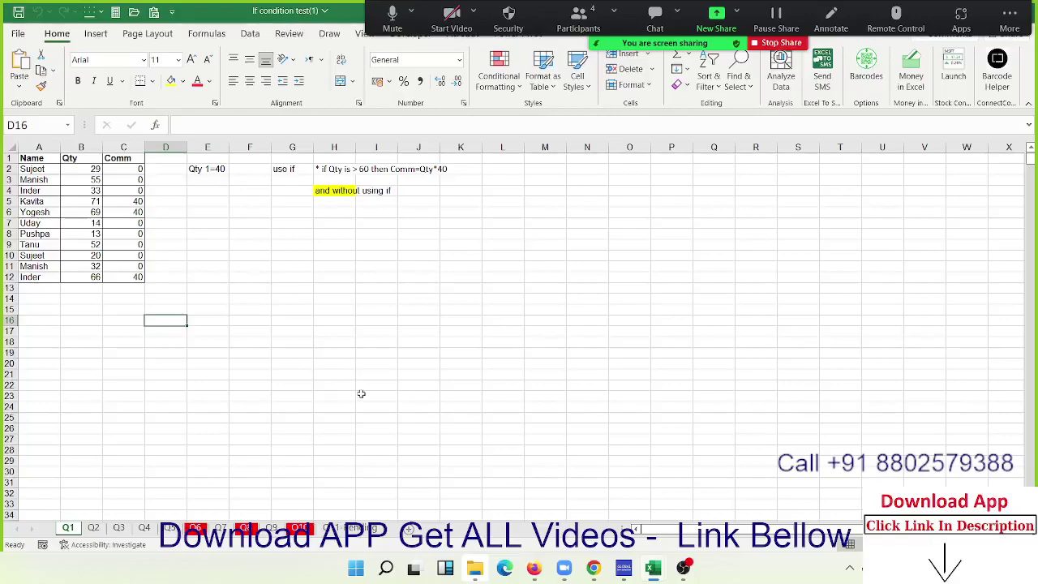
Step: Review the commission rule note and the existing IF commission formula in C2, leaving it unchanged
{"action": "scroll", "coordinate": [394, 431], "scroll_direction": "down", "scroll_amount": 2}
{"action": "scroll", "coordinate": [385, 419], "scroll_direction": "up", "scroll_amount": 2}
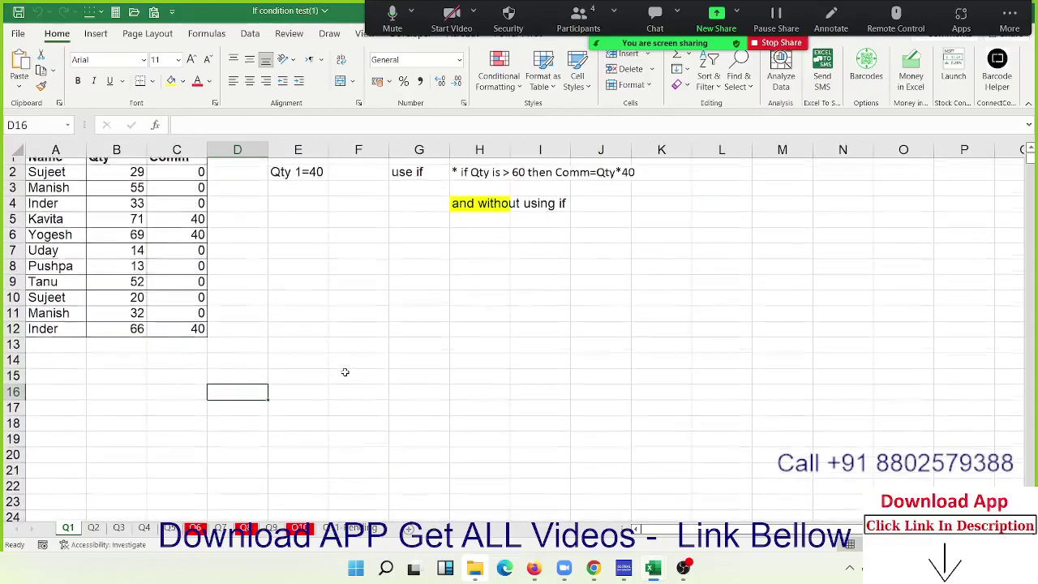
{"action": "scroll", "coordinate": [343, 371], "scroll_direction": "up", "scroll_amount": 1}
{"action": "scroll", "coordinate": [345, 373], "scroll_direction": "up", "scroll_amount": 1}
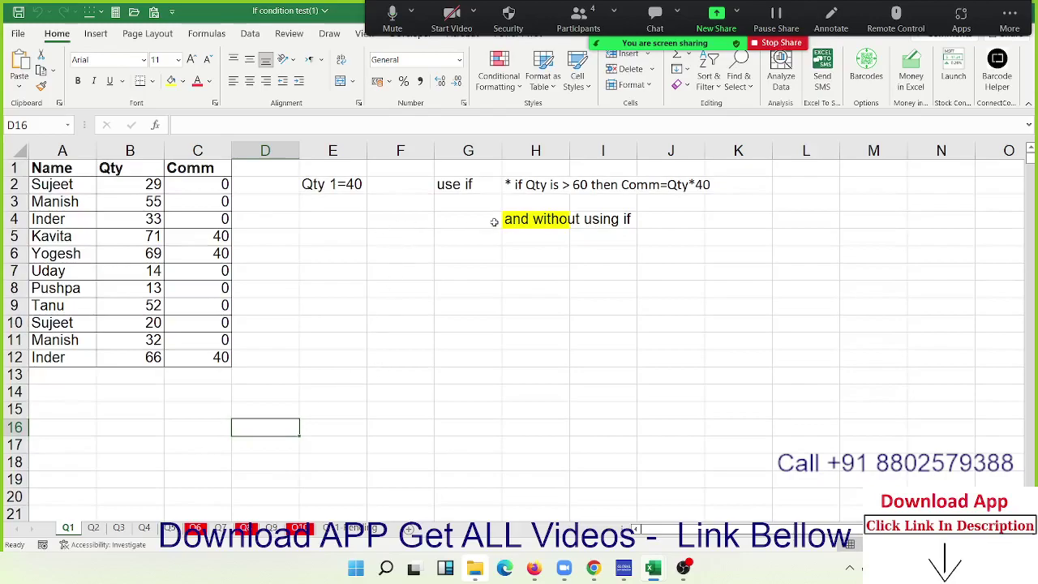
{"action": "left_click", "coordinate": [538, 187]}
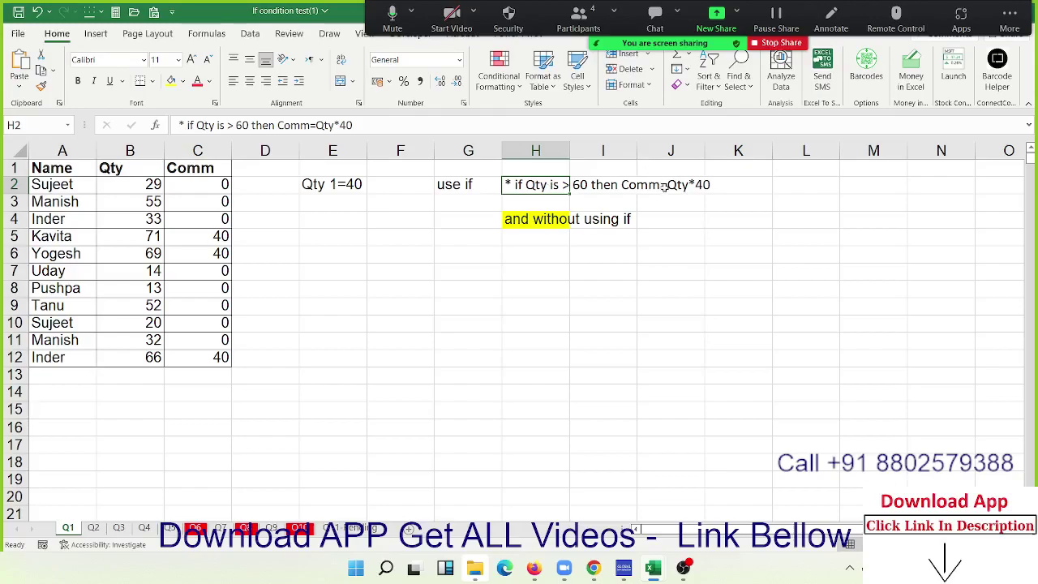
{"action": "left_click", "coordinate": [222, 185]}
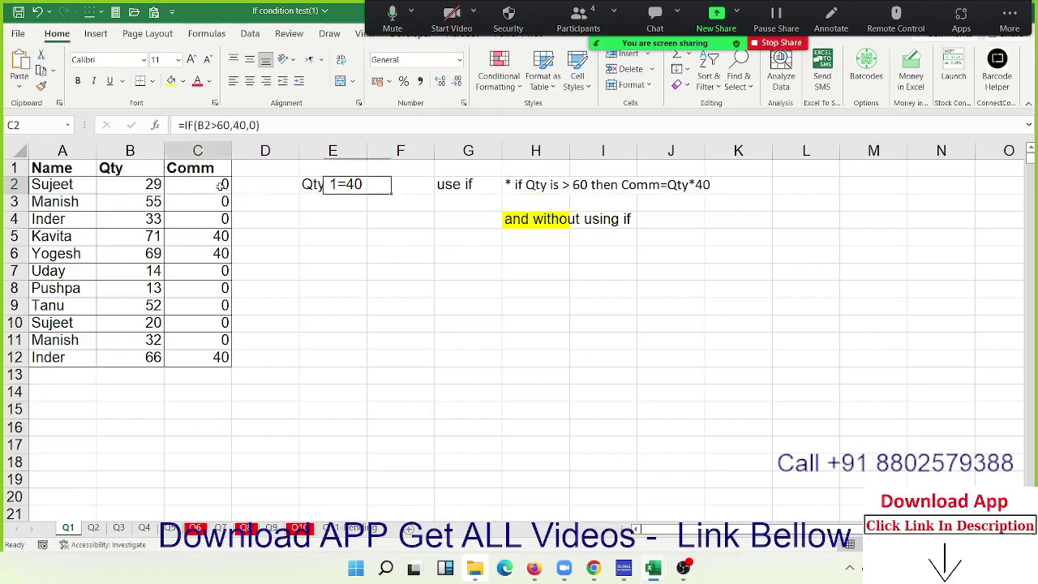
{"action": "double_click", "coordinate": [221, 185]}
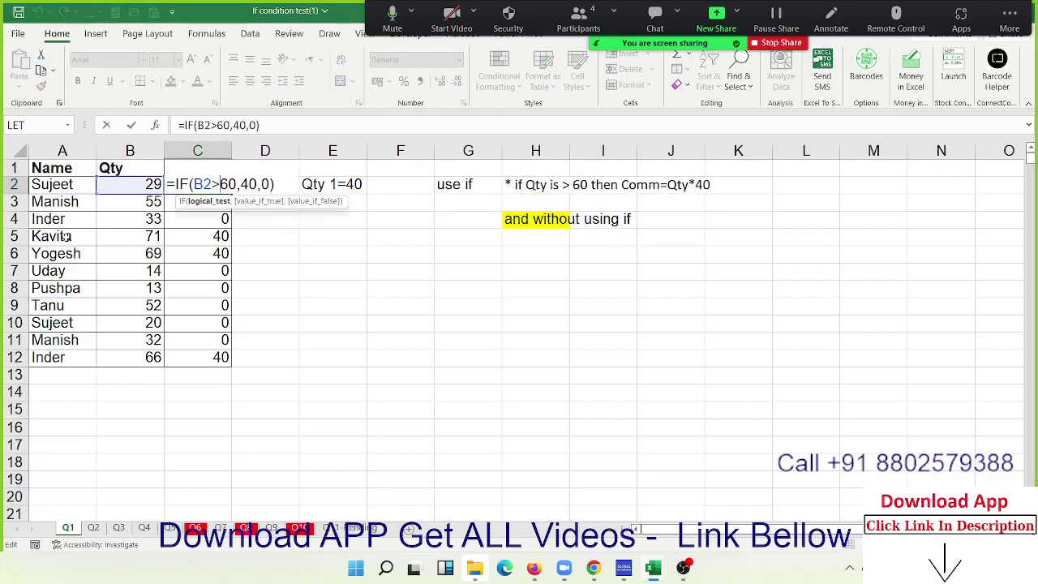
{"action": "key", "text": "Return"}
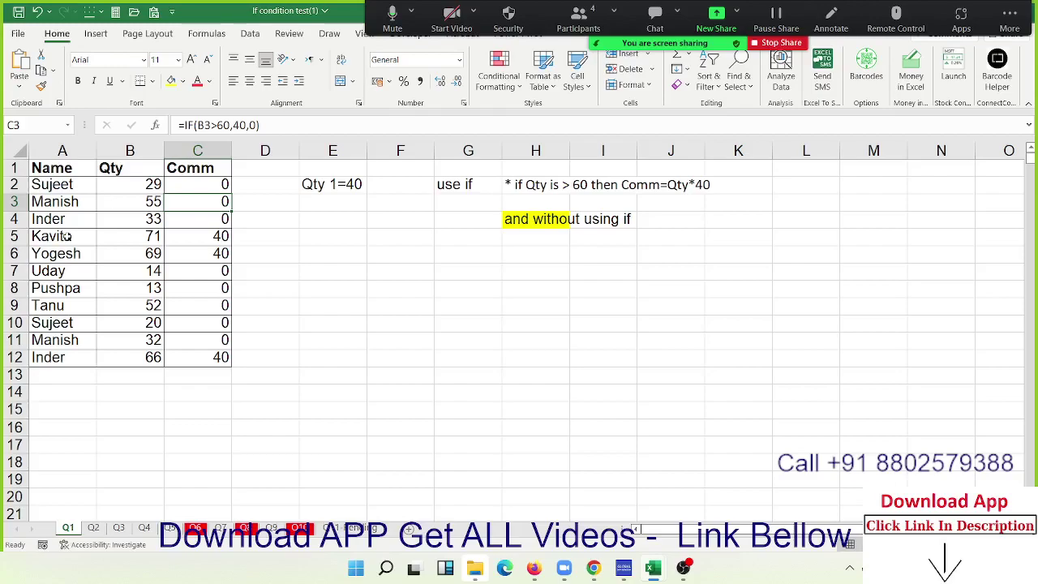
{"action": "key", "text": "Up"}
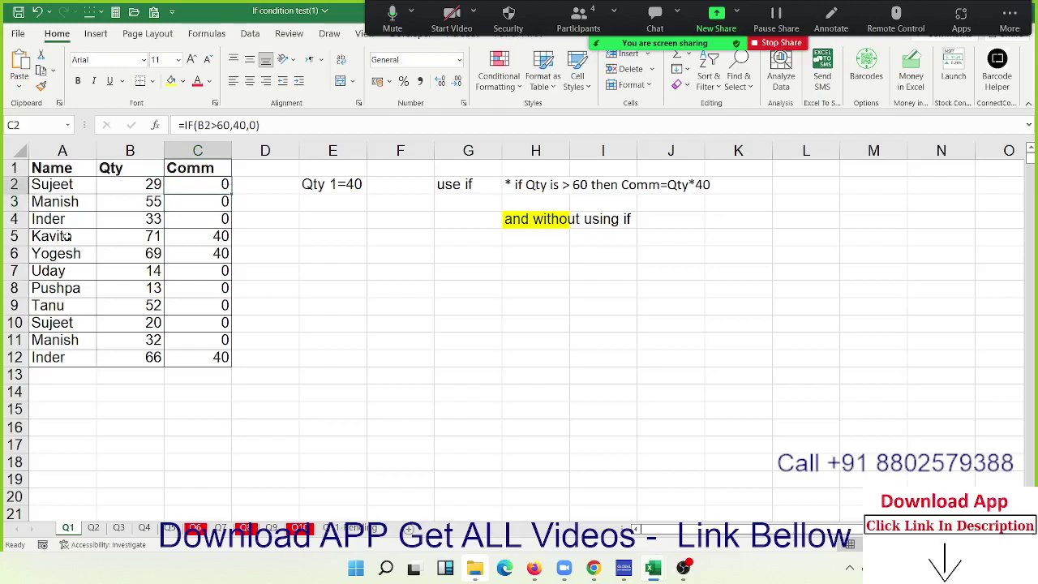
{"action": "key", "text": "ctrl+shift+Down"}
{"action": "key", "text": "shift+Up"}
{"action": "key", "text": "shift+Up"}
{"action": "key", "text": "shift+Up"}
{"action": "key", "text": "Right"}
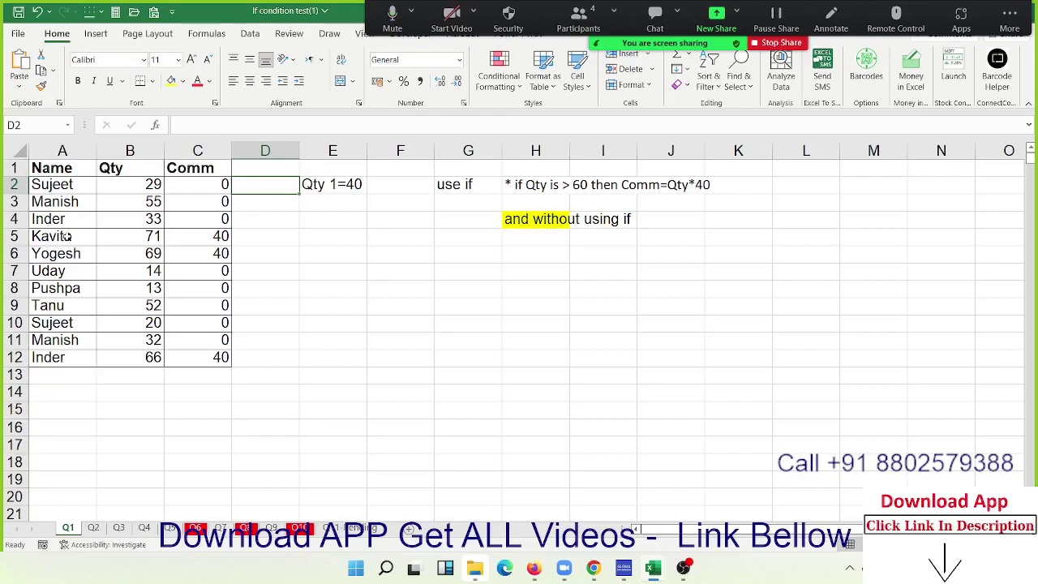
{"action": "key", "text": "Left"}
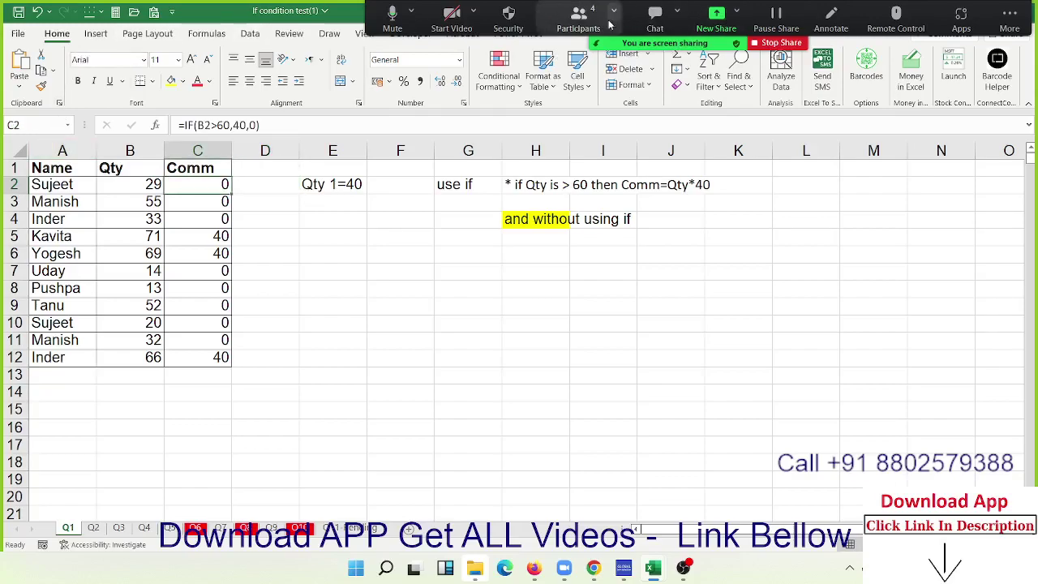
Step: Clear the old results in C2:C12 and enter =B2>60 in C2
{"action": "key", "text": "shift+Down"}
{"action": "key", "text": "shift+Down"}
{"action": "key", "text": "shift+Down"}
{"action": "key", "text": "shift+Down"}
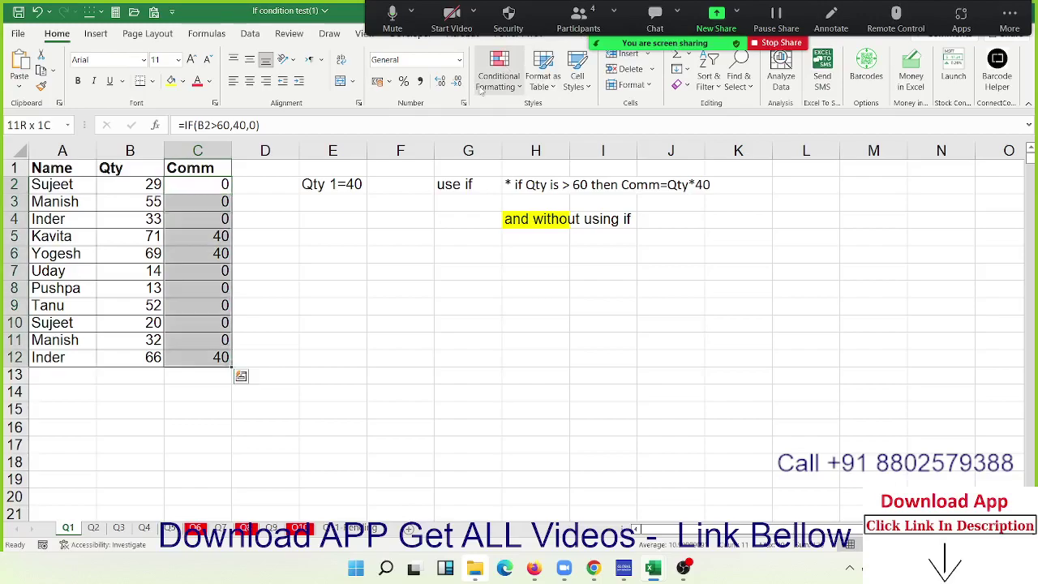
{"action": "key", "text": "Delete"}
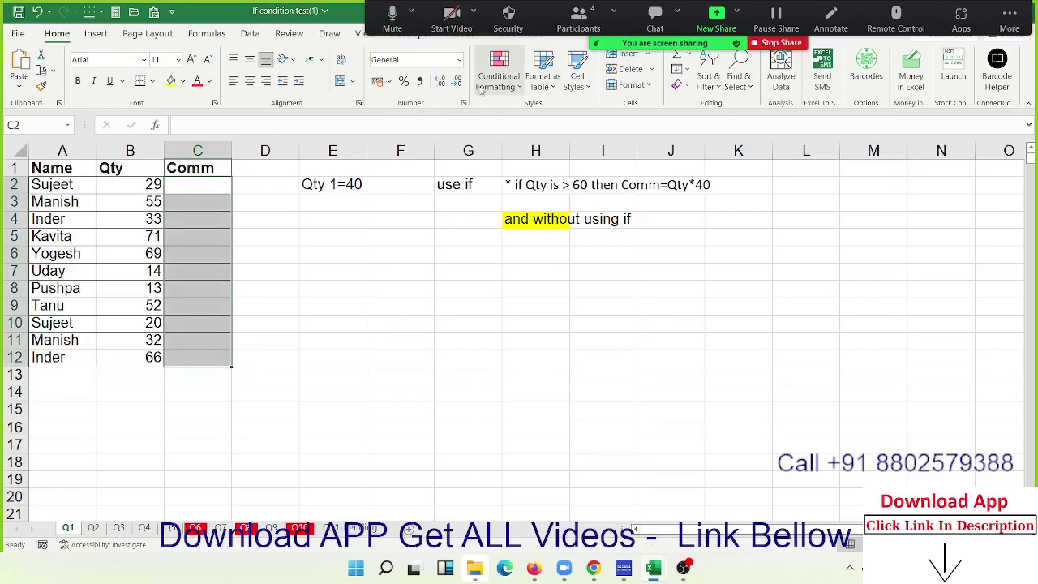
{"action": "key", "text": "Up"}
{"action": "key", "text": "Delete"}
{"action": "key", "text": "Down"}
{"action": "type", "text": "="}
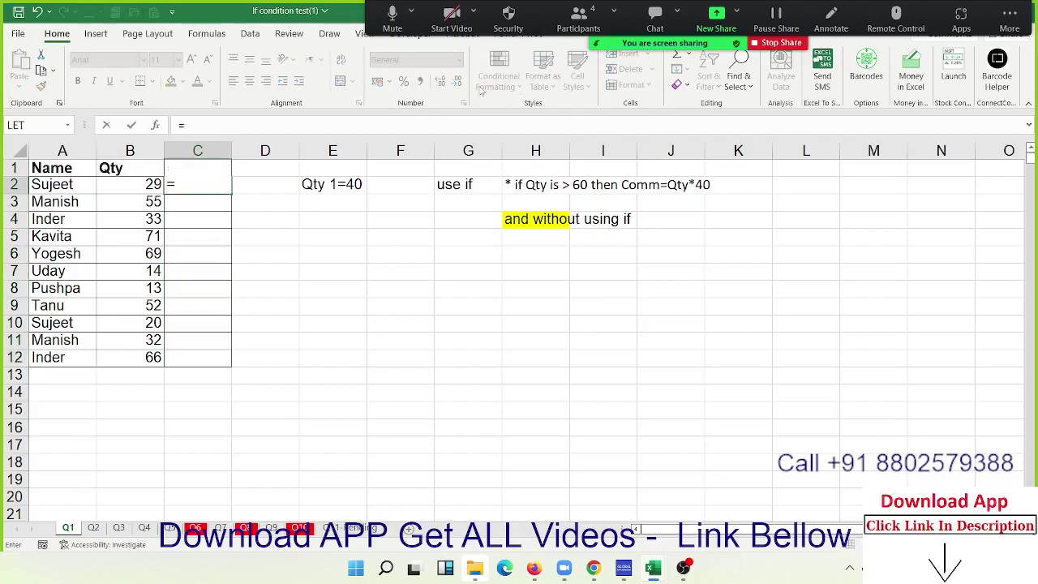
{"action": "key", "text": "Left"}
{"action": "type", "text": ">"}
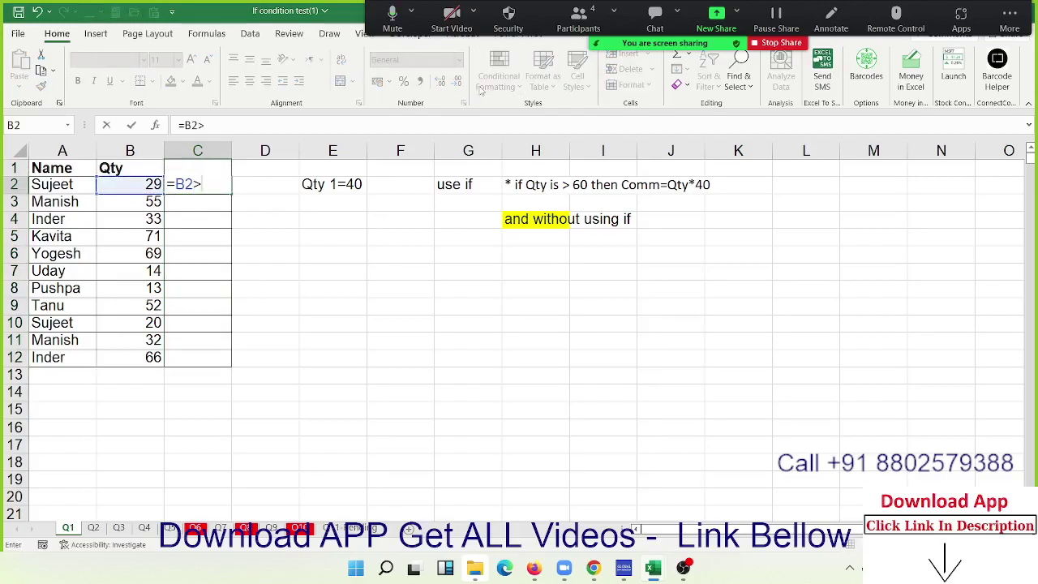
{"action": "type", "text": "60"}
{"action": "key", "text": "Return"}
Step: Fill the =B2>60 test down through C12 with Ctrl+D to show TRUE/FALSE per row
{"action": "key", "text": "Up"}
{"action": "key", "text": "shift+Down"}
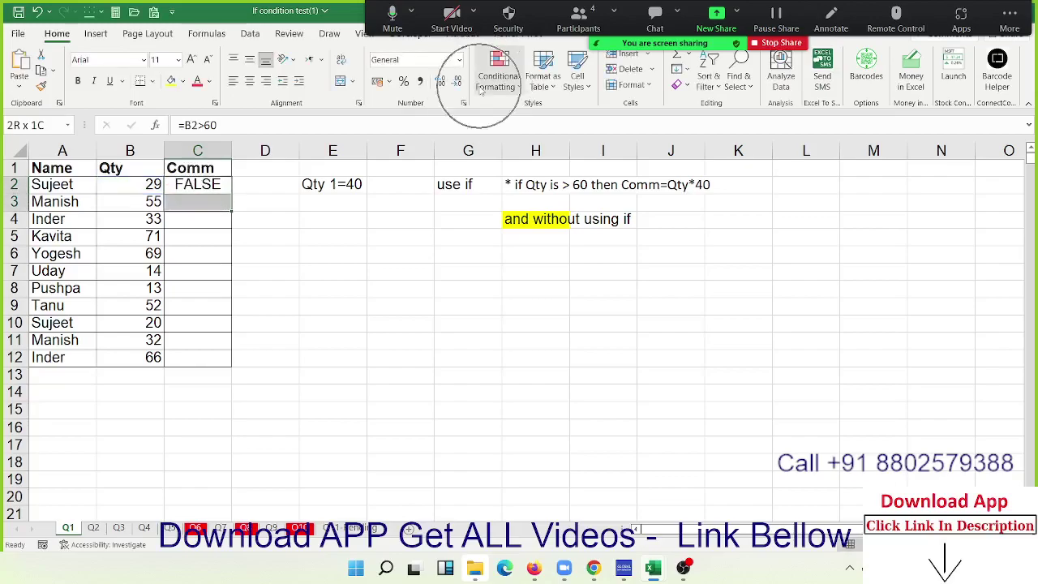
{"action": "key", "text": "Left"}
{"action": "key", "text": "ctrl+Down"}
{"action": "key", "text": "Right"}
{"action": "key", "text": "ctrl+shift+Up"}
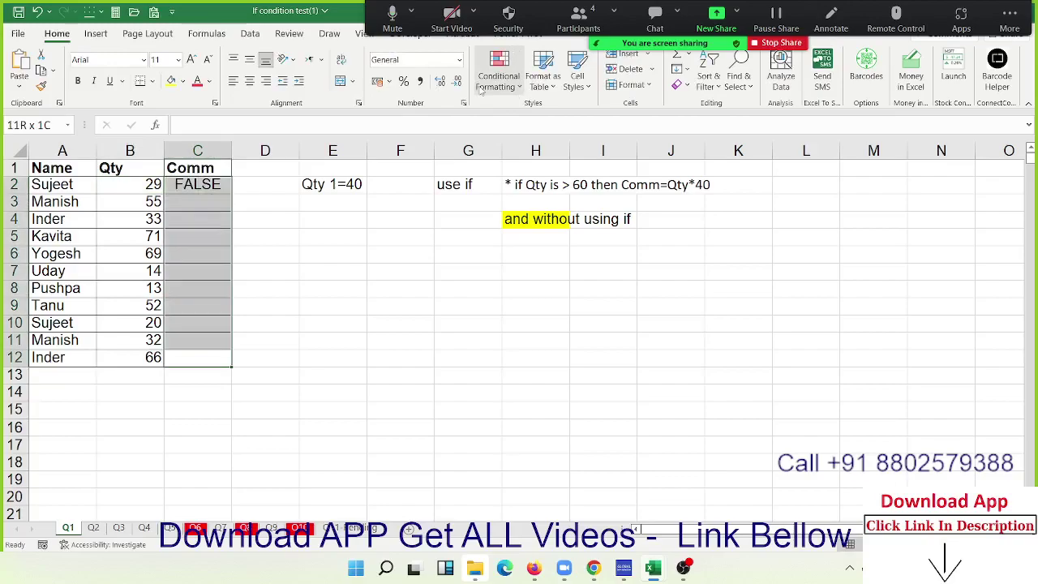
{"action": "key", "text": "ctrl+d"}
{"action": "key", "text": "ctrl+Down"}
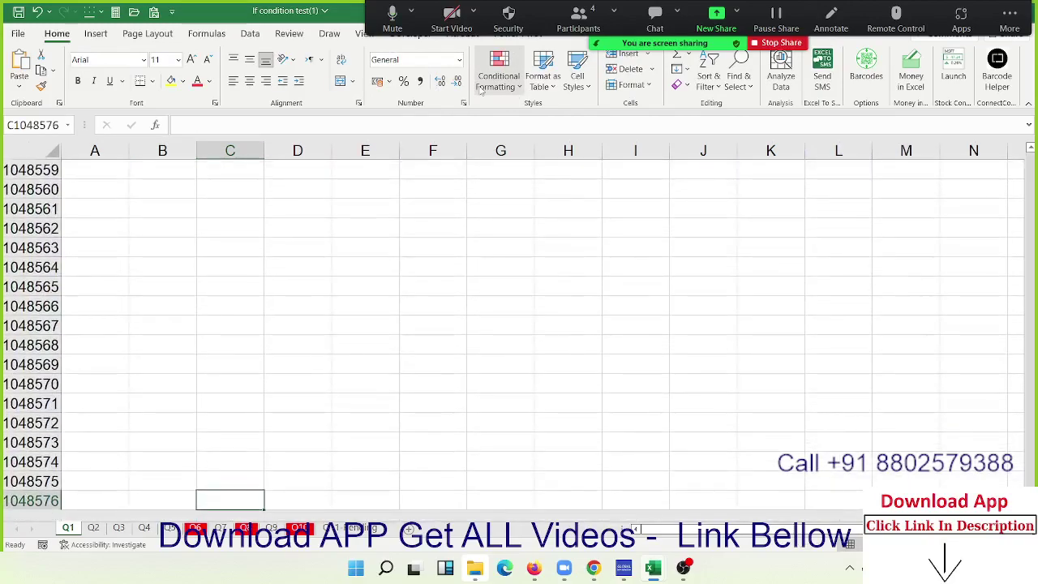
{"action": "key", "text": "ctrl+Up"}
{"action": "key", "text": "Up"}
{"action": "key", "text": "ctrl+Up"}
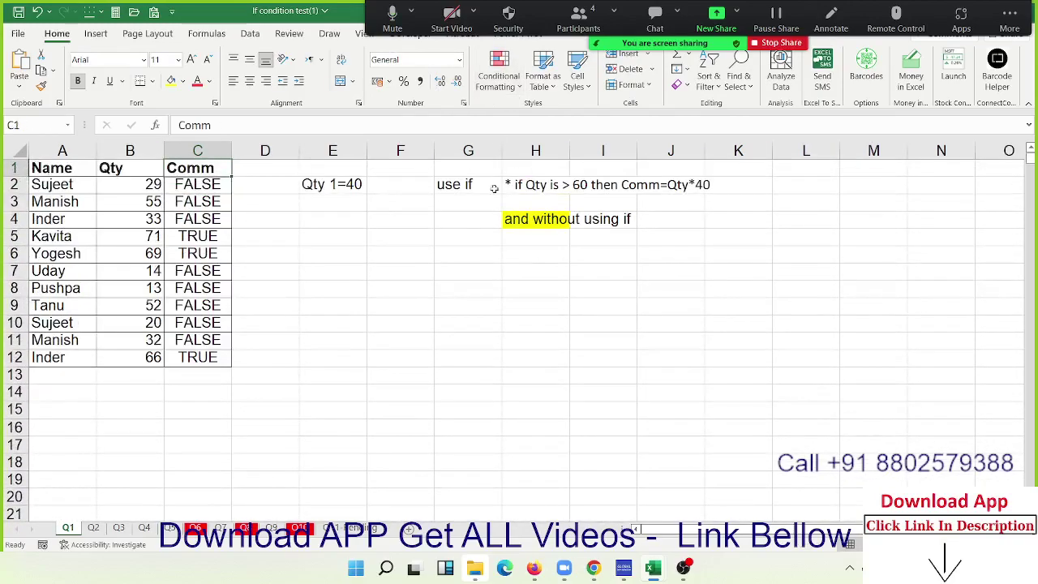
Step: Add a key below the table: TRUE beside 1 in row 13, FALSE beside 0 in row 14
{"action": "left_click", "coordinate": [338, 383]}
{"action": "type", "text": "tr"}
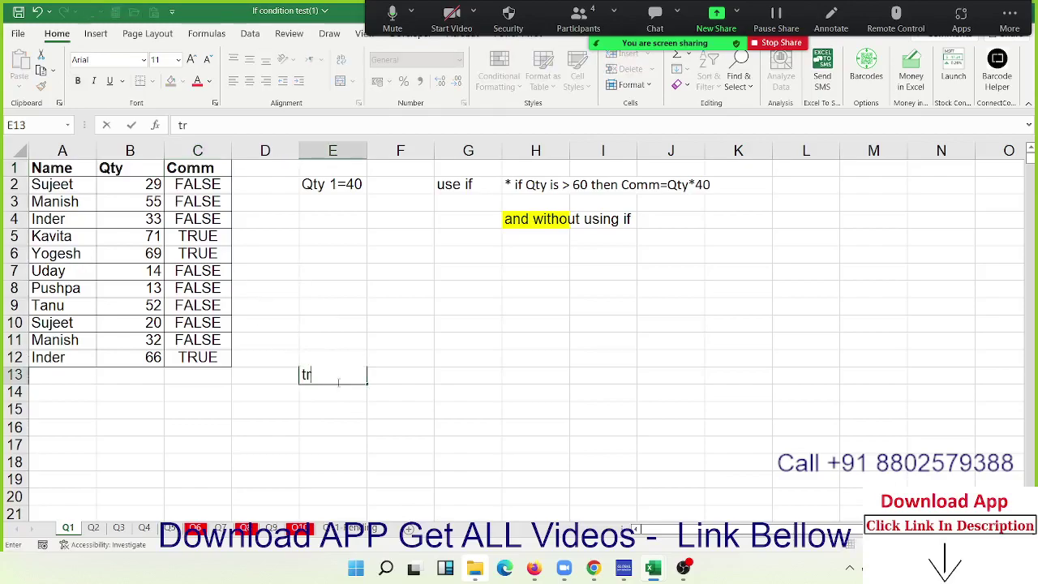
{"action": "type", "text": "ue"}
{"action": "key", "text": "Return"}
{"action": "key", "text": "Up"}
{"action": "key", "text": "Right"}
{"action": "type", "text": "1"}
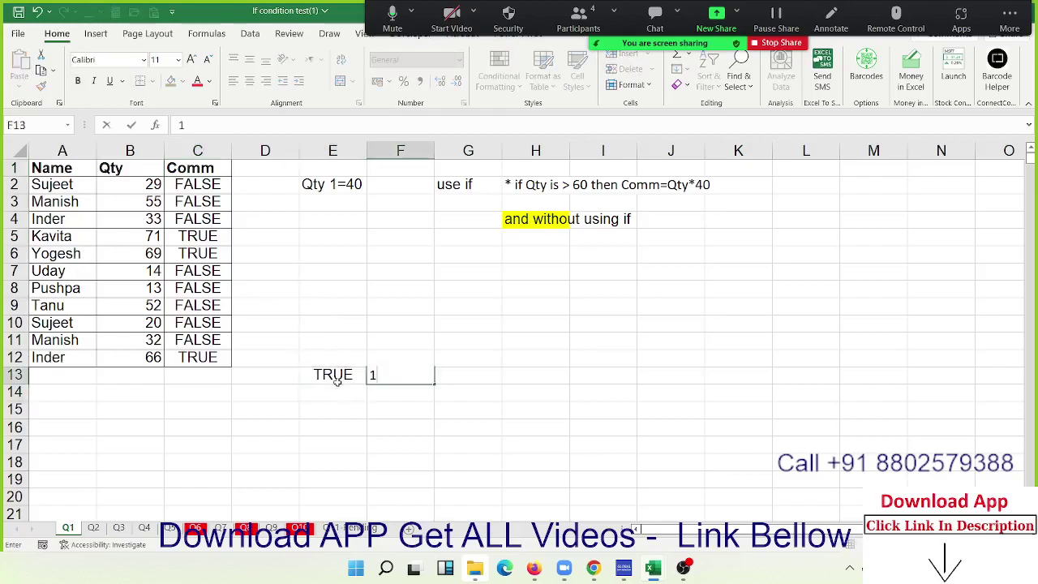
{"action": "left_click", "coordinate": [337, 386]}
{"action": "type", "text": "false"}
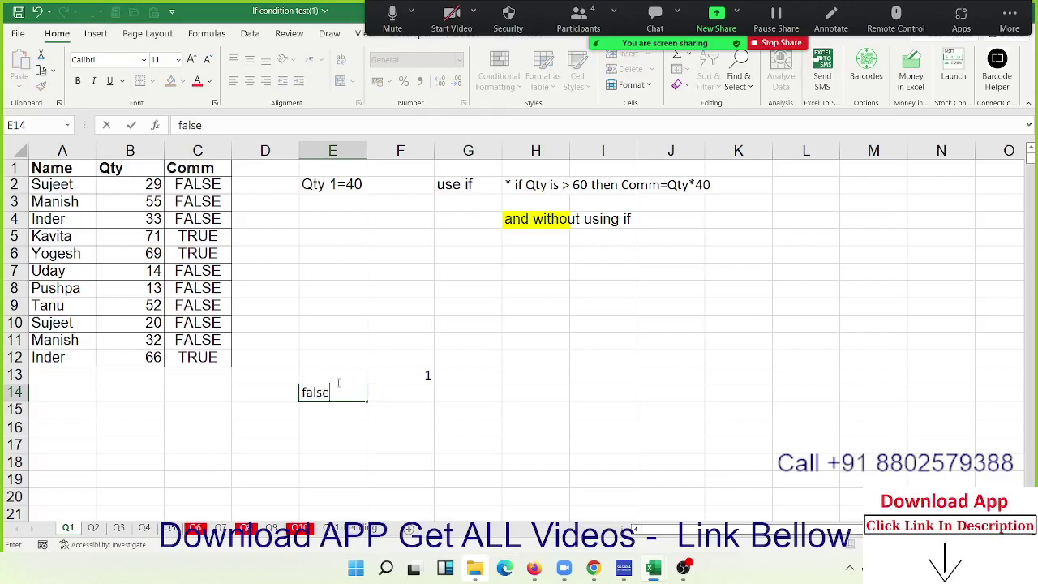
{"action": "key", "text": "Tab"}
{"action": "type", "text": "0"}
{"action": "key", "text": "Return"}
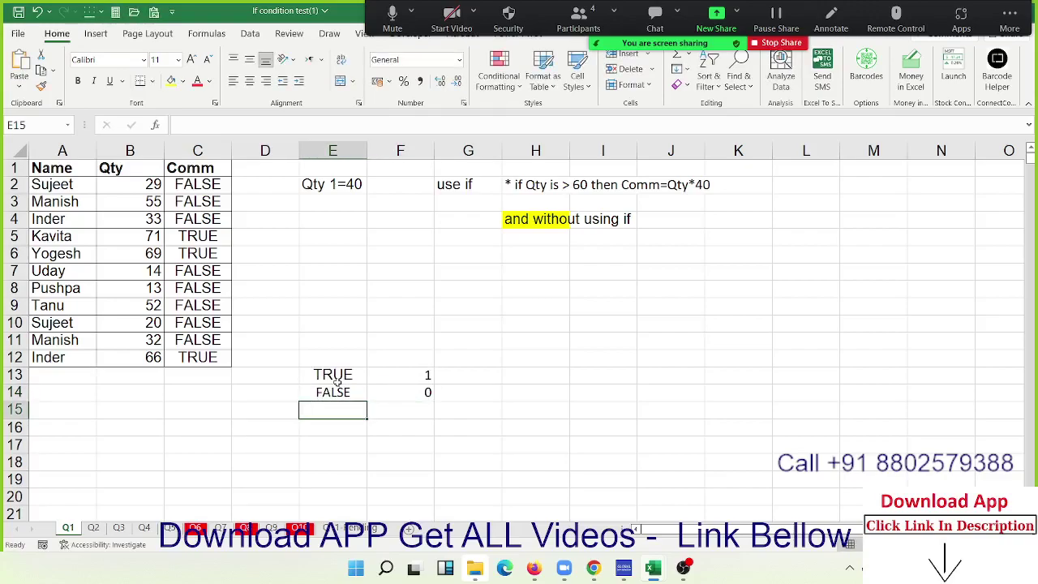
Step: Enter =B2*C2 in D2 and copy it down column D
{"action": "left_click", "coordinate": [225, 180]}
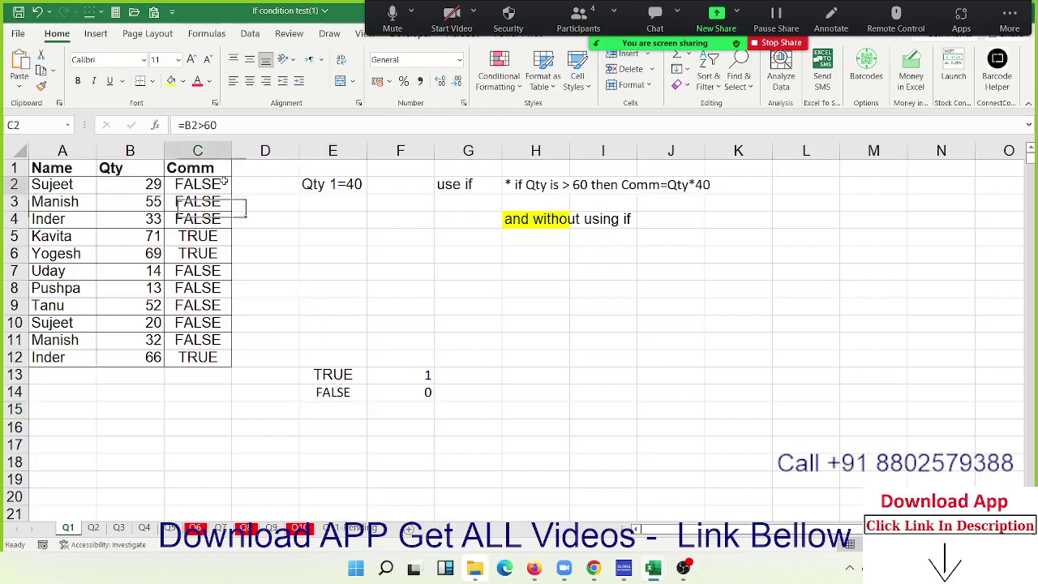
{"action": "left_click", "coordinate": [248, 180]}
{"action": "type", "text": "="}
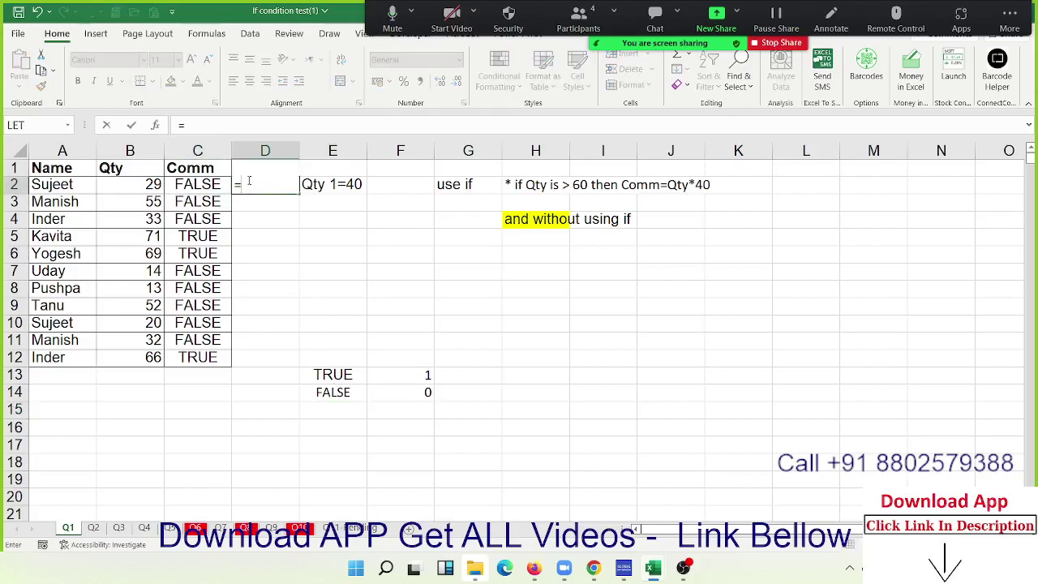
{"action": "key", "text": "Left"}
{"action": "key", "text": "Left"}
{"action": "type", "text": "*"}
{"action": "key", "text": "Left"}
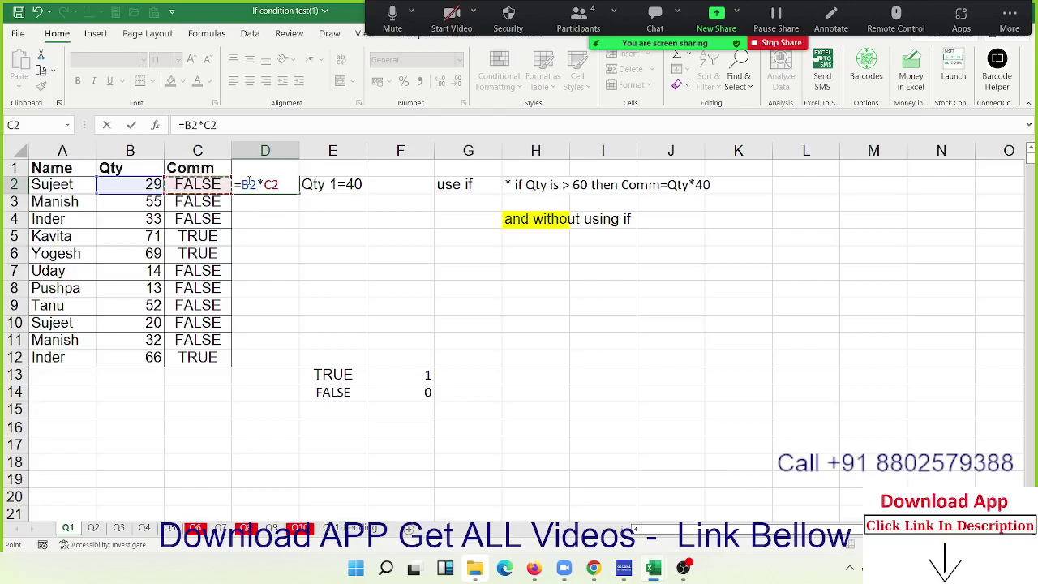
{"action": "key", "text": "Return"}
{"action": "left_click", "coordinate": [248, 179]}
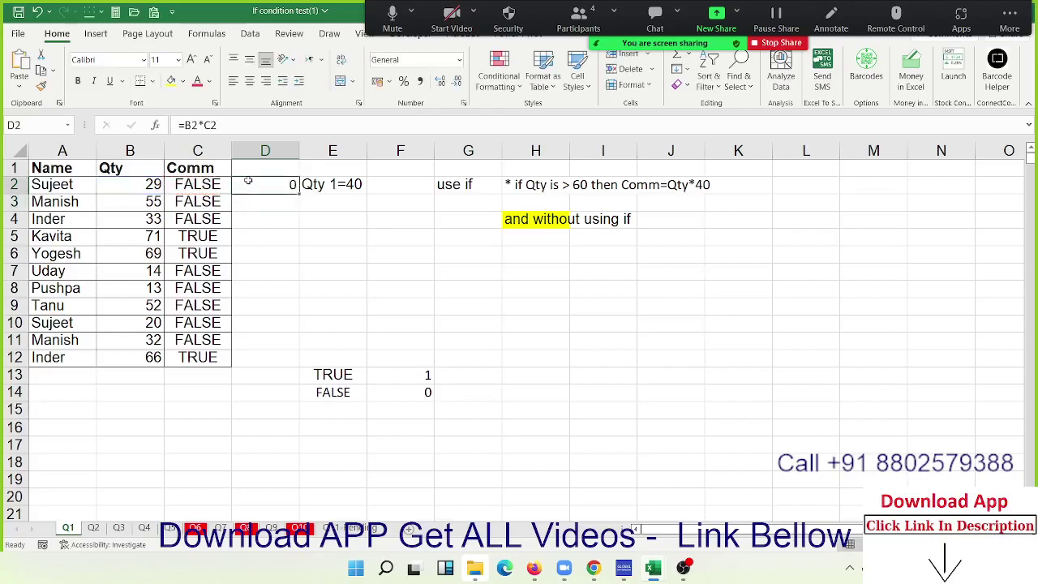
{"action": "double_click", "coordinate": [299, 192]}
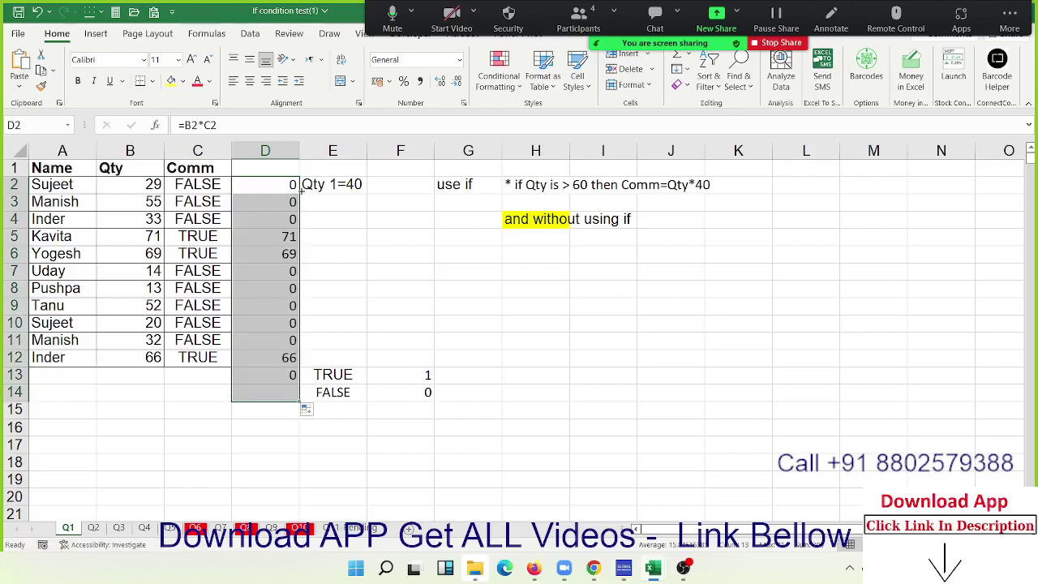
Step: Clear the extra formulas copied into rows 13–14 and check the row results
{"action": "left_click_drag", "start_coordinate": [295, 375], "coordinate": [295, 392]}
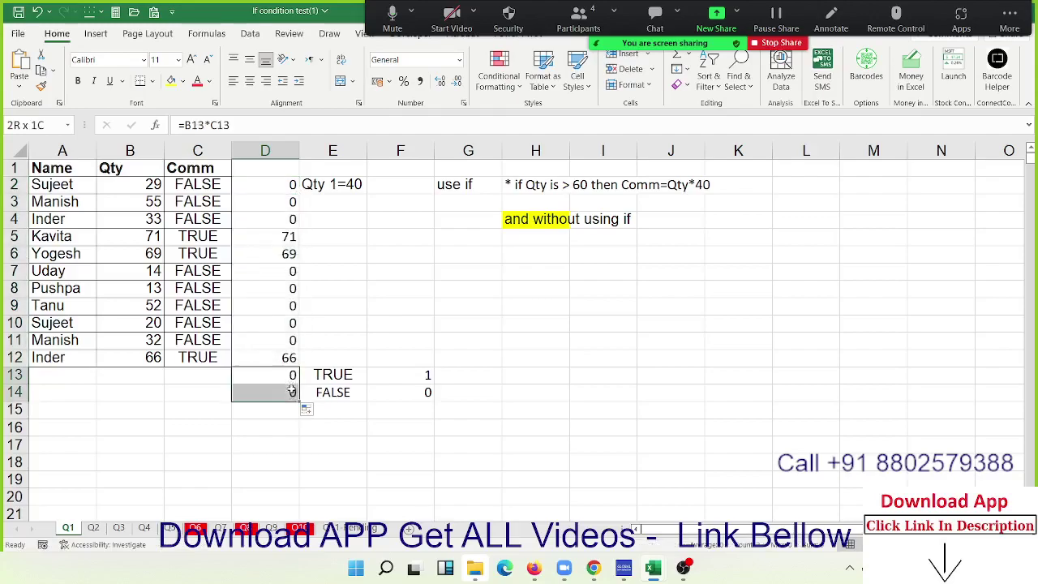
{"action": "key", "text": "Delete"}
{"action": "key", "text": "Up"}
{"action": "key", "text": "Up"}
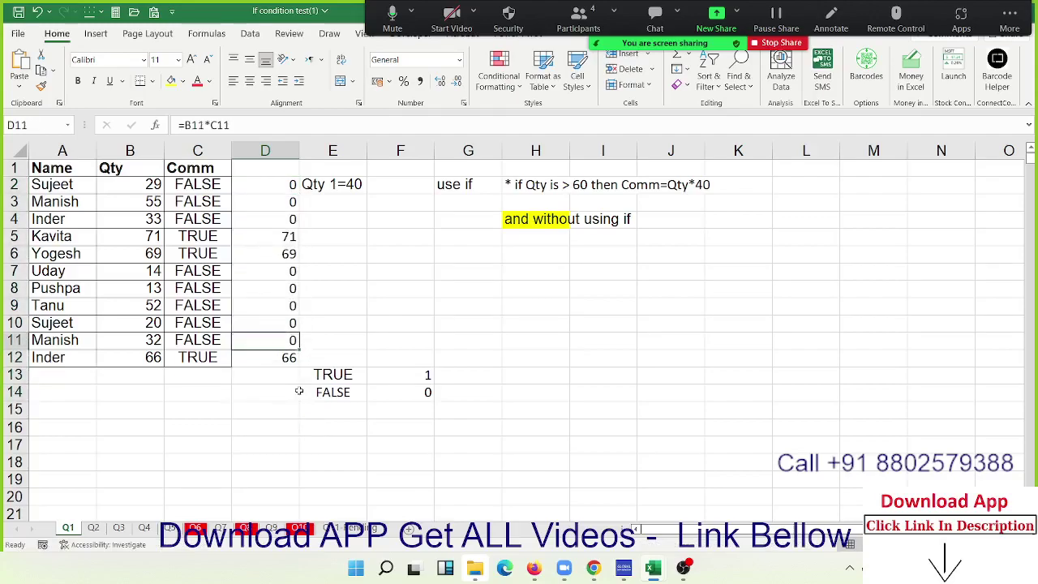
{"action": "key", "text": "Down"}
{"action": "key", "text": "Left"}
{"action": "key", "text": "Right"}
{"action": "key", "text": "Up"}
{"action": "key", "text": "Up"}
{"action": "key", "text": "Up"}
{"action": "key", "text": "Up"}
{"action": "key", "text": "Up"}
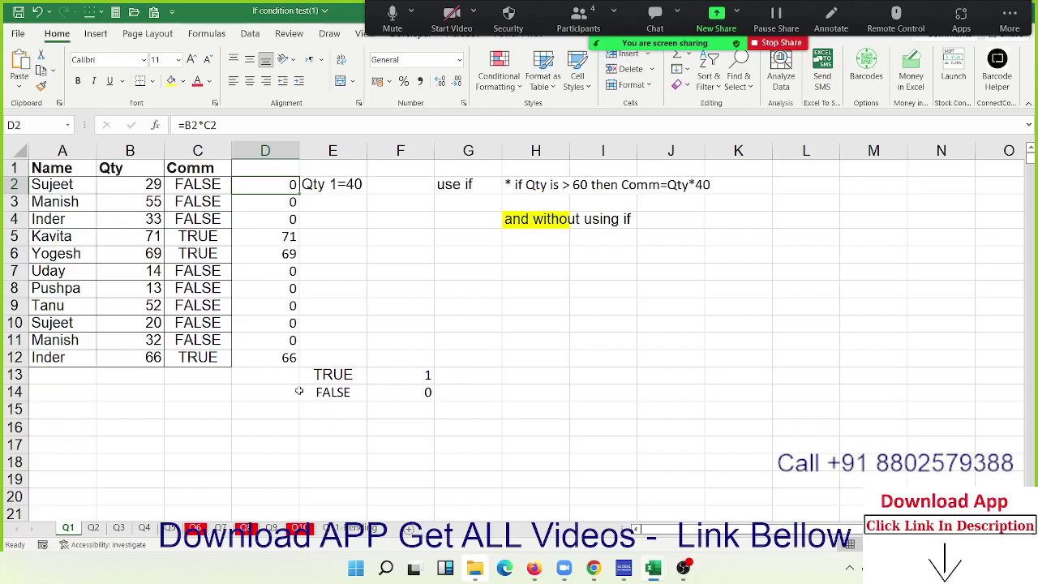
Step: Multiply D2's formula by 40 and refill to D12, giving 2840, 2760 and 2640
{"action": "left_click", "coordinate": [240, 126]}
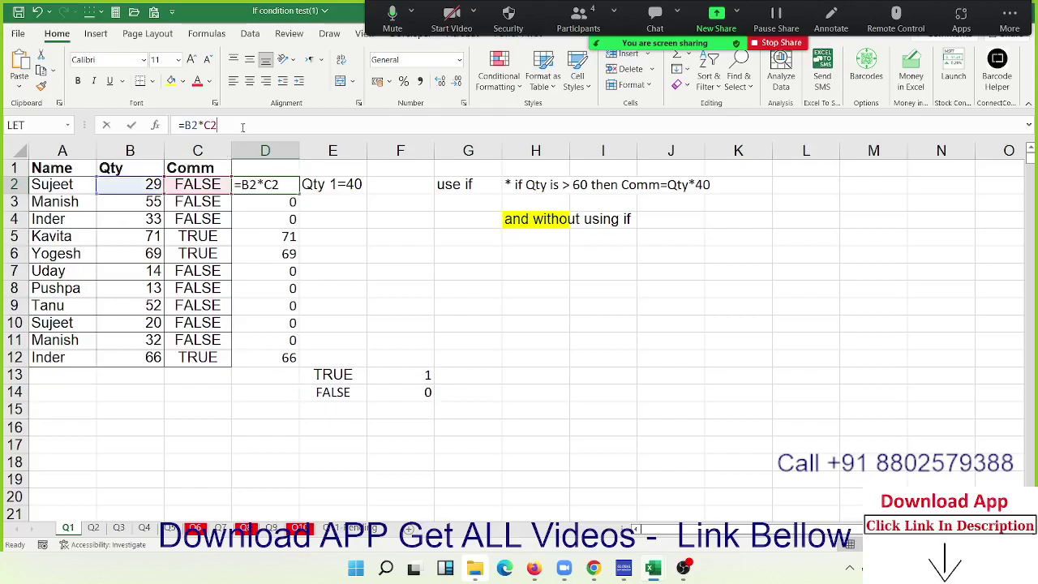
{"action": "type", "text": "*40"}
{"action": "key", "text": "ctrl+Return"}
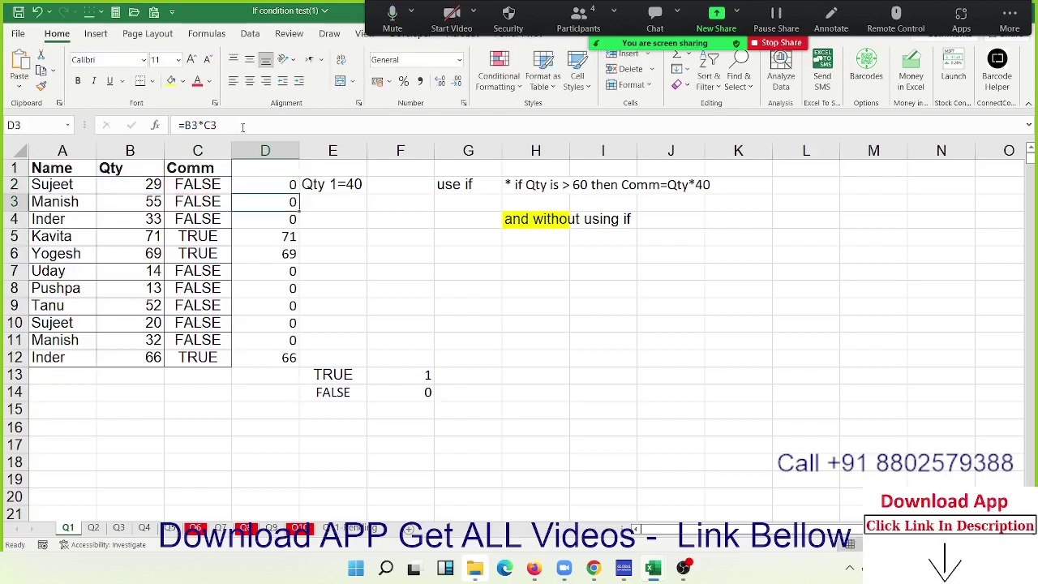
{"action": "double_click", "coordinate": [299, 194]}
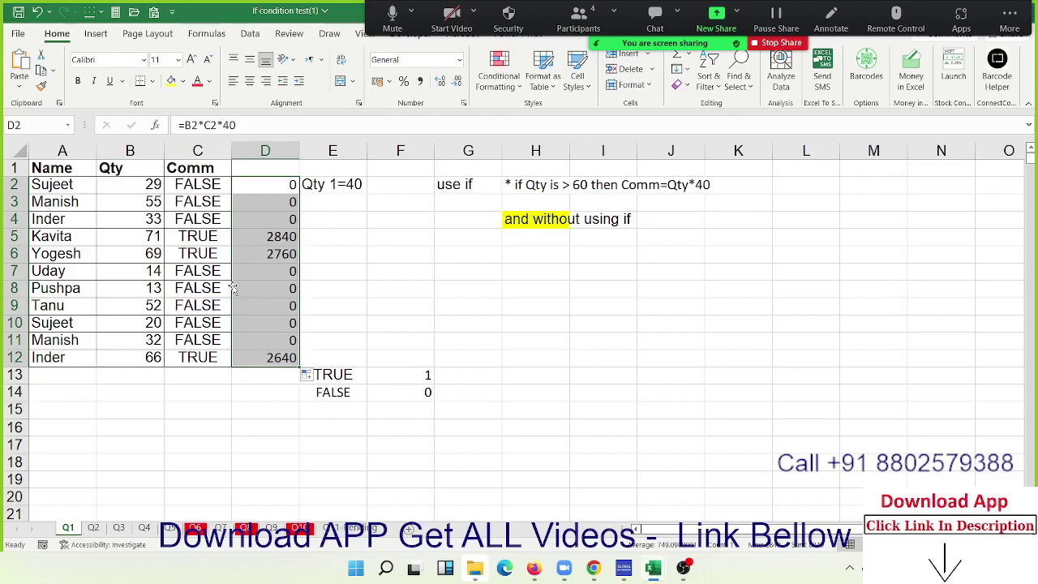
Step: Clear C2:D12 and enter =(B2>60)*B2*40 in C2
{"action": "key", "text": "shift+Left"}
{"action": "key", "text": "Delete"}
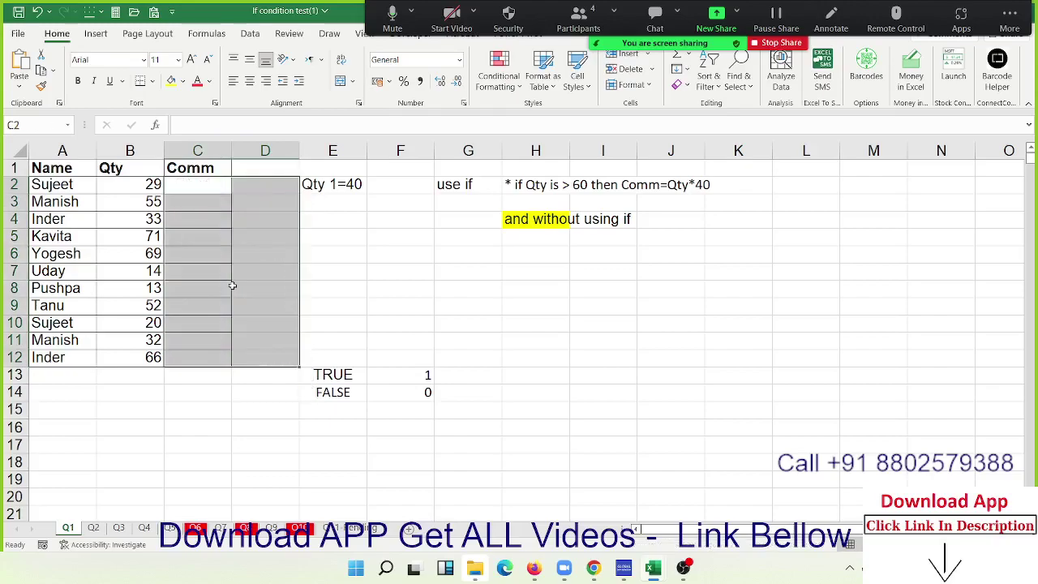
{"action": "key", "text": "shift+Right"}
{"action": "type", "text": "="}
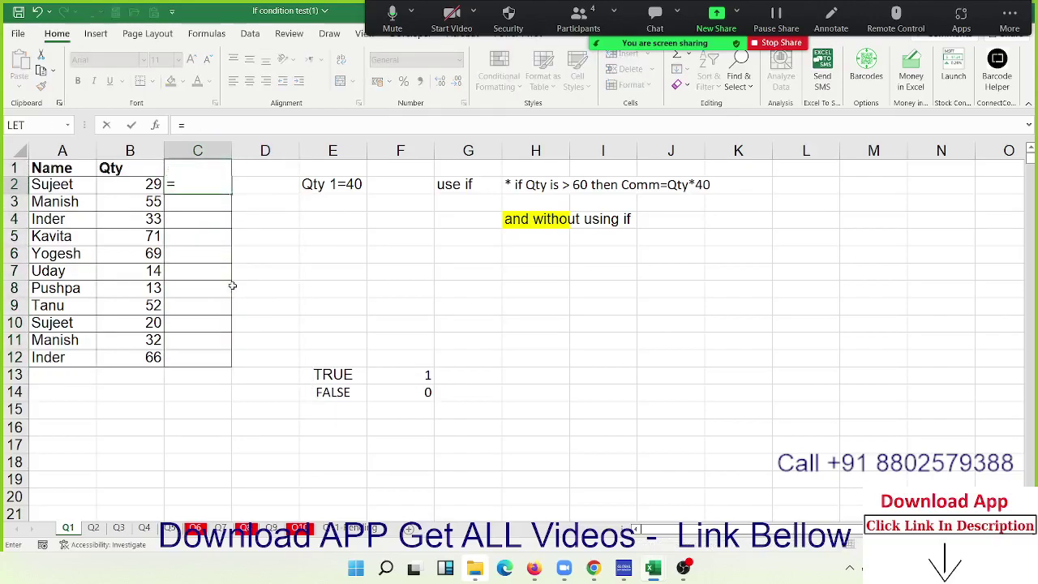
{"action": "type", "text": "("}
{"action": "key", "text": "Left"}
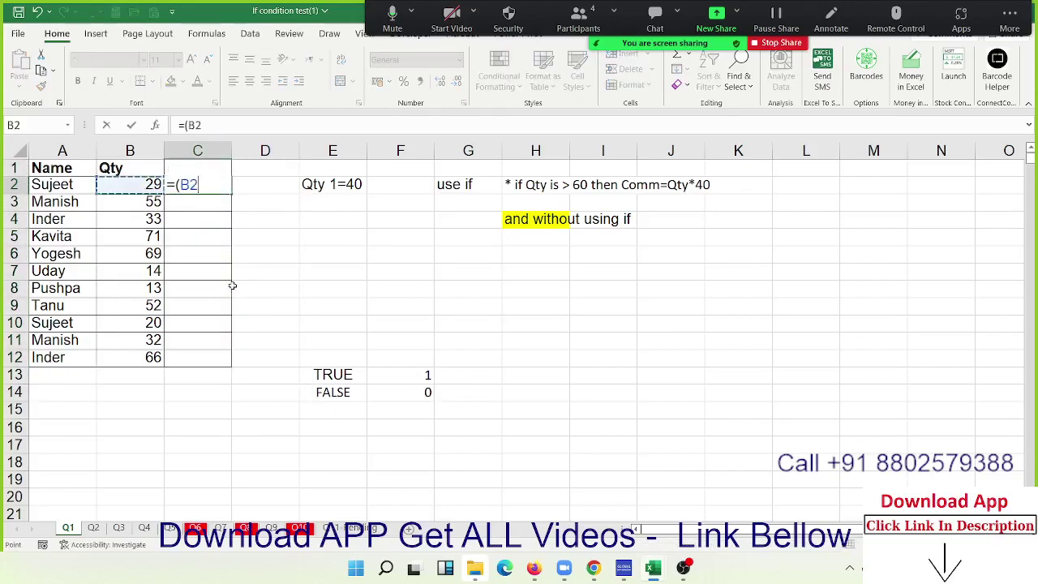
{"action": "type", "text": ">60"}
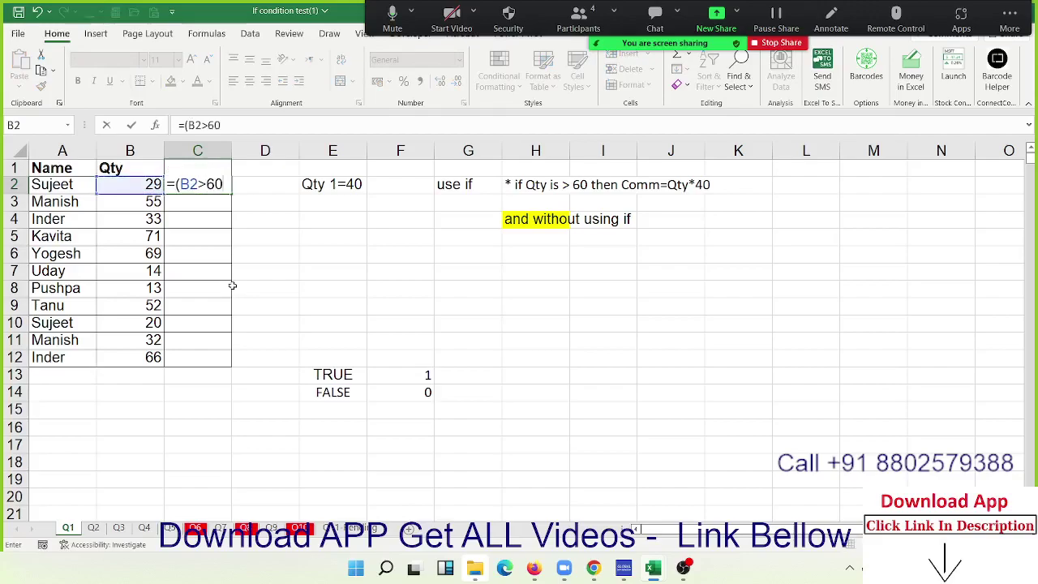
{"action": "type", "text": ")"}
{"action": "type", "text": "*"}
{"action": "left_click", "coordinate": [148, 185]}
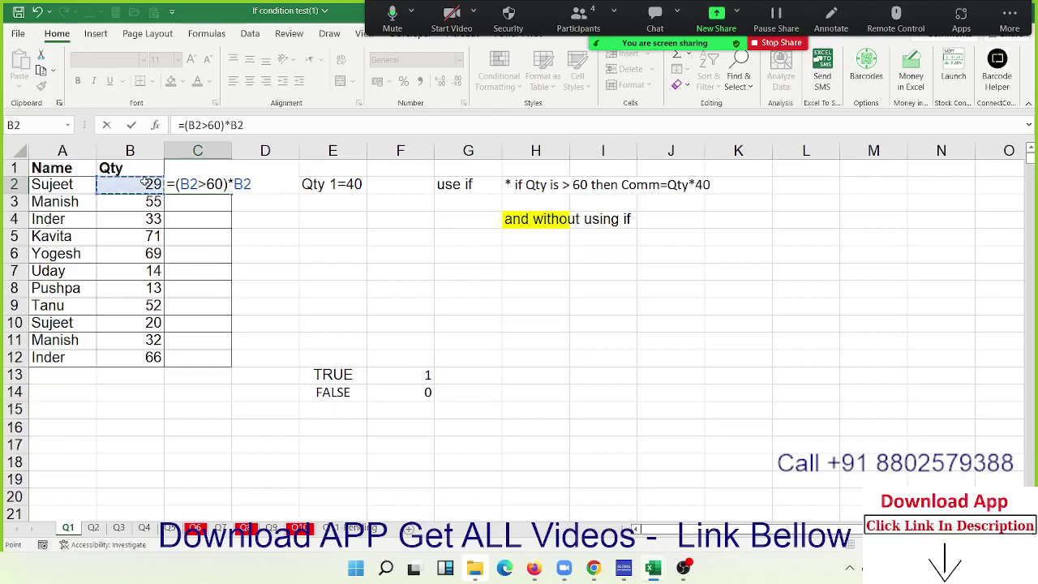
{"action": "type", "text": "*40"}
{"action": "key", "text": "Return"}
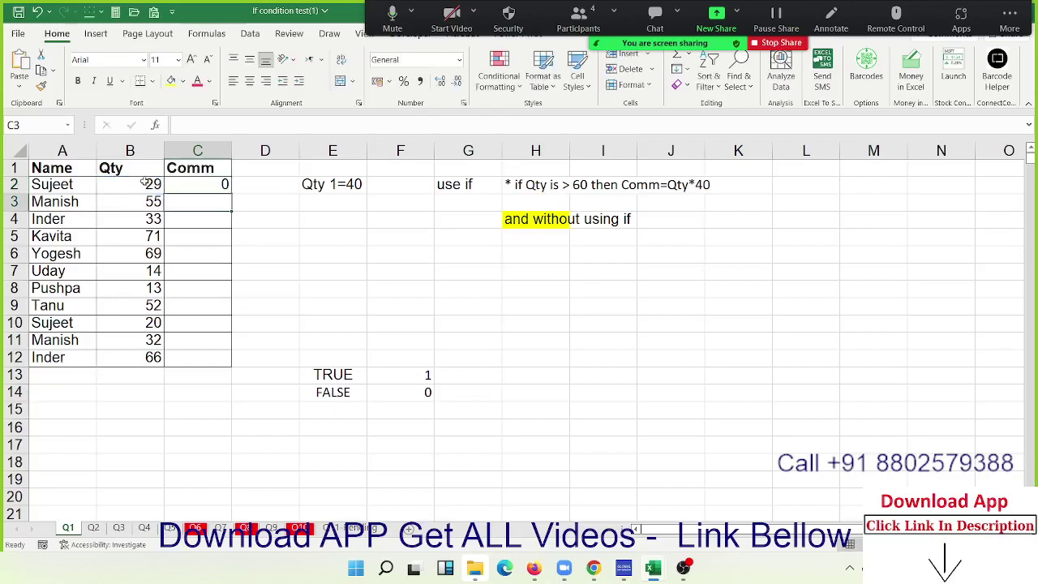
Step: Fill the formula down through C12 with Ctrl+D and review it in C2
{"action": "key", "text": "Left"}
{"action": "key", "text": "ctrl+Down"}
{"action": "key", "text": "Right"}
{"action": "key", "text": "ctrl+shift+Up"}
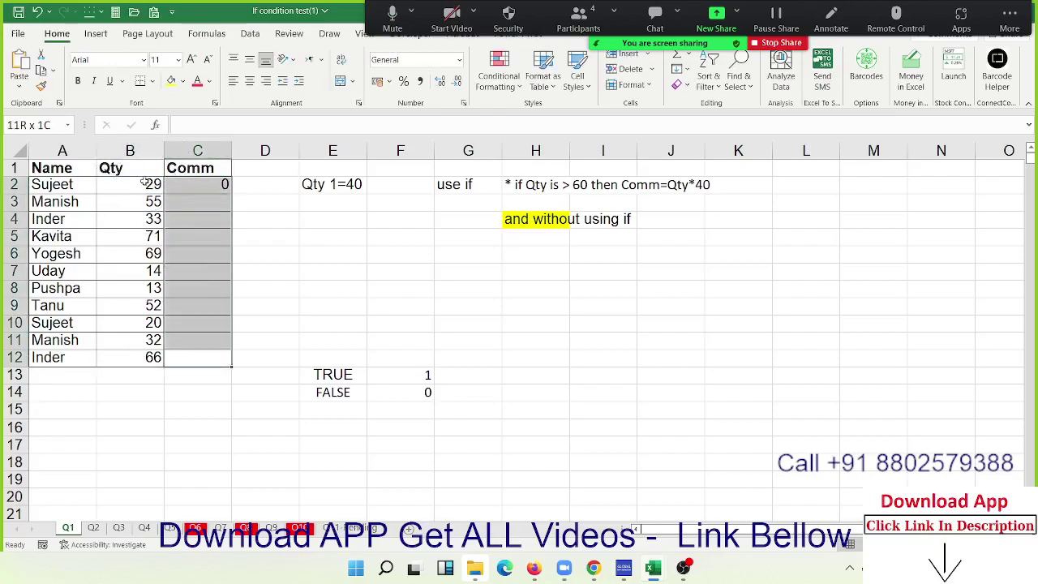
{"action": "key", "text": "ctrl+d"}
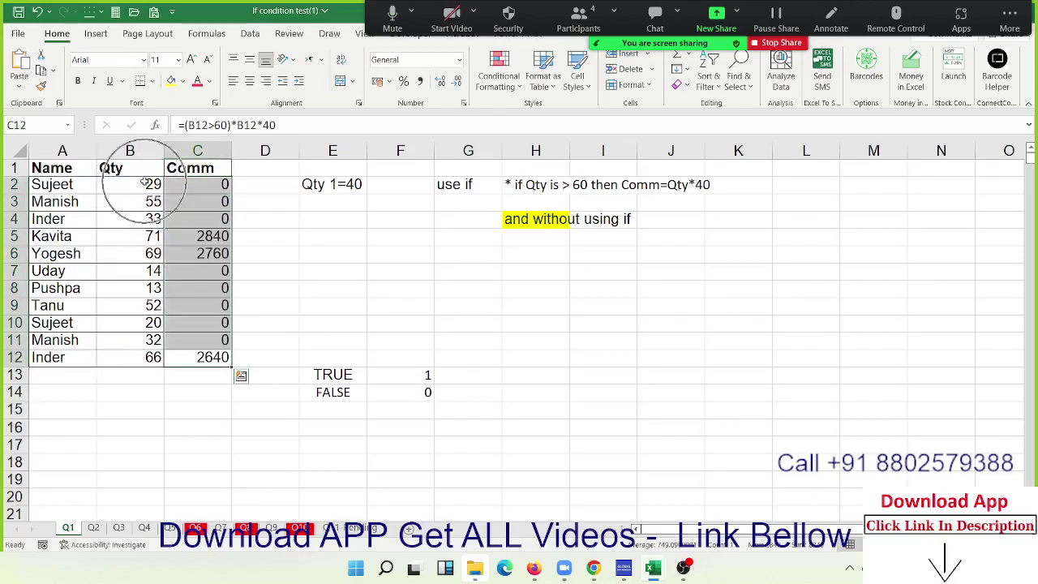
{"action": "key", "text": "ctrl+q"}
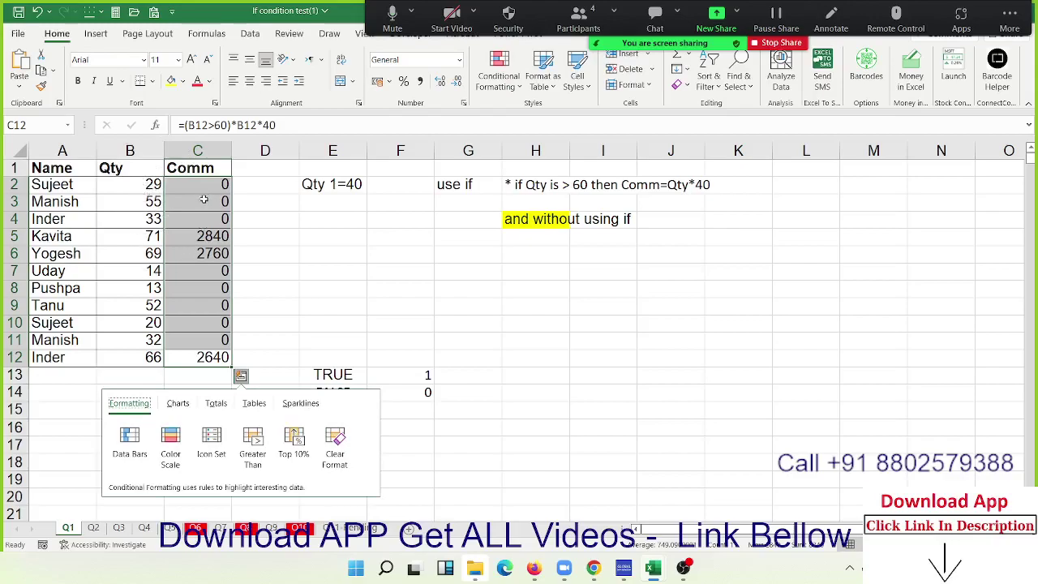
{"action": "key", "text": "Escape"}
{"action": "double_click", "coordinate": [201, 180]}
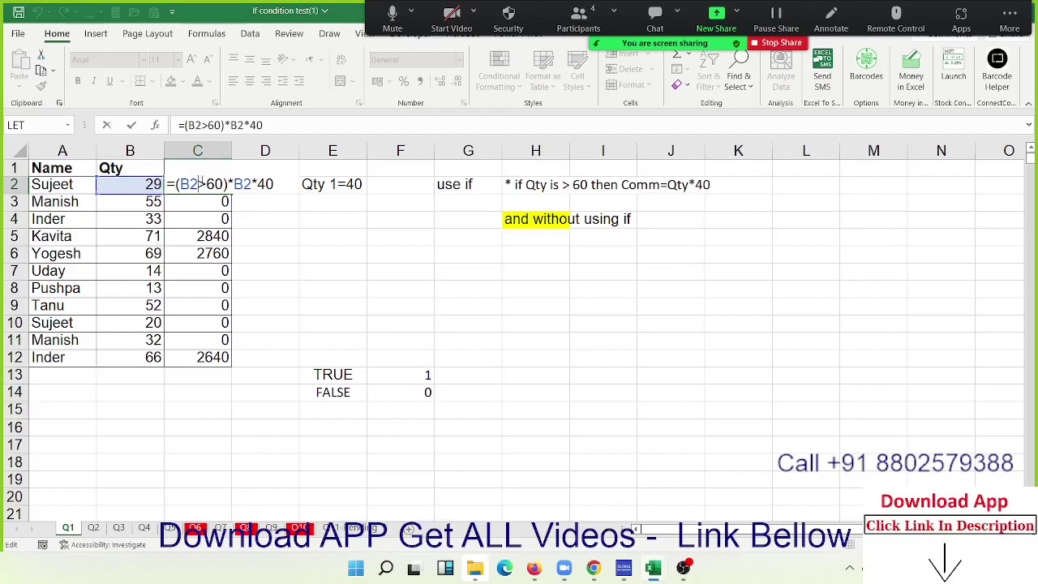
{"action": "key", "text": "Return"}
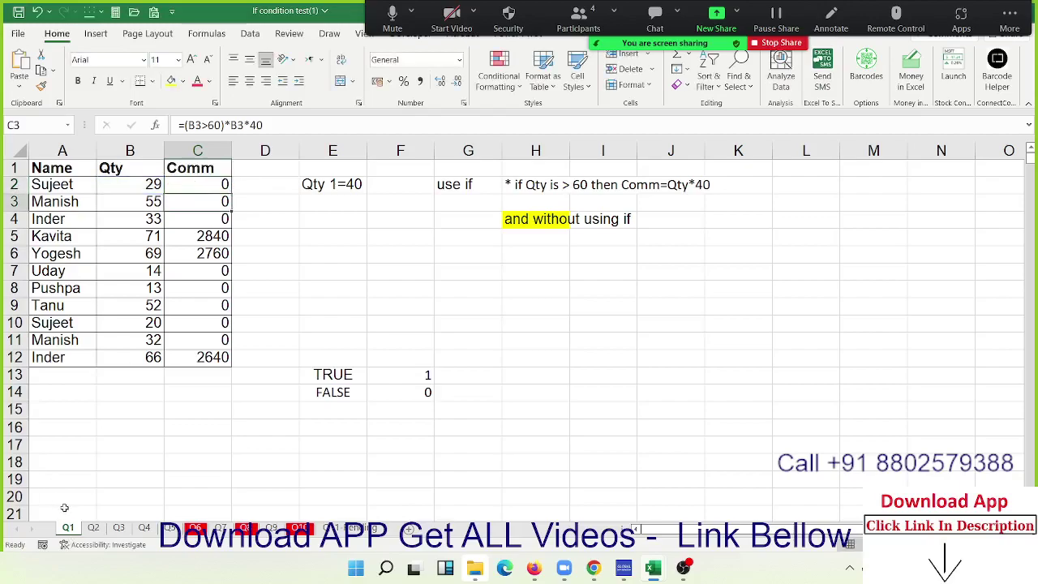
Step: Step through the Q2, Q3, Q4, nested-IF, Marks/Grade and Sales/Incentive sheets to reach Q9
{"action": "left_click", "coordinate": [93, 527]}
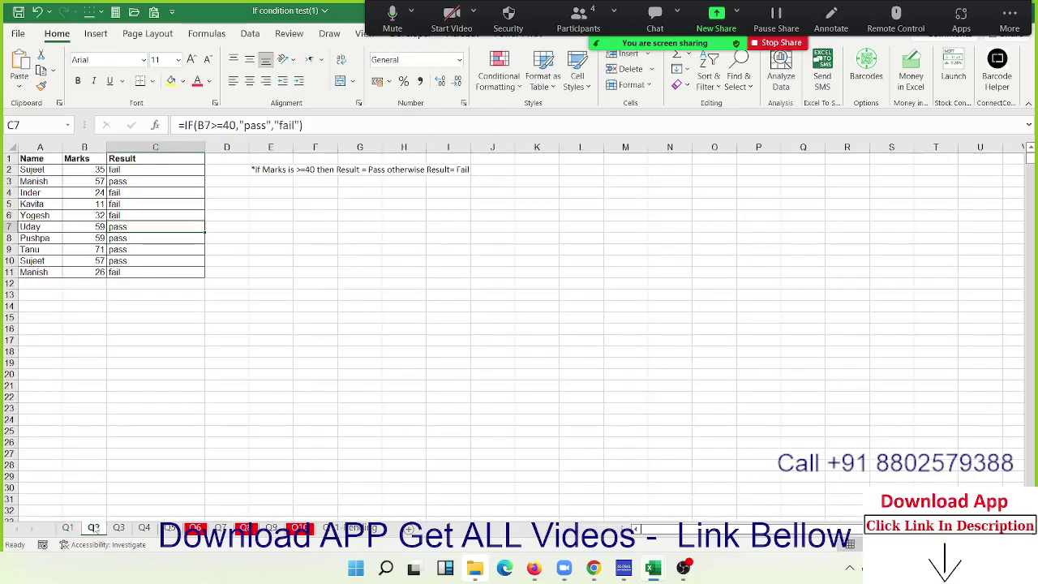
{"action": "left_click", "coordinate": [118, 527]}
{"action": "left_click", "coordinate": [143, 527]}
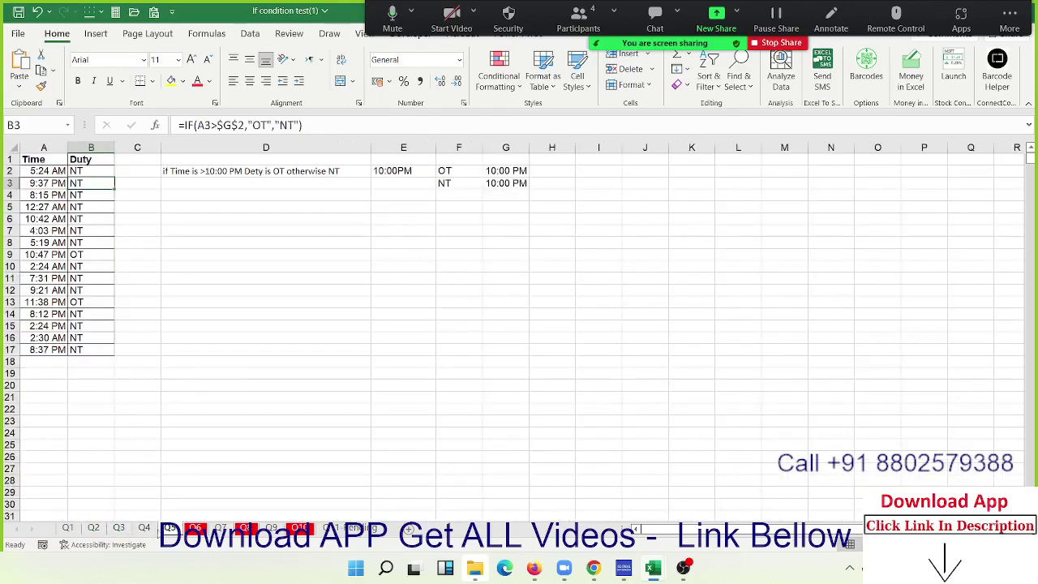
{"action": "left_click", "coordinate": [198, 527]}
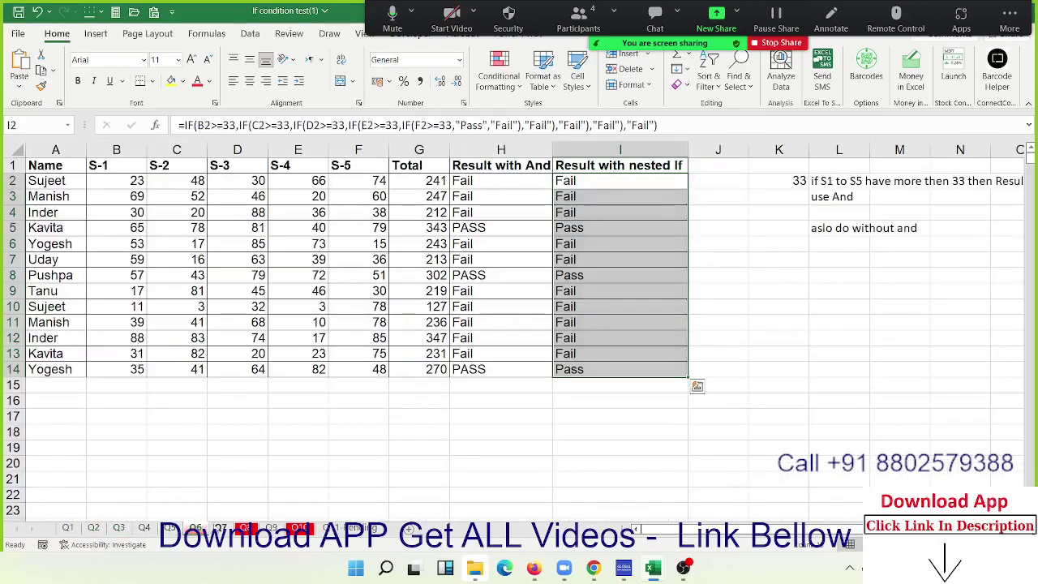
{"action": "left_click", "coordinate": [220, 528]}
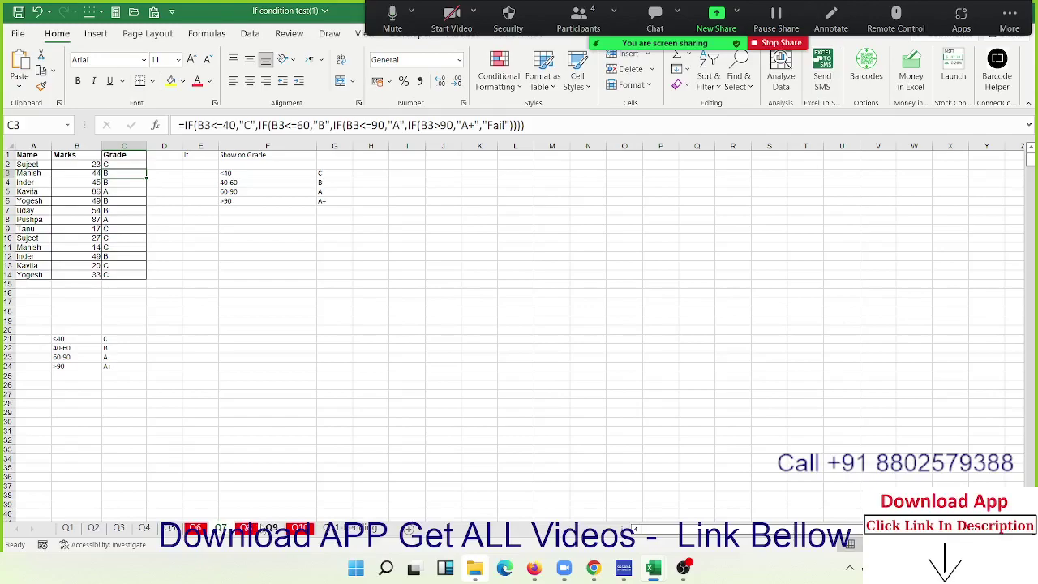
{"action": "left_click", "coordinate": [245, 528]}
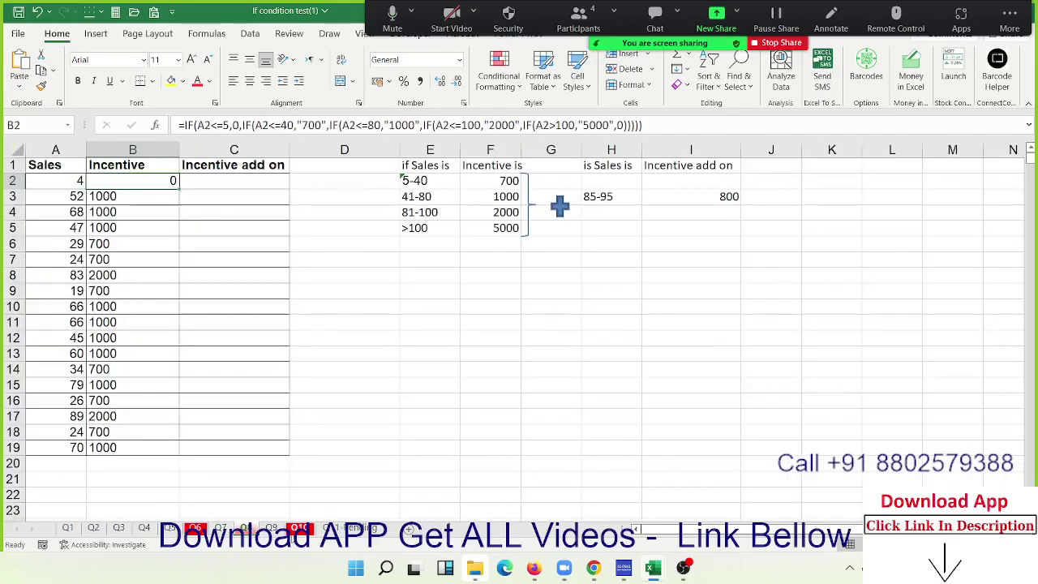
{"action": "left_click", "coordinate": [273, 528]}
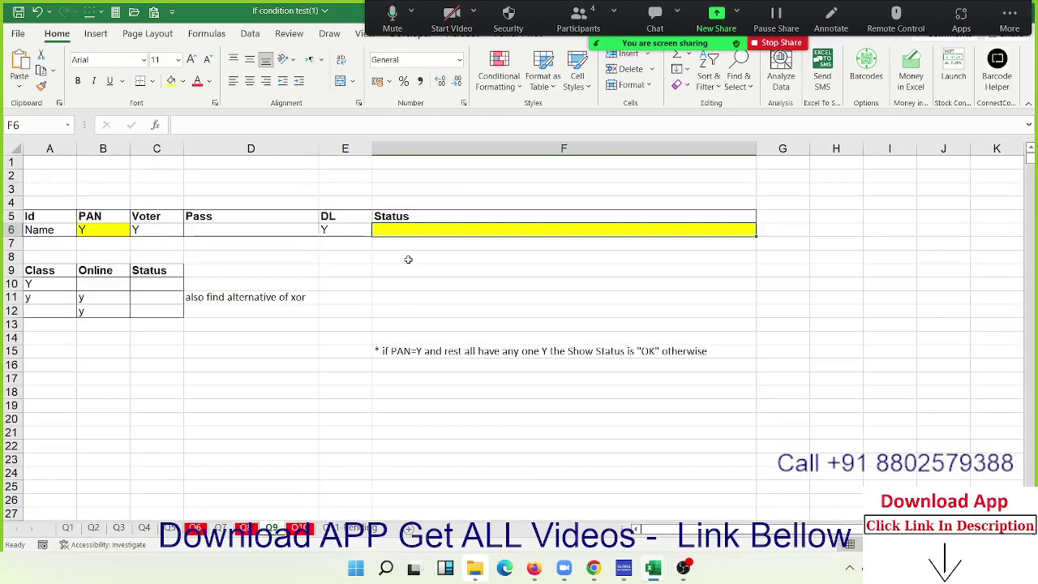
Step: Enter =AND(B6="y",OR(C6="y",D6="y",E6="y")) as the Status formula in F6
{"action": "type", "text": "=and"}
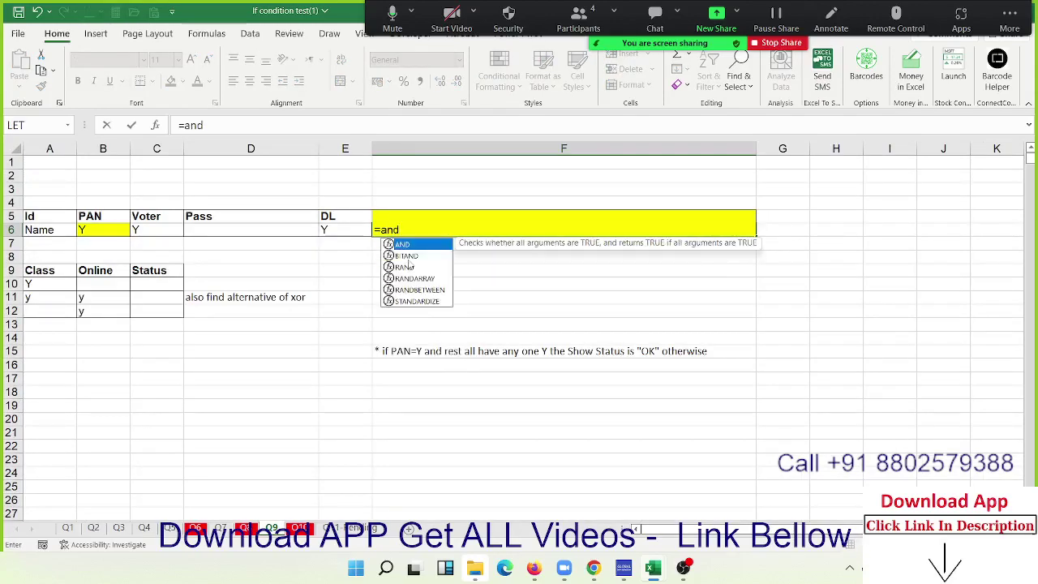
{"action": "key", "text": "Tab"}
{"action": "left_click", "coordinate": [100, 230]}
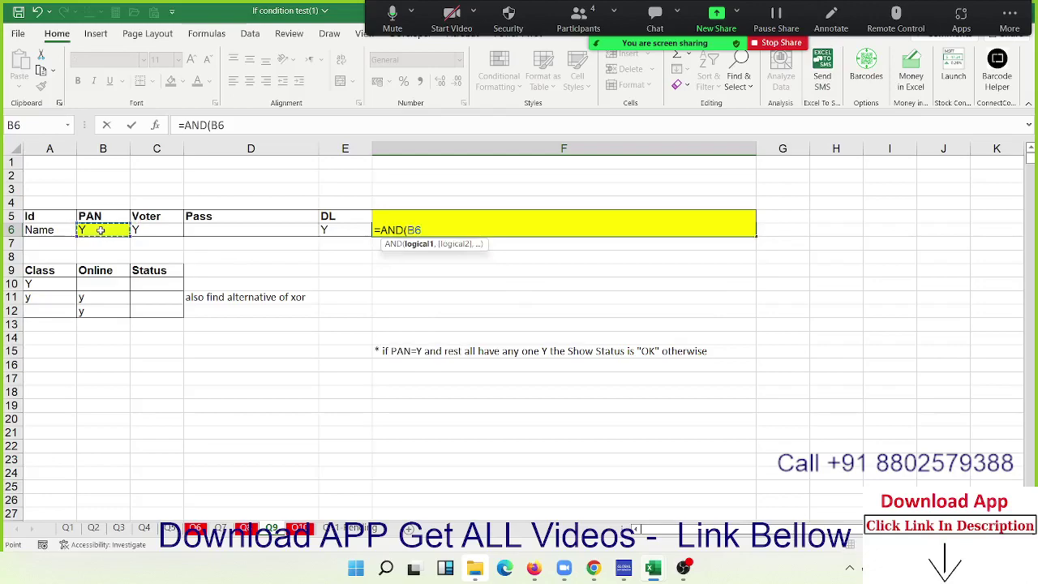
{"action": "type", "text": "=\""}
{"action": "type", "text": "y\","}
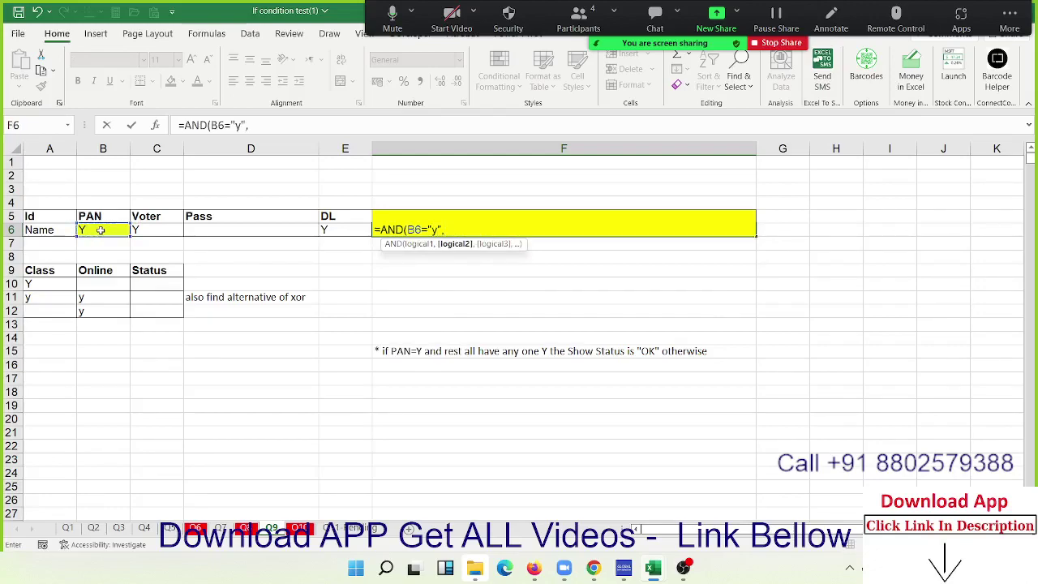
{"action": "type", "text": "or"}
{"action": "key", "text": "Tab"}
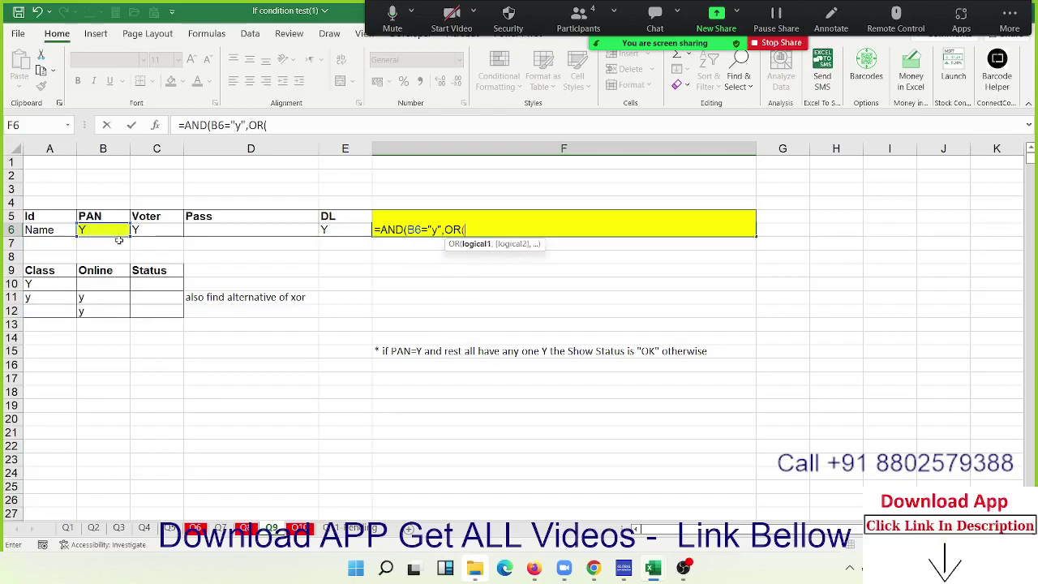
{"action": "left_click", "coordinate": [140, 231]}
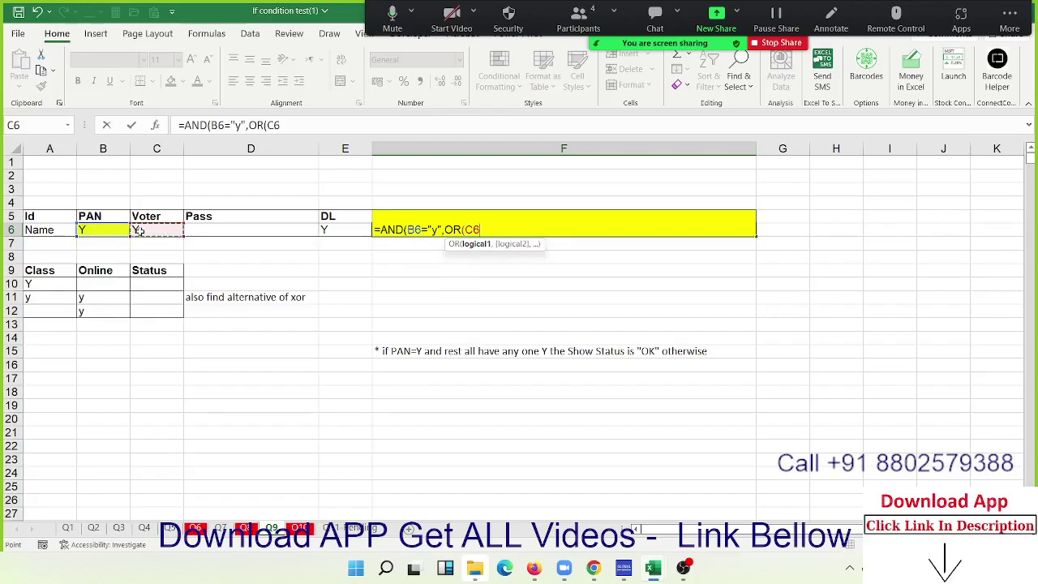
{"action": "type", "text": "=\"y"}
{"action": "type", "text": "\","}
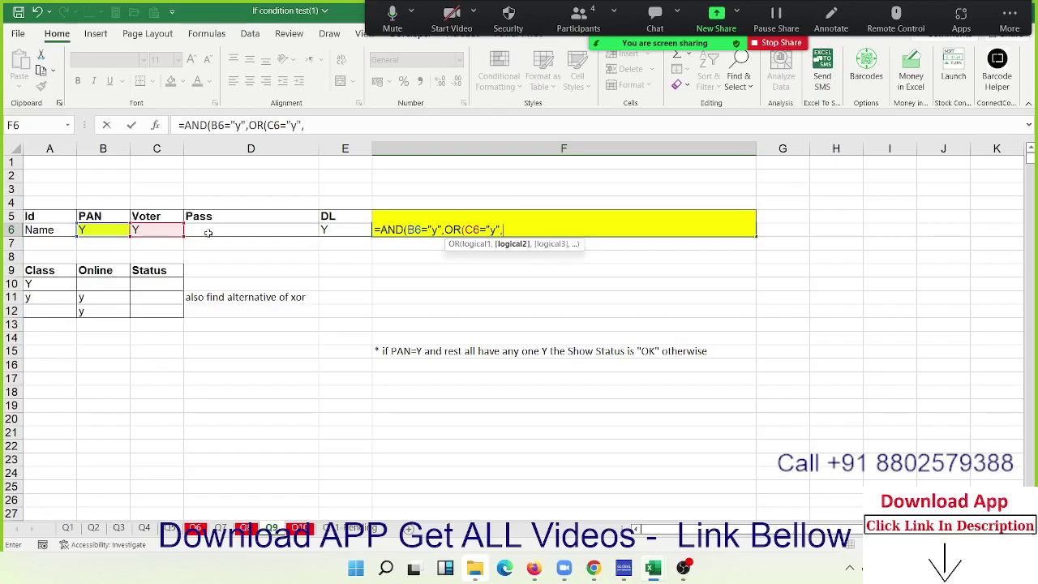
{"action": "left_click", "coordinate": [208, 234]}
{"action": "type", "text": "=\""}
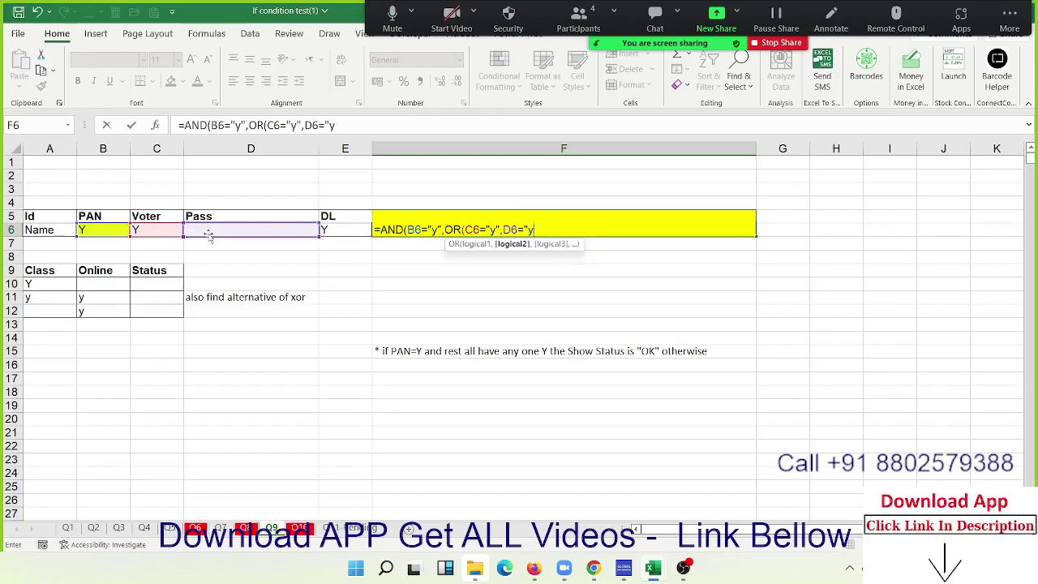
{"action": "type", "text": "y\","}
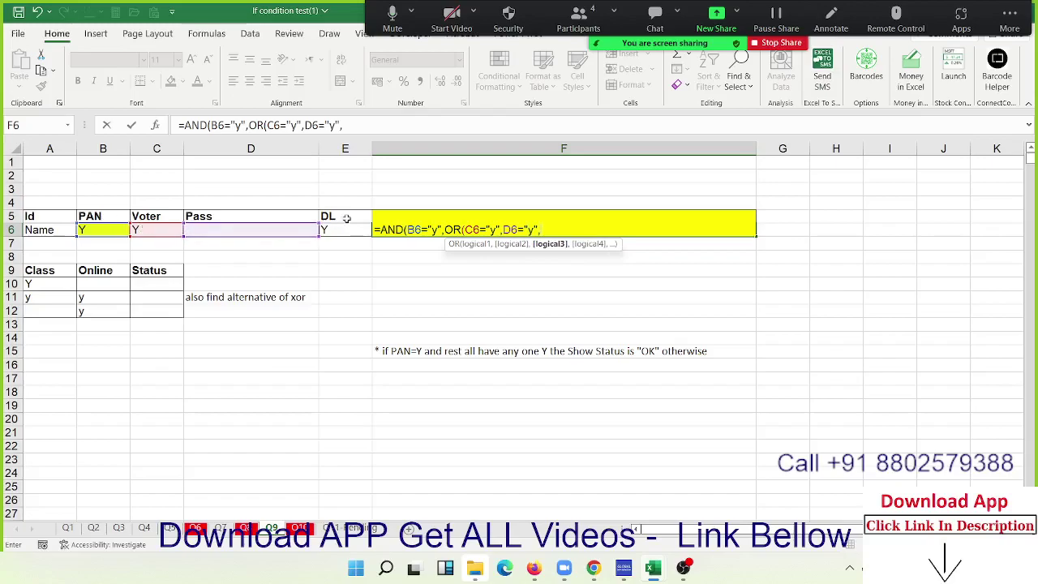
{"action": "left_click", "coordinate": [344, 228]}
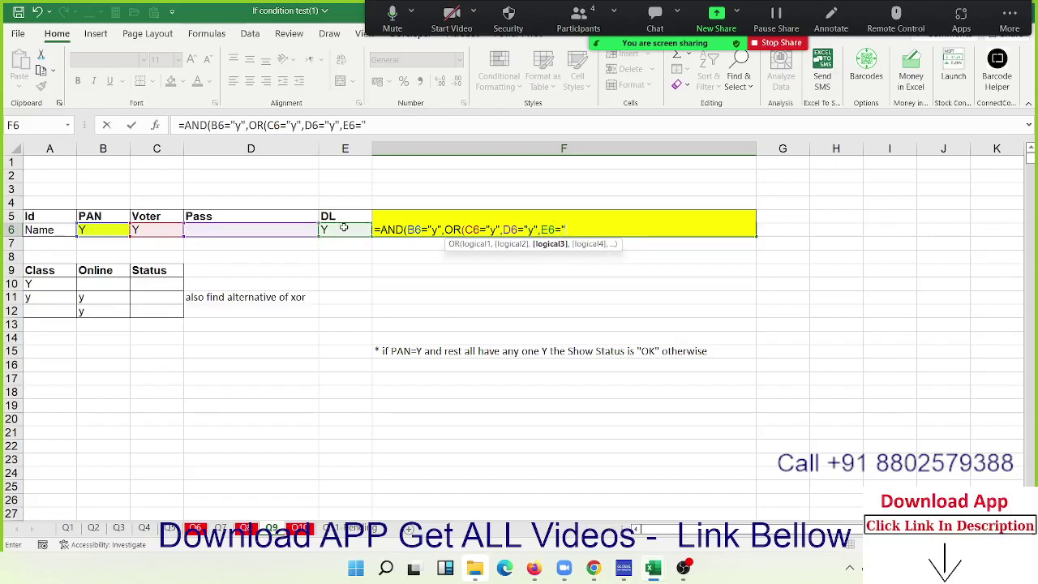
{"action": "type", "text": "y\")"}
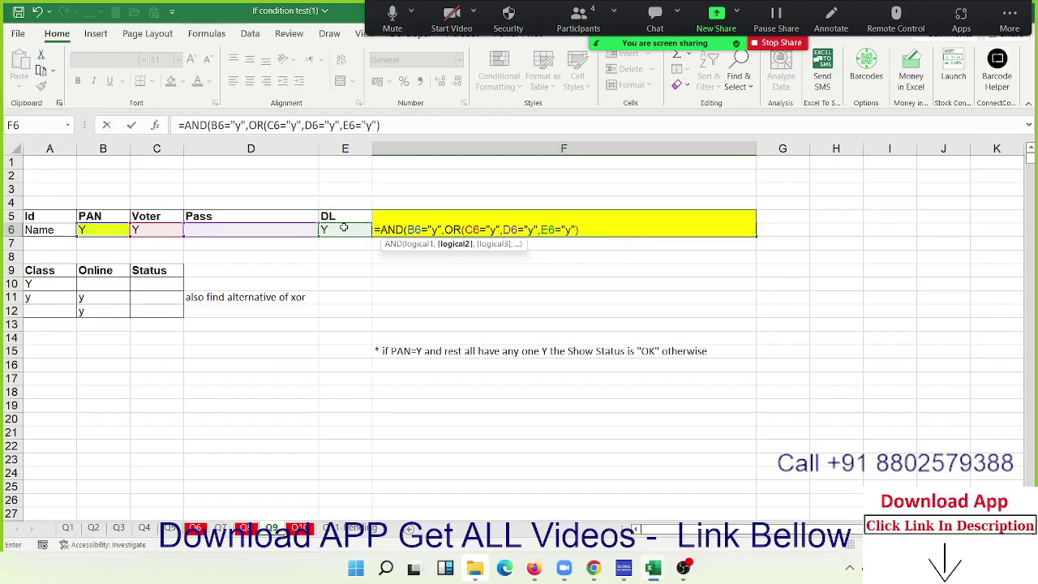
{"action": "key", "text": "Return"}
{"action": "key", "text": "Return"}
{"action": "key", "text": "Up"}
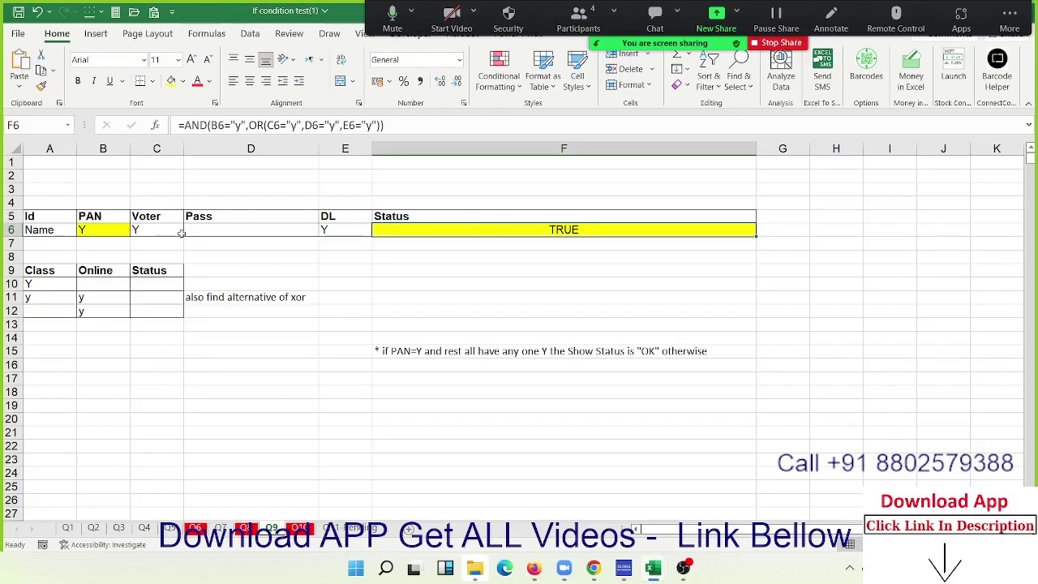
Step: Highlight the B6="y" condition in F6's formula, recommit it, and move to the Sales/Incentive sheet
{"action": "double_click", "coordinate": [412, 231]}
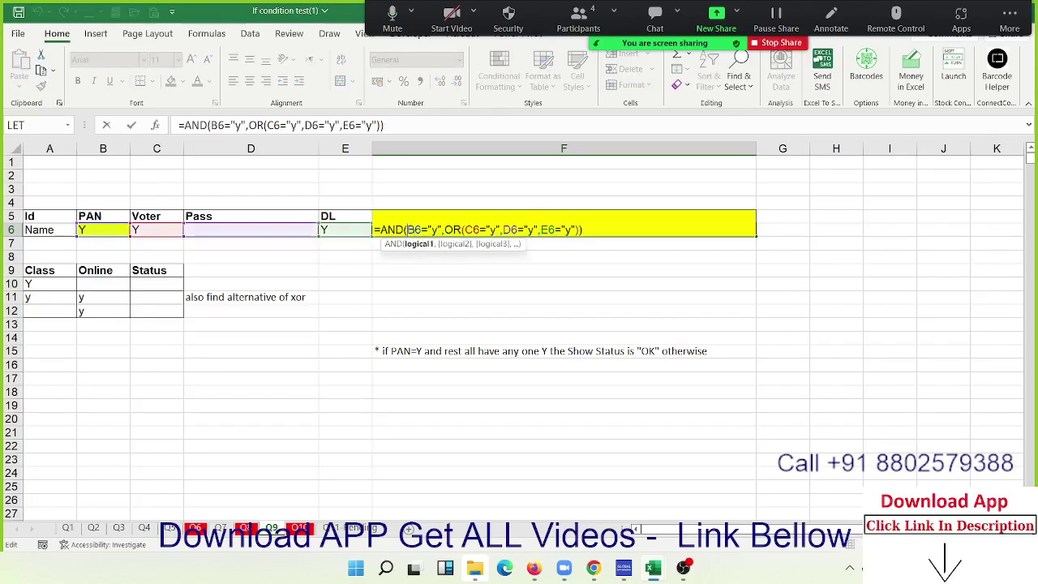
{"action": "left_click_drag", "start_coordinate": [416, 230], "coordinate": [581, 230]}
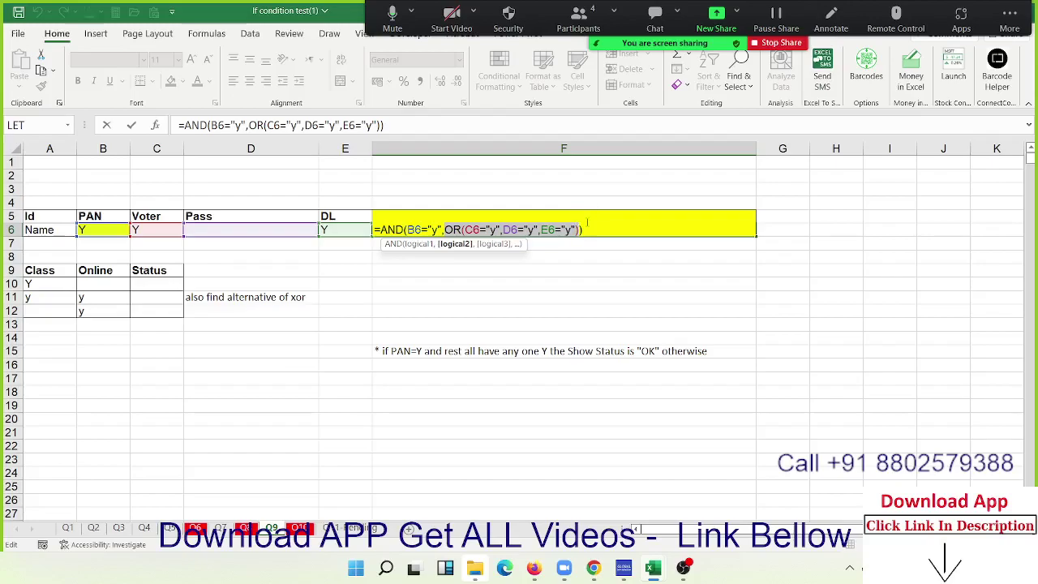
{"action": "key", "text": "Return"}
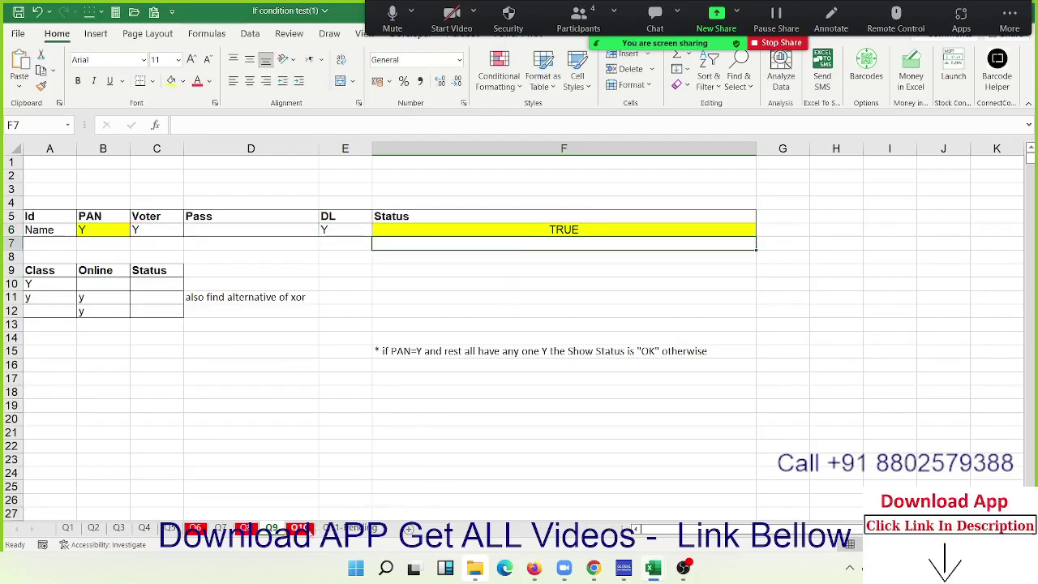
{"action": "left_click", "coordinate": [300, 527]}
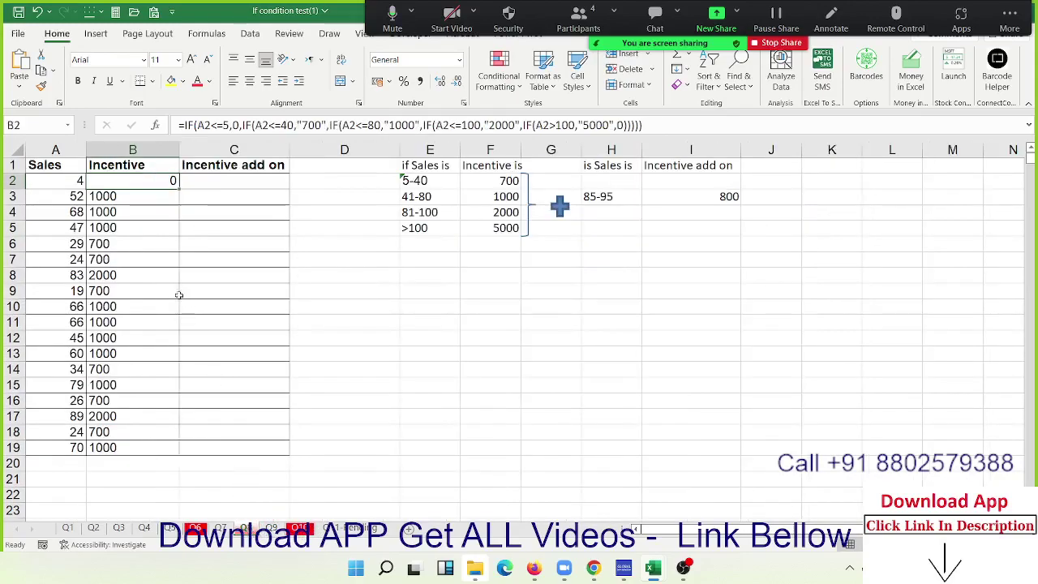
Step: Inspect B3's nested IF formula around its 700 result, discarding any edits
{"action": "double_click", "coordinate": [132, 196]}
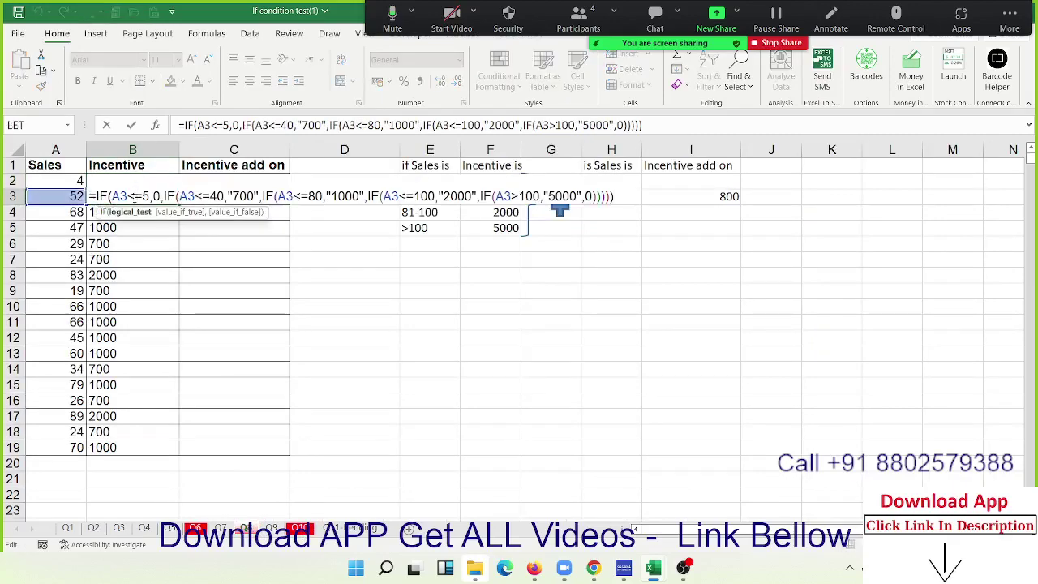
{"action": "left_click", "coordinate": [234, 197]}
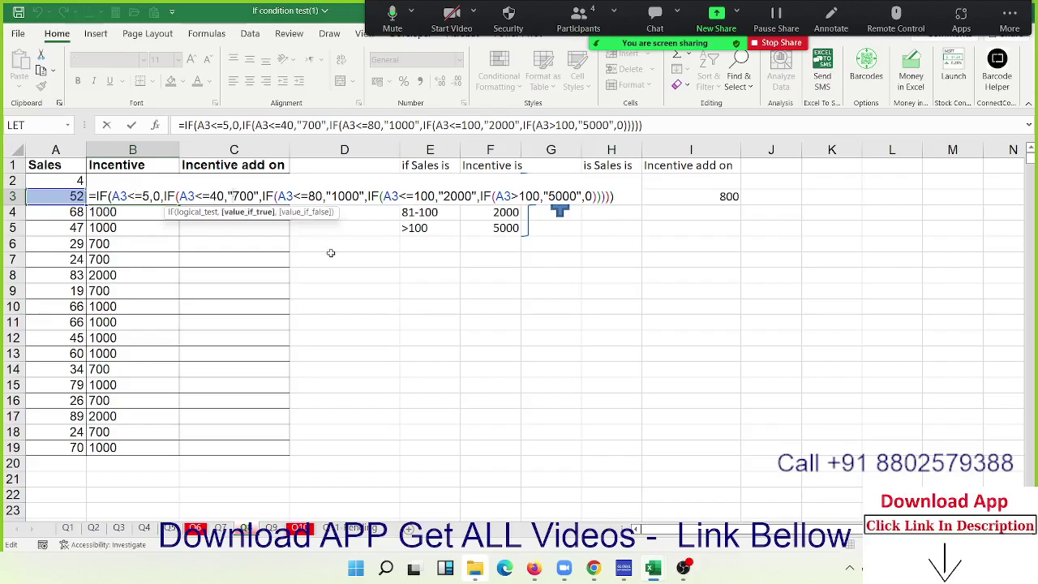
{"action": "key", "text": "BackSpace"}
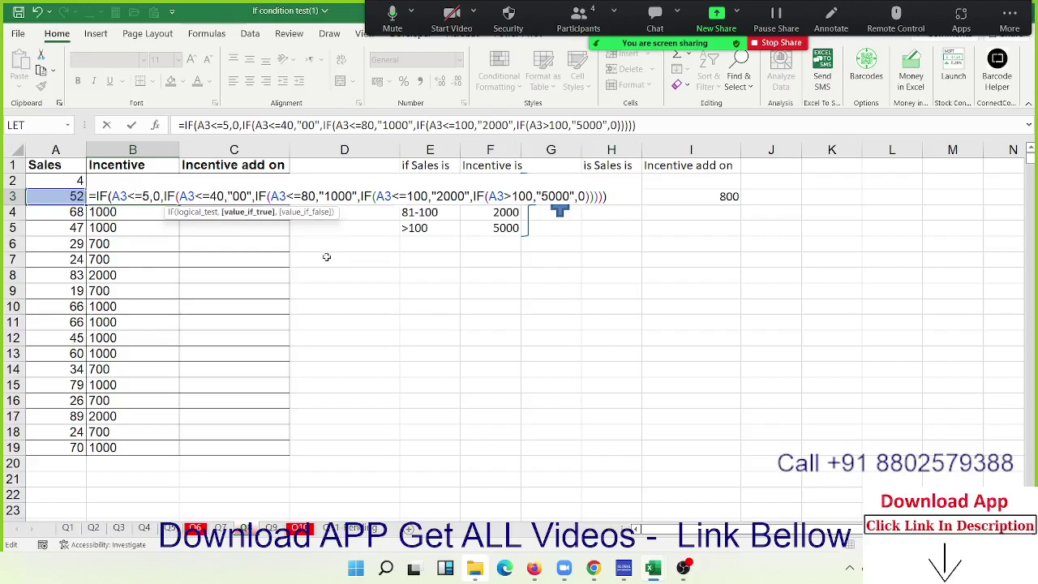
{"action": "key", "text": "shift+Right"}
{"action": "key", "text": "shift+Right"}
{"action": "key", "text": "shift+Right"}
{"action": "key", "text": "shift+Right"}
{"action": "type", "text": "700"}
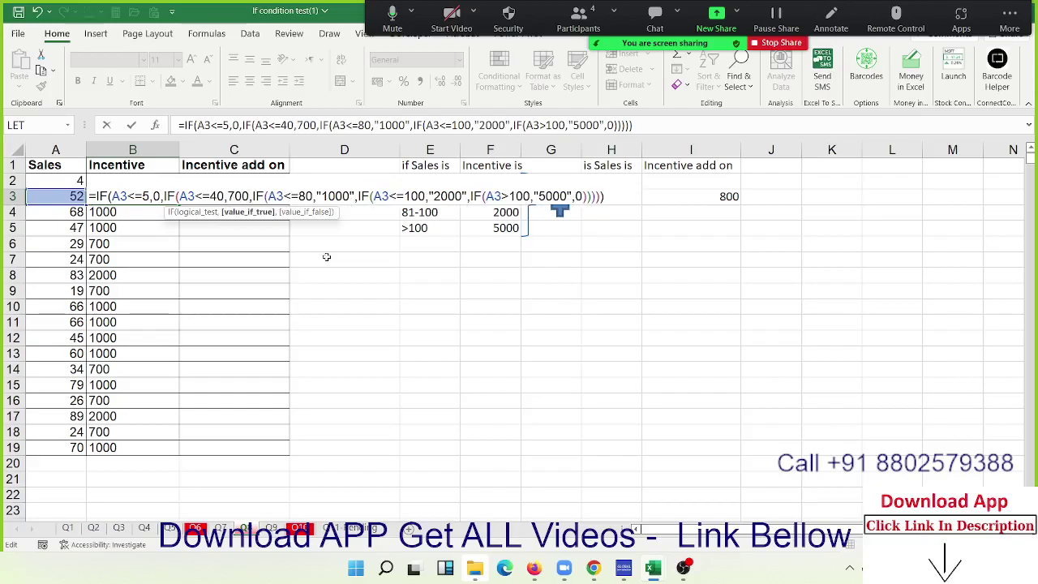
{"action": "left_click", "coordinate": [316, 196]}
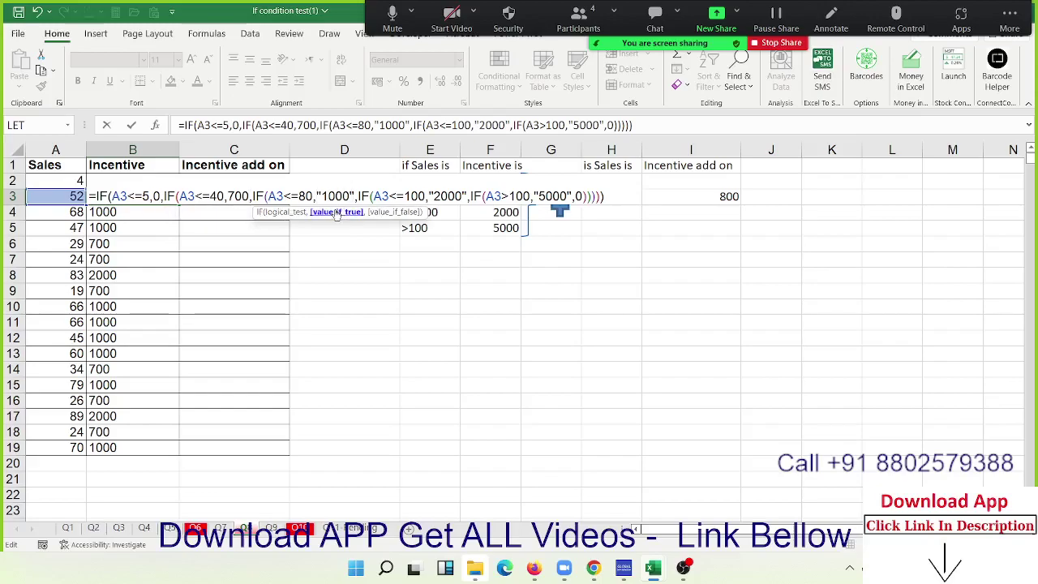
{"action": "key", "text": "Escape"}
Step: Enter =SUM(B3:B19) in C4 to total the Incentive values
{"action": "key", "text": "Right"}
{"action": "key", "text": "Down"}
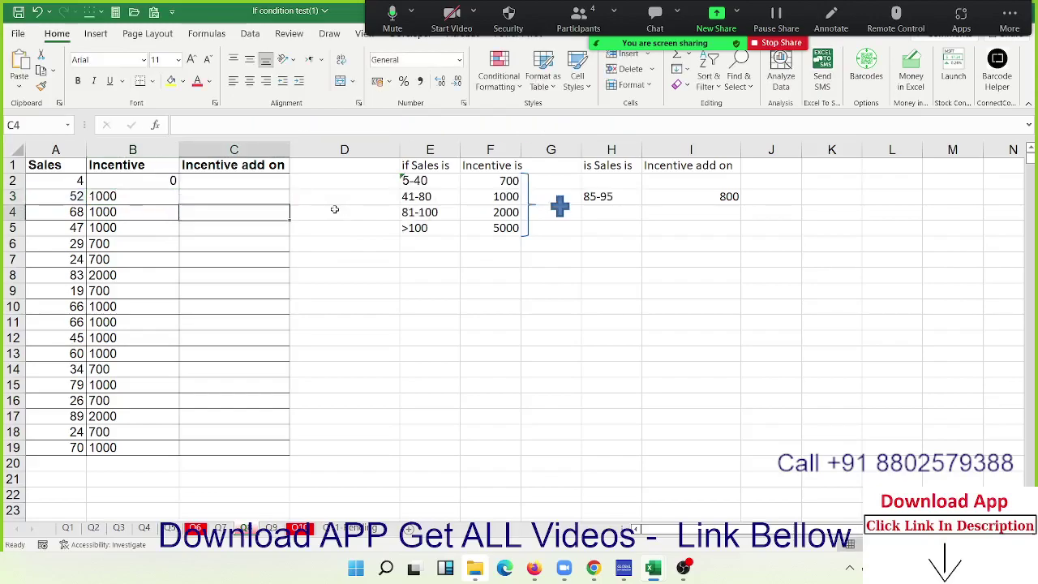
{"action": "type", "text": "=sum"}
{"action": "key", "text": "Tab"}
{"action": "key", "text": "Left"}
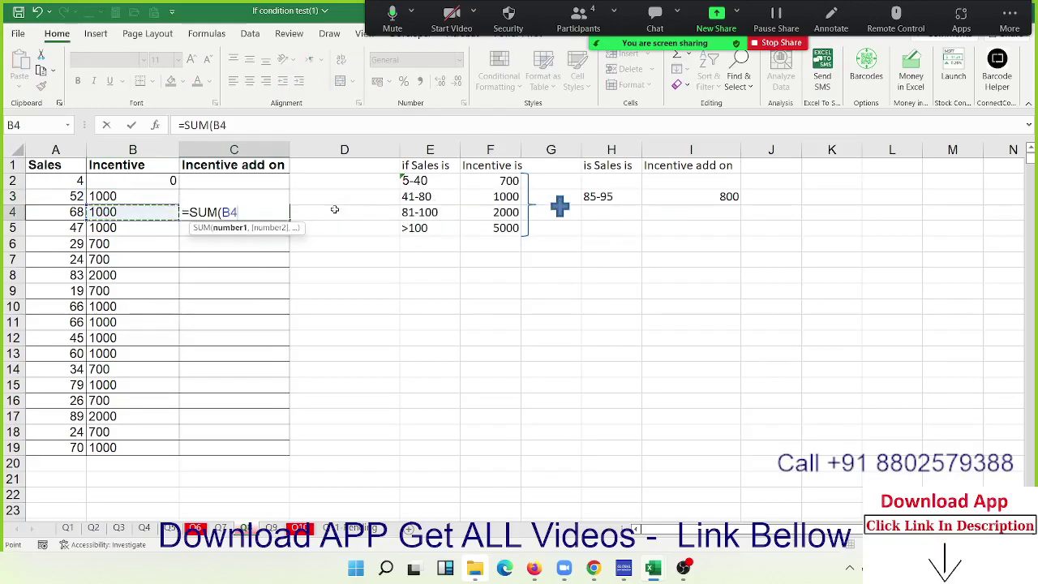
{"action": "key", "text": "Up"}
{"action": "key", "text": "ctrl+shift+Down"}
{"action": "key", "text": "Return"}
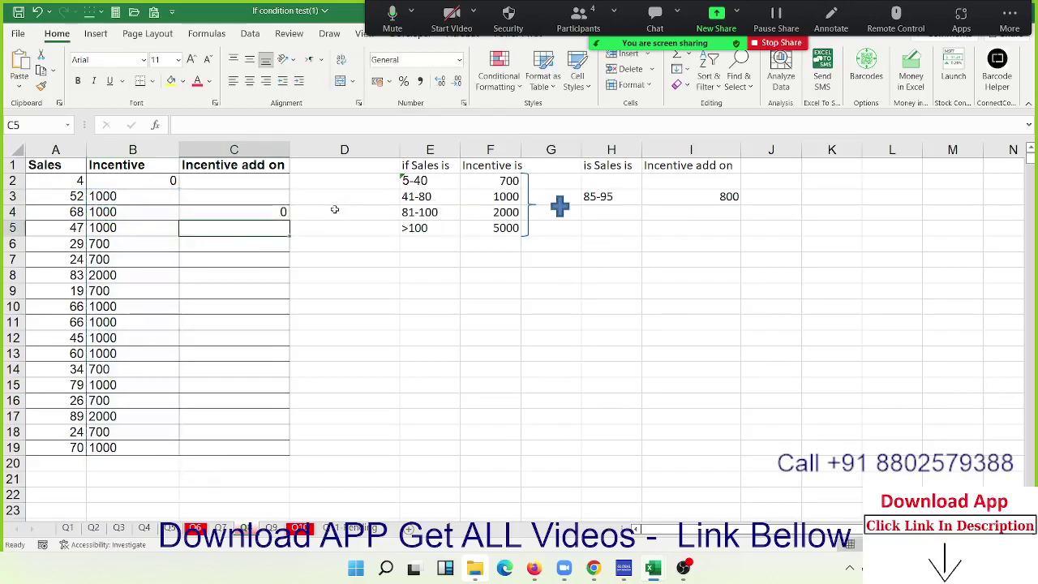
{"action": "key", "text": "Up"}
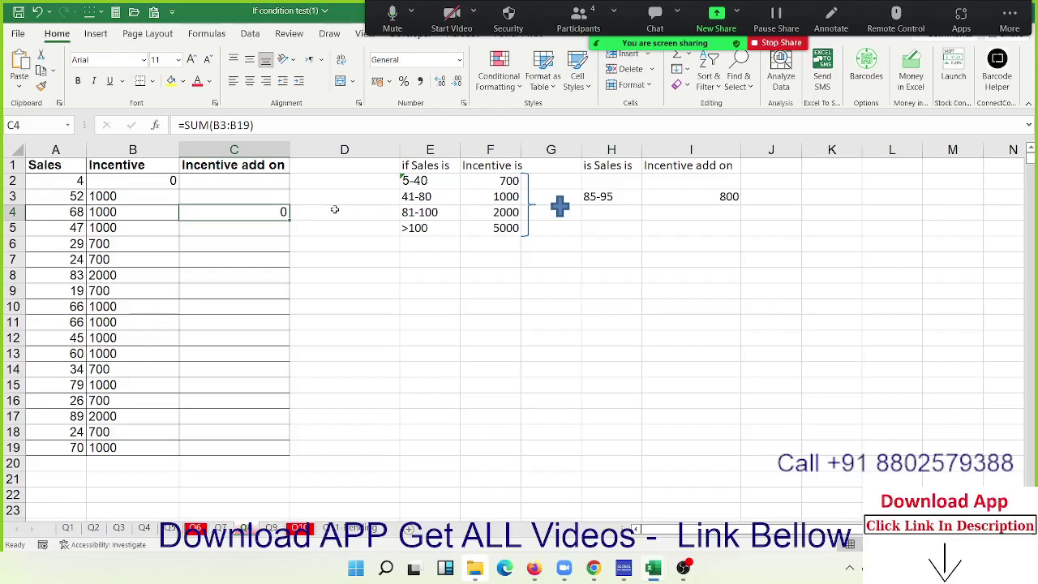
Step: Recheck the Incentive column and B3's formula's 700 result, leaving it unchanged
{"action": "key", "text": "Left"}
{"action": "key", "text": "Up"}
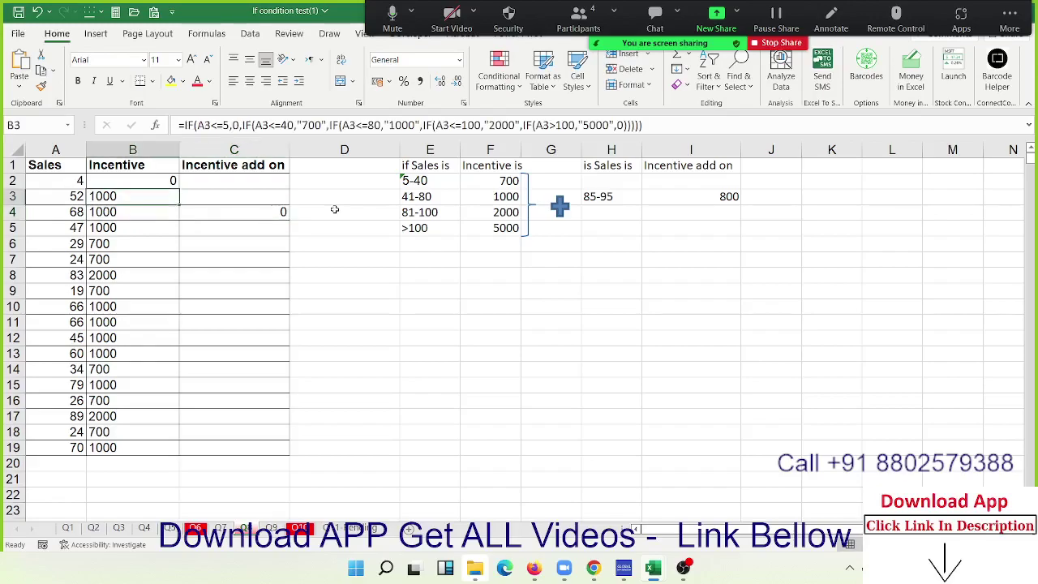
{"action": "key", "text": "ctrl+shift+Down"}
{"action": "key", "text": "ctrl+Up"}
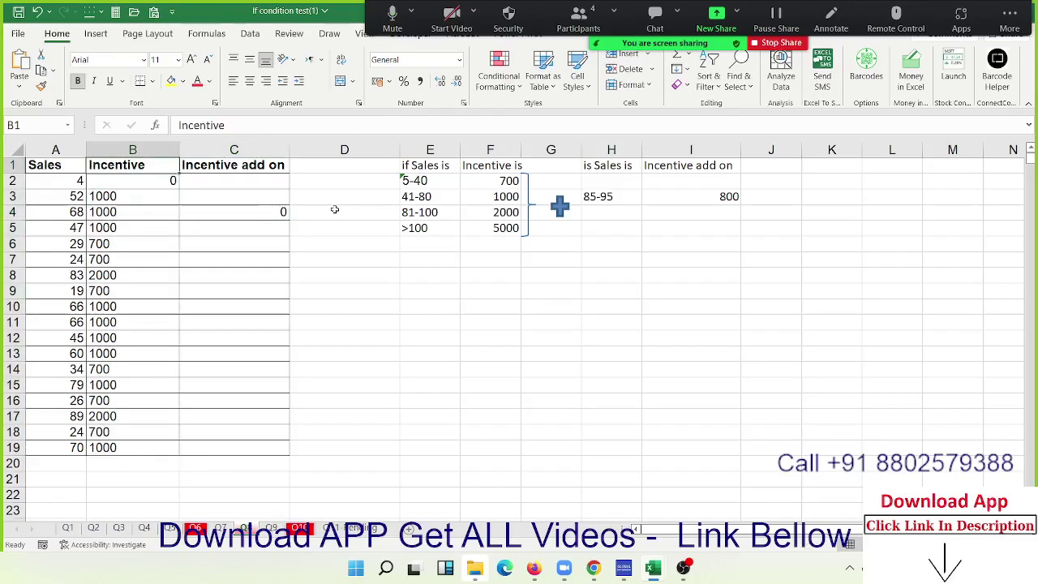
{"action": "key", "text": "Down"}
{"action": "key", "text": "Down"}
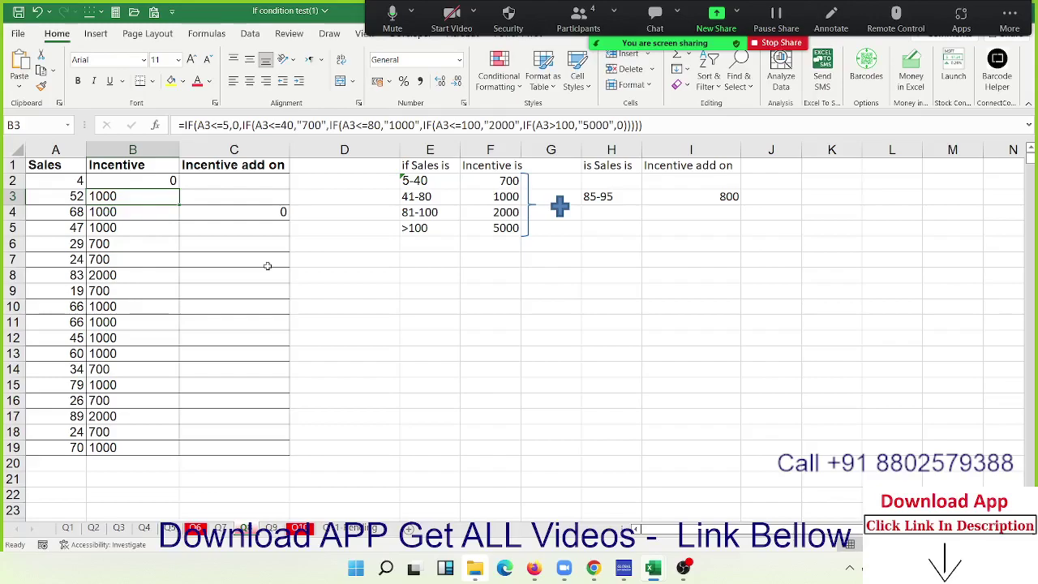
{"action": "key", "text": "F2"}
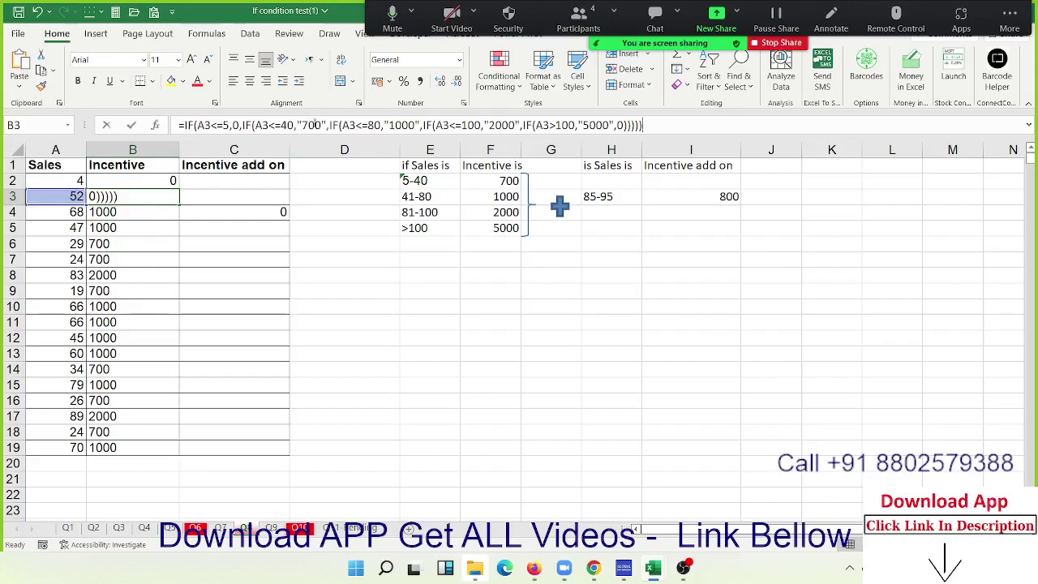
{"action": "double_click", "coordinate": [313, 125]}
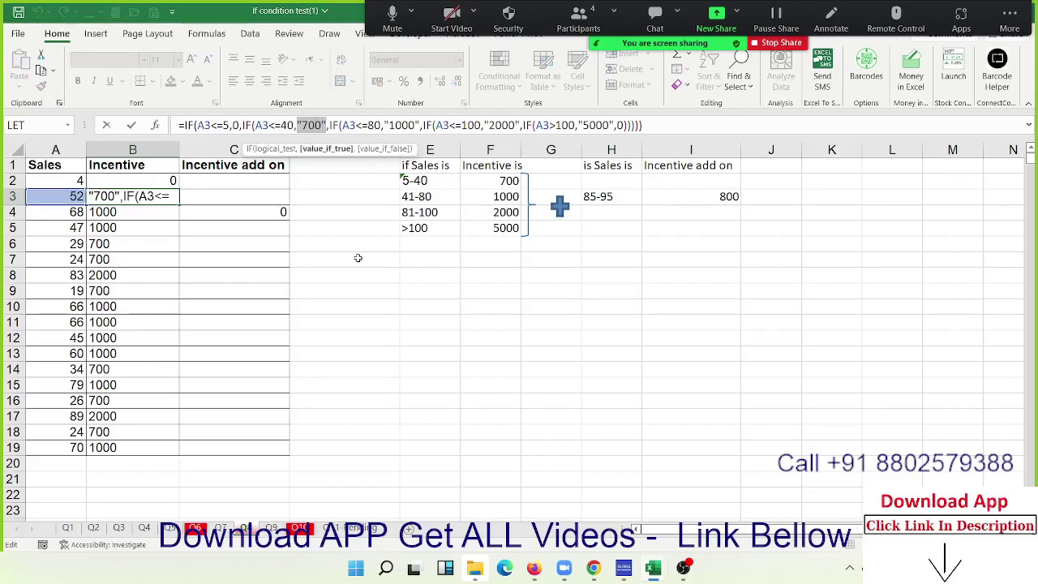
{"action": "key", "text": "Escape"}
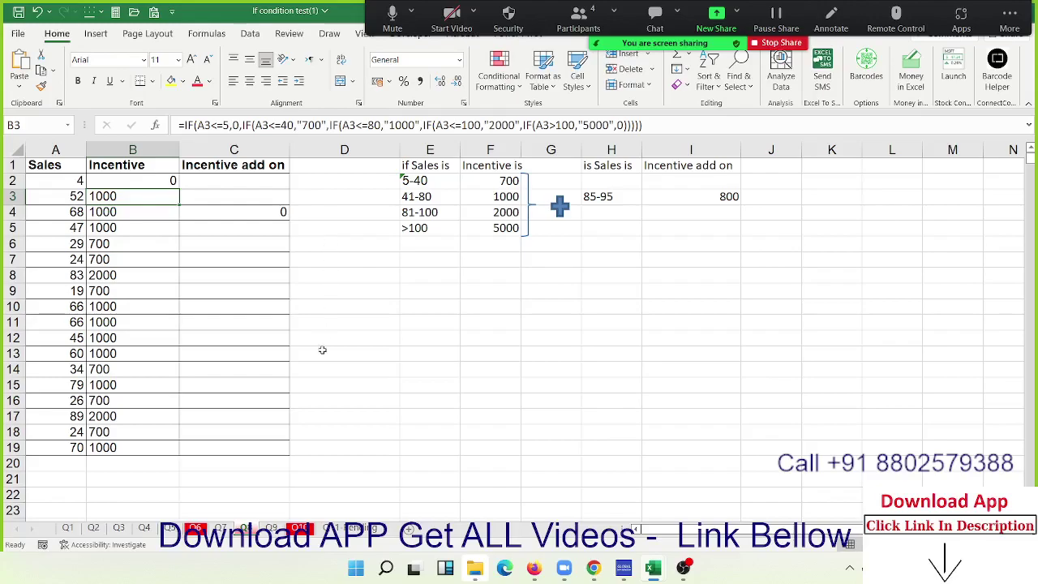
Step: On the tiered Sales incentive sheet, start C3 with =IF(B3<=40,B3*20, and open a nested IF
{"action": "left_click", "coordinate": [244, 528]}
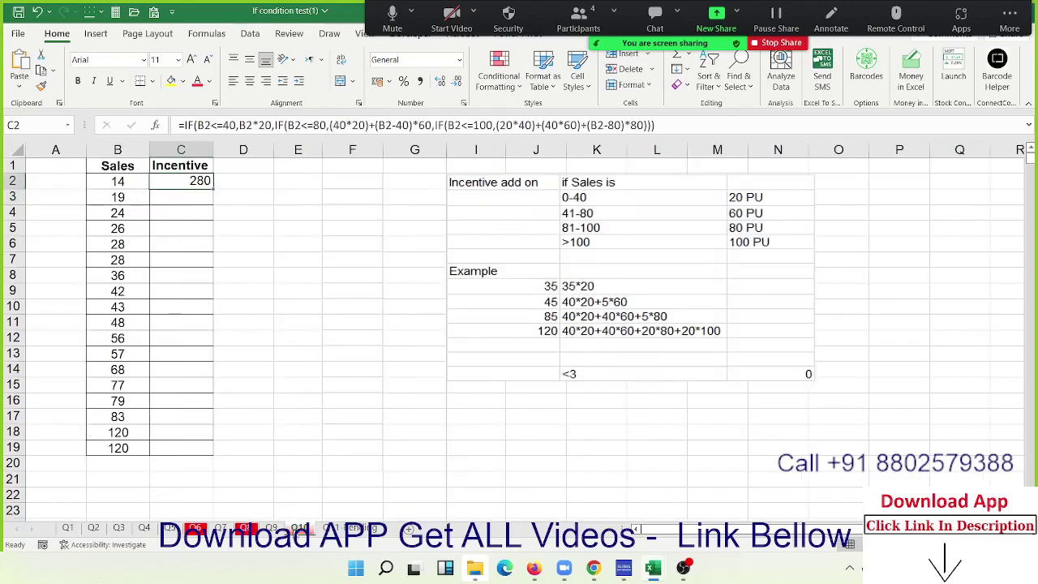
{"action": "left_click", "coordinate": [192, 199]}
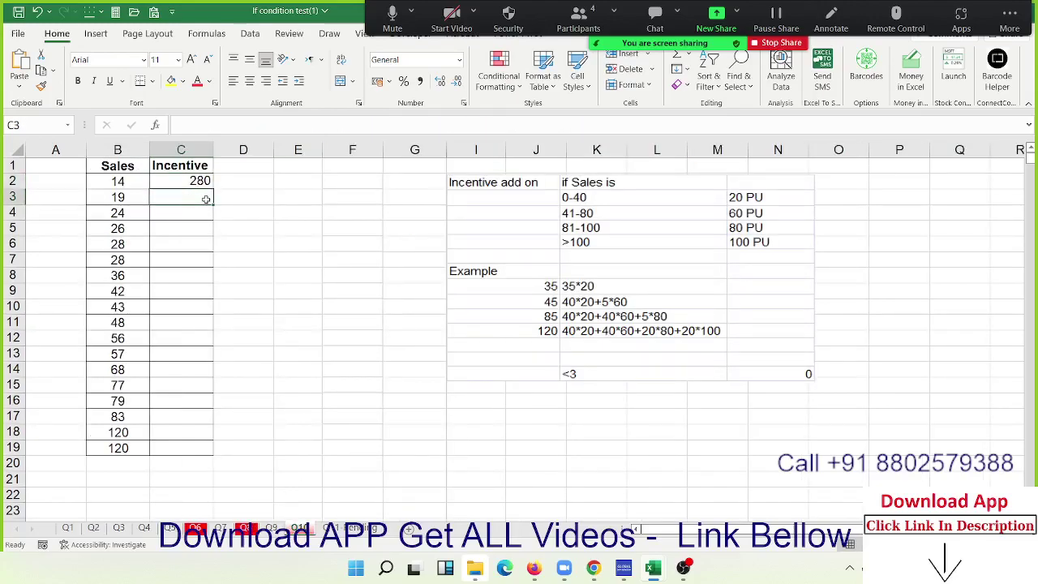
{"action": "type", "text": "=if"}
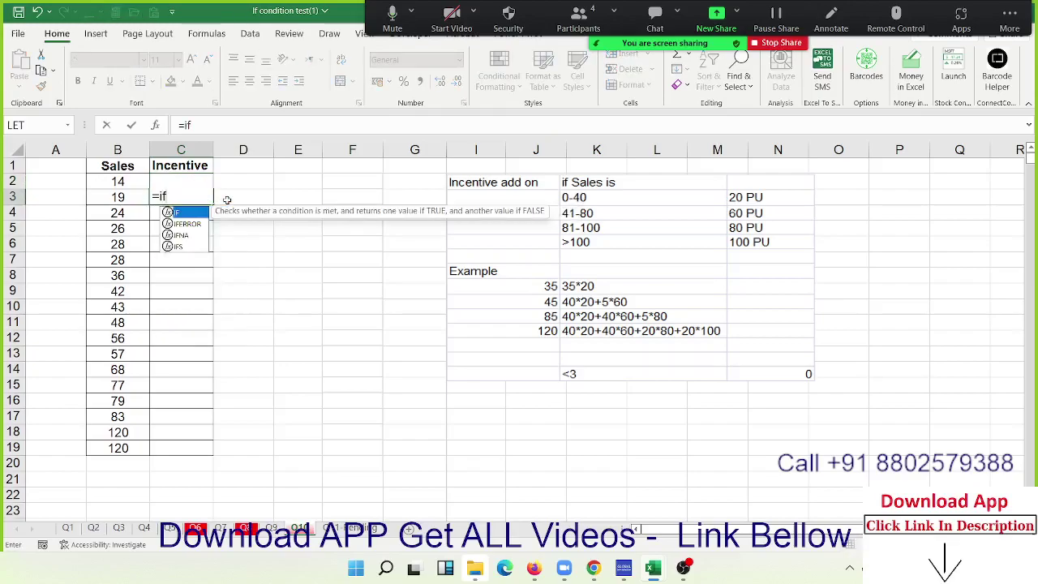
{"action": "key", "text": "Tab"}
{"action": "key", "text": "Left"}
{"action": "type", "text": "<"}
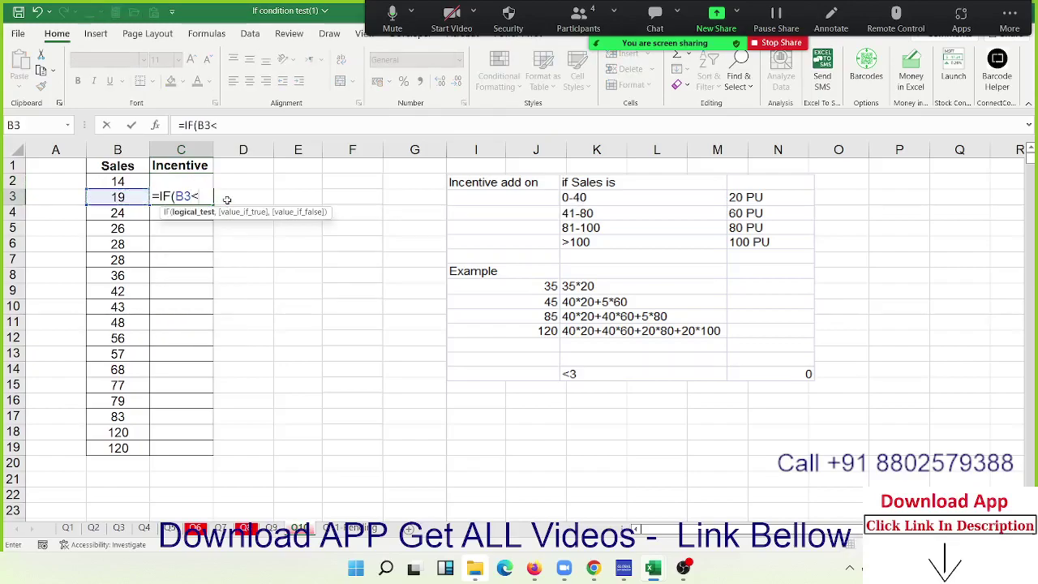
{"action": "type", "text": "=40"}
{"action": "type", "text": ","}
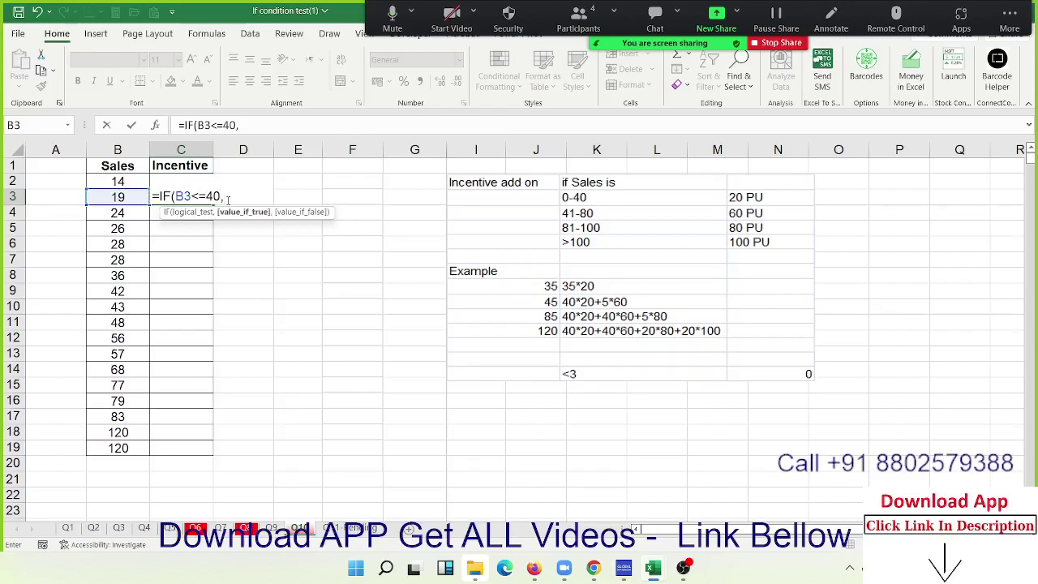
{"action": "left_click", "coordinate": [132, 196]}
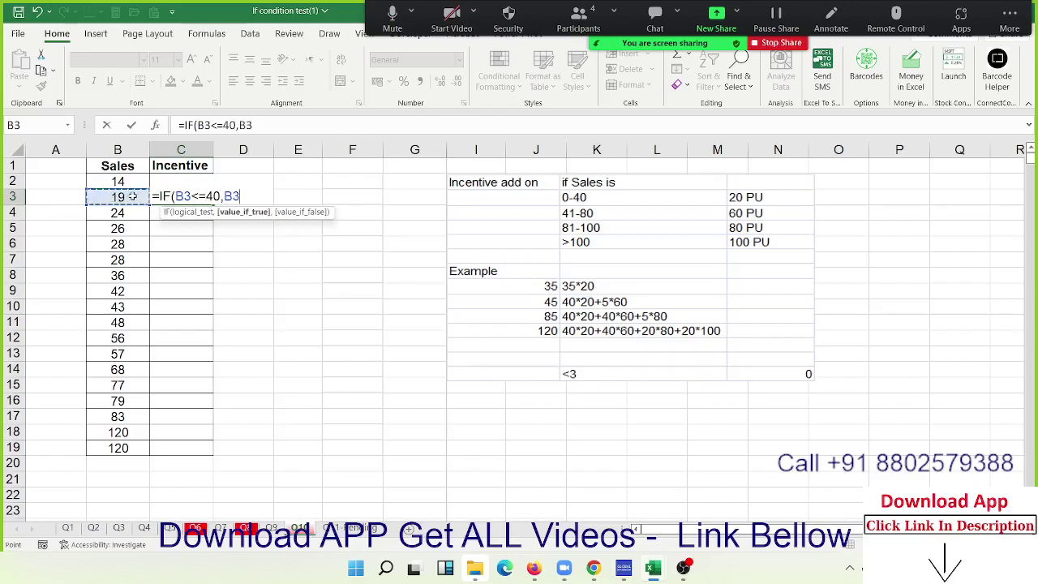
{"action": "type", "text": "*40"}
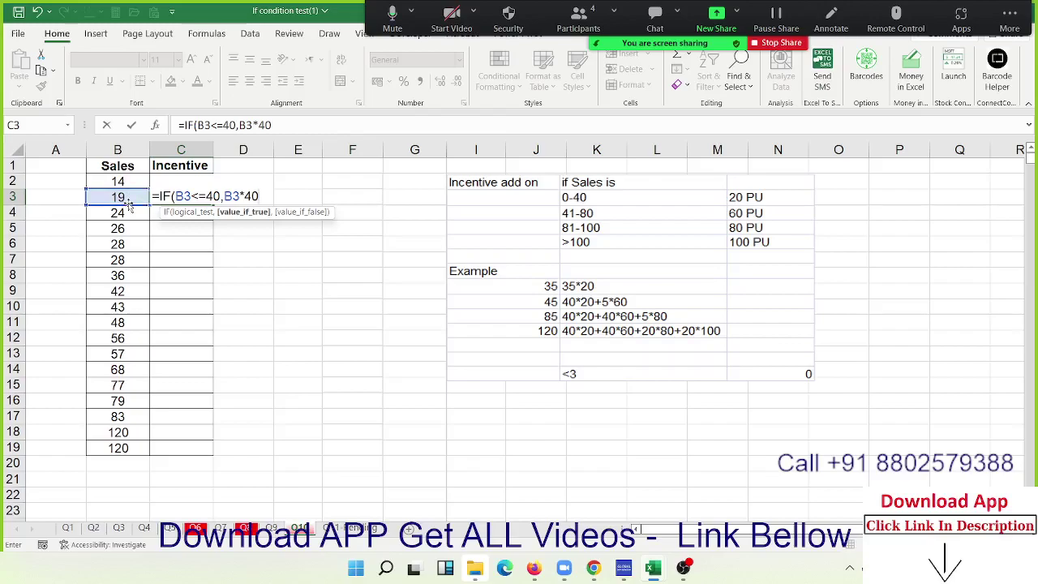
{"action": "type", "text": ","}
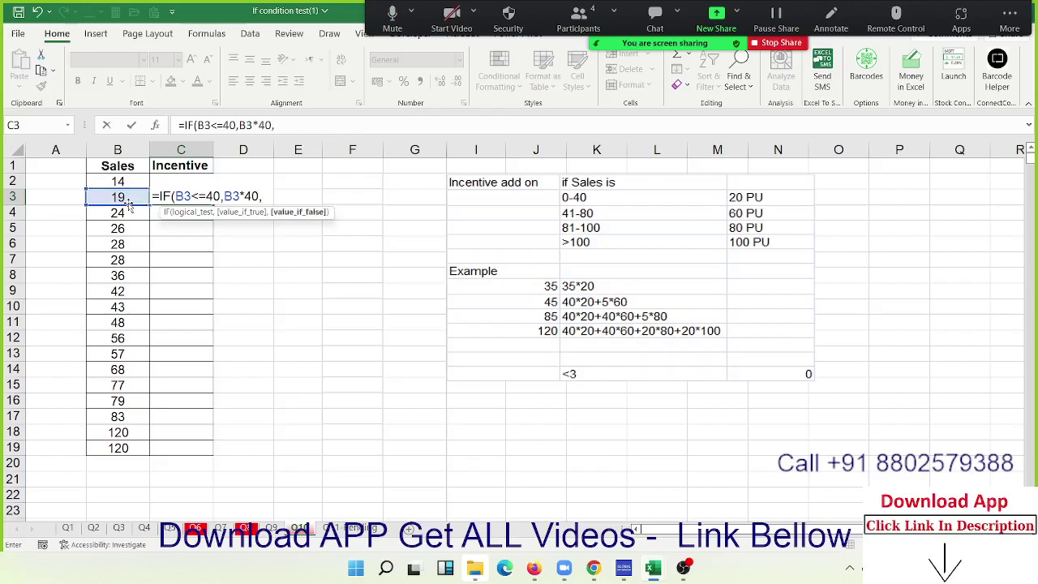
{"action": "key", "text": "BackSpace"}
{"action": "key", "text": "BackSpace"}
{"action": "key", "text": "BackSpace"}
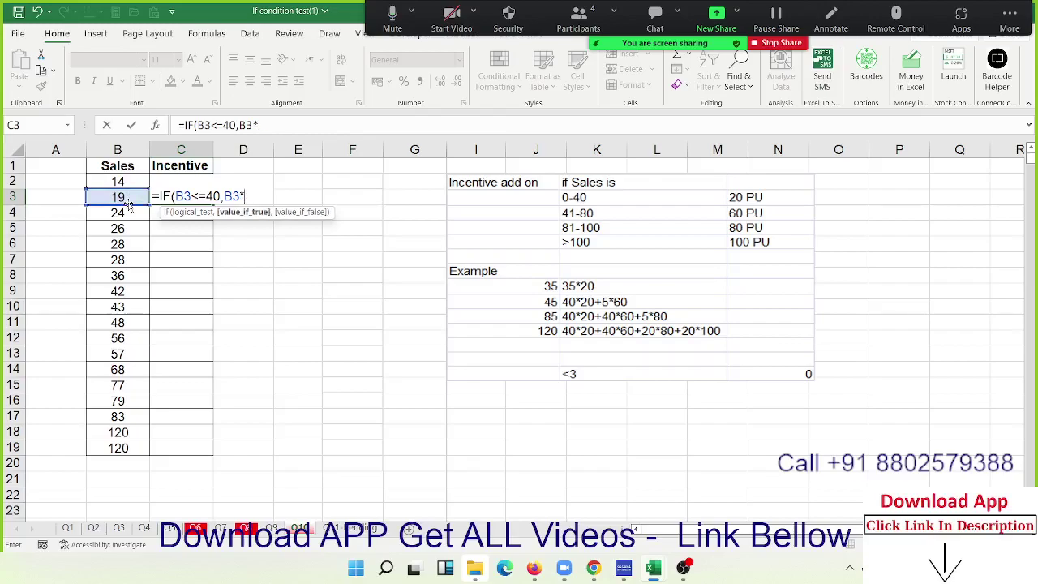
{"action": "type", "text": "20,"}
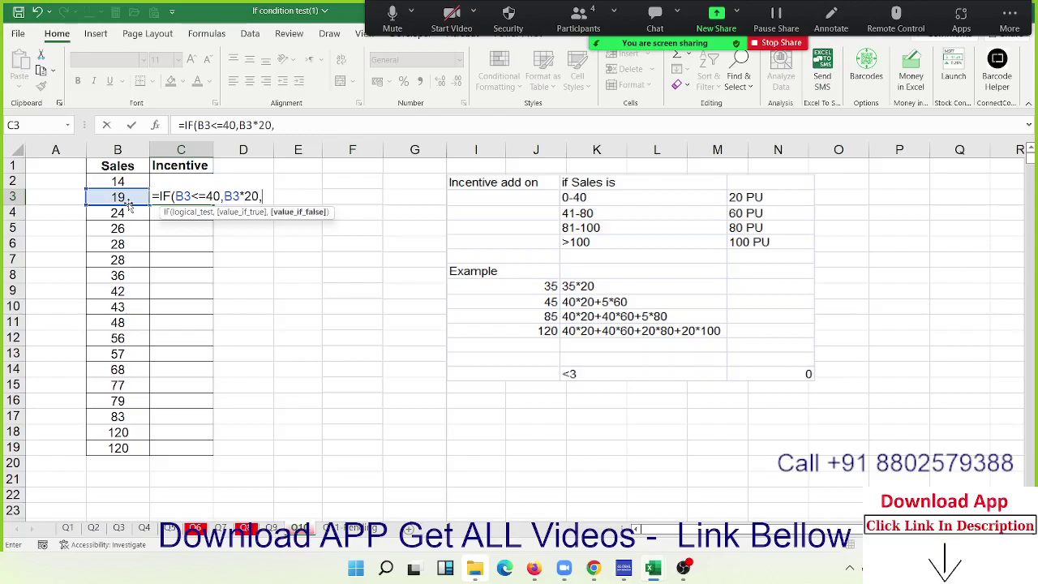
{"action": "type", "text": "IF("}
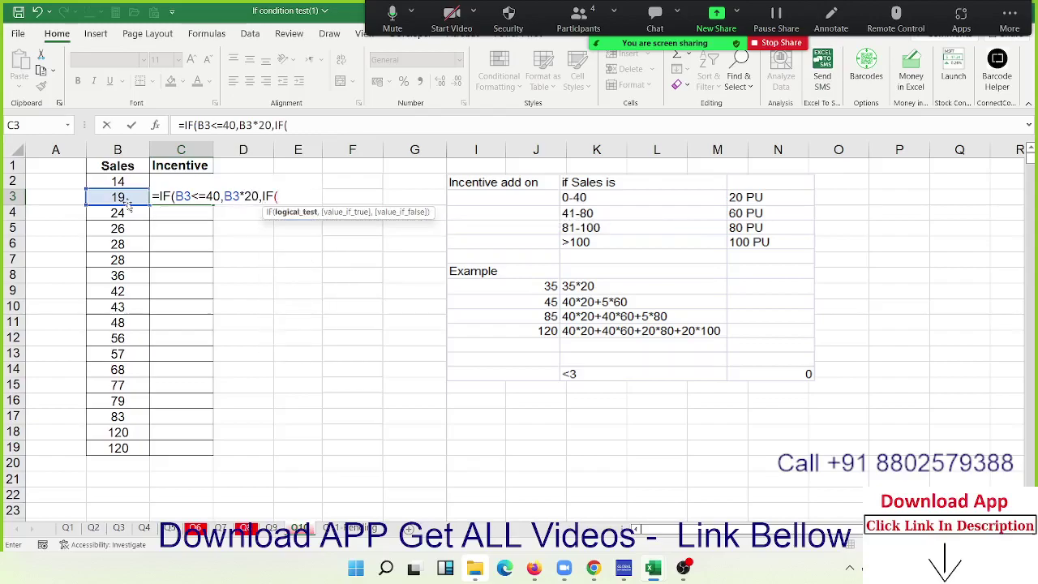
Step: Add the second tier B3<=80 returning 40*20+(B3-40)*60, then highlight its parts to explain them
{"action": "left_click", "coordinate": [123, 198]}
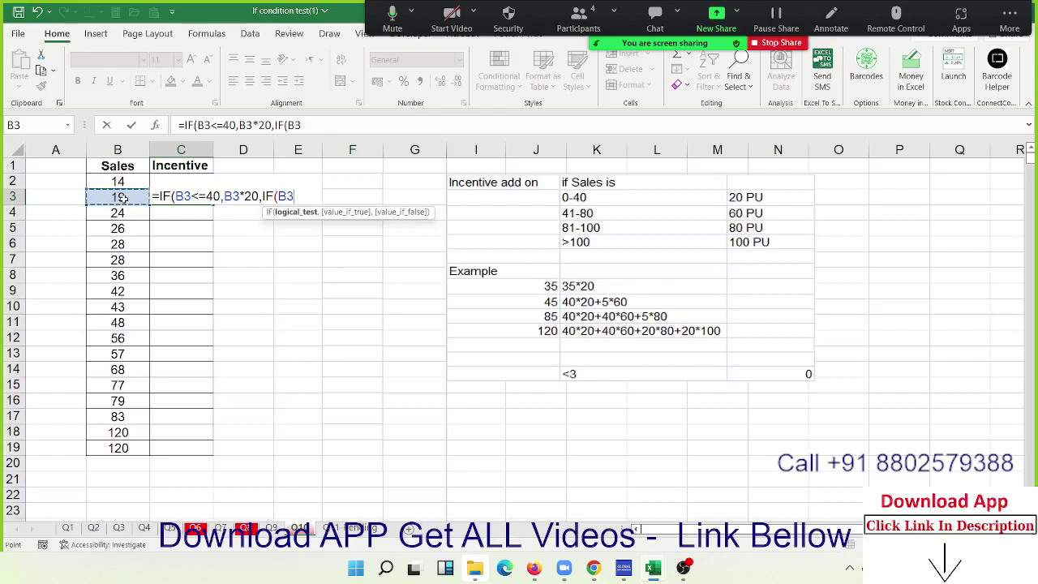
{"action": "type", "text": "<="}
{"action": "type", "text": "80,"}
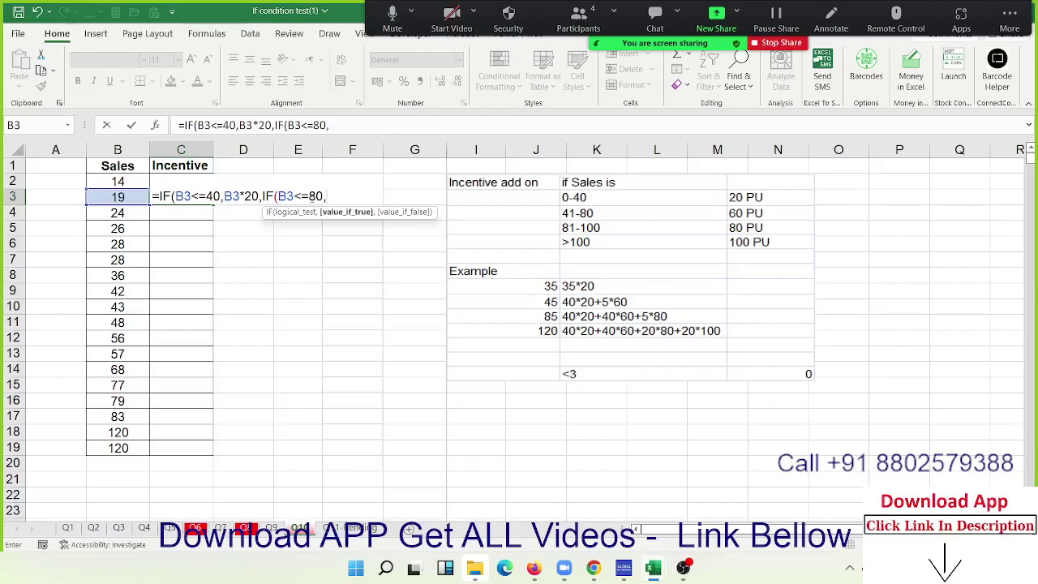
{"action": "type", "text": "40*"}
{"action": "type", "text": "20"}
{"action": "type", "text": "+"}
{"action": "type", "text": "("}
{"action": "left_click", "coordinate": [129, 195]}
{"action": "type", "text": "-"}
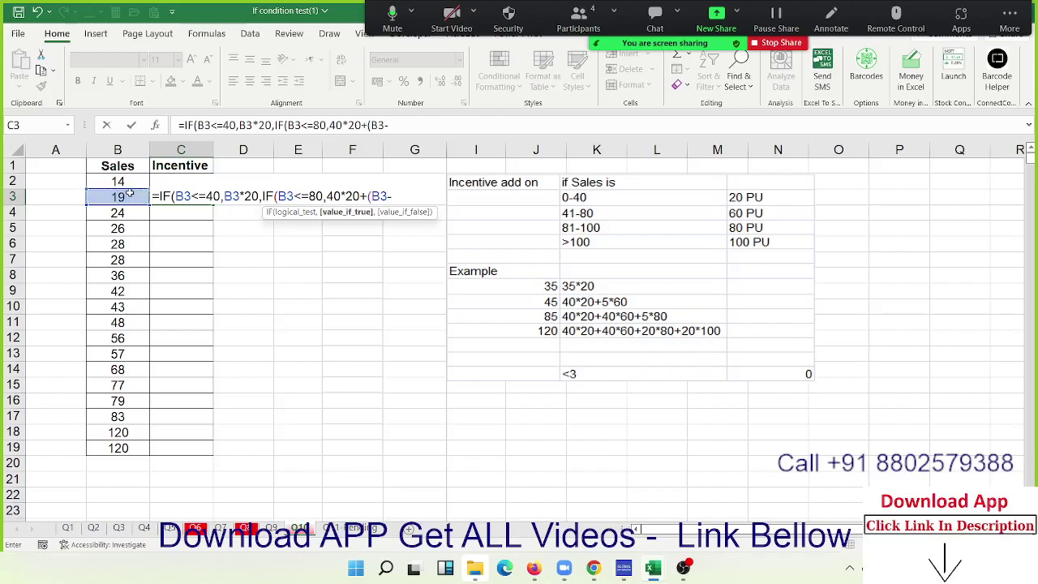
{"action": "type", "text": "40)"}
{"action": "type", "text": "*"}
{"action": "type", "text": "60"}
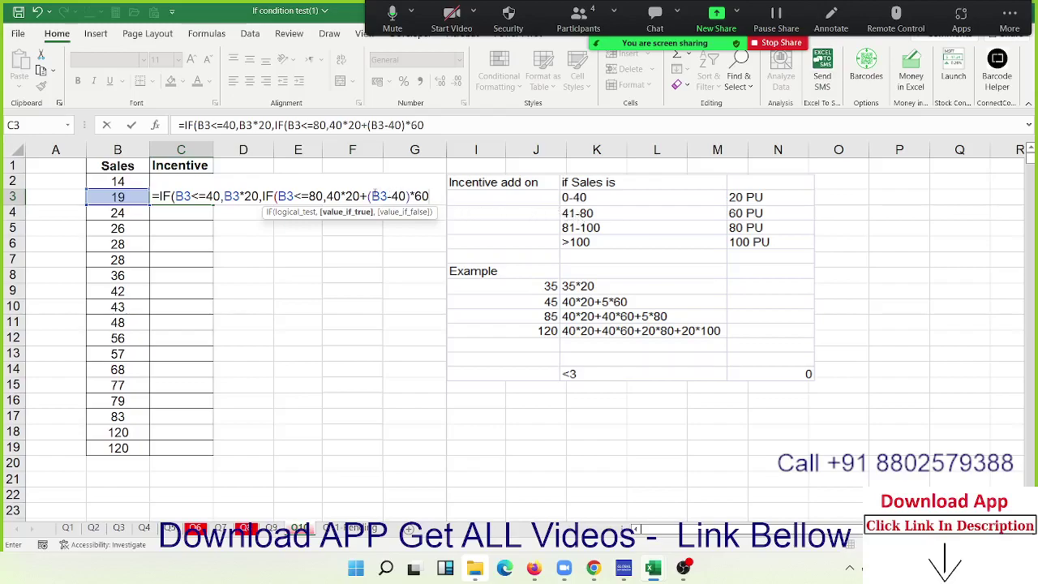
{"action": "left_click_drag", "start_coordinate": [372, 195], "coordinate": [410, 195]}
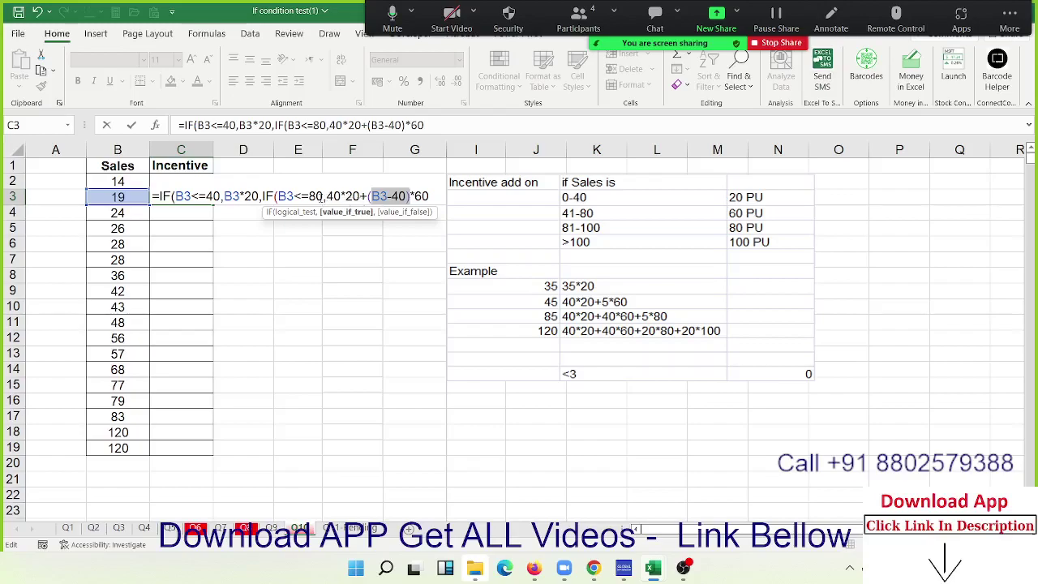
{"action": "left_click_drag", "start_coordinate": [325, 197], "coordinate": [359, 197]}
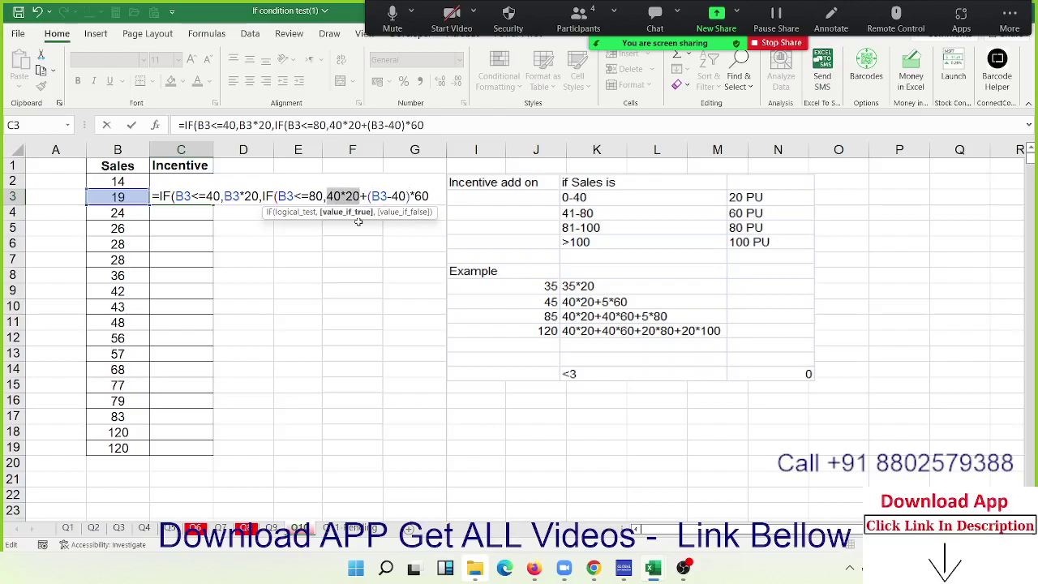
{"action": "type", "text": "80"}
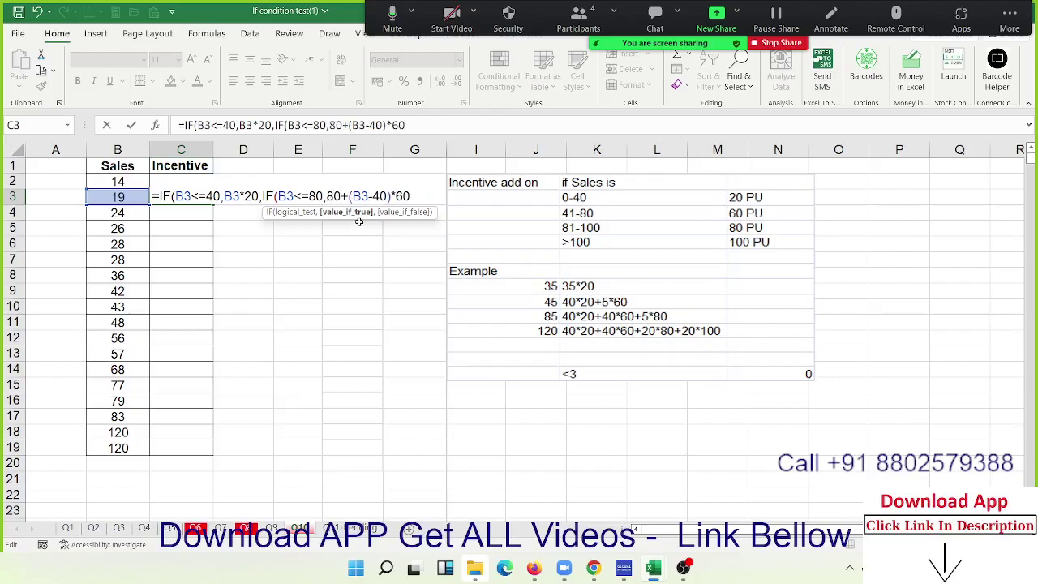
{"action": "type", "text": "0"}
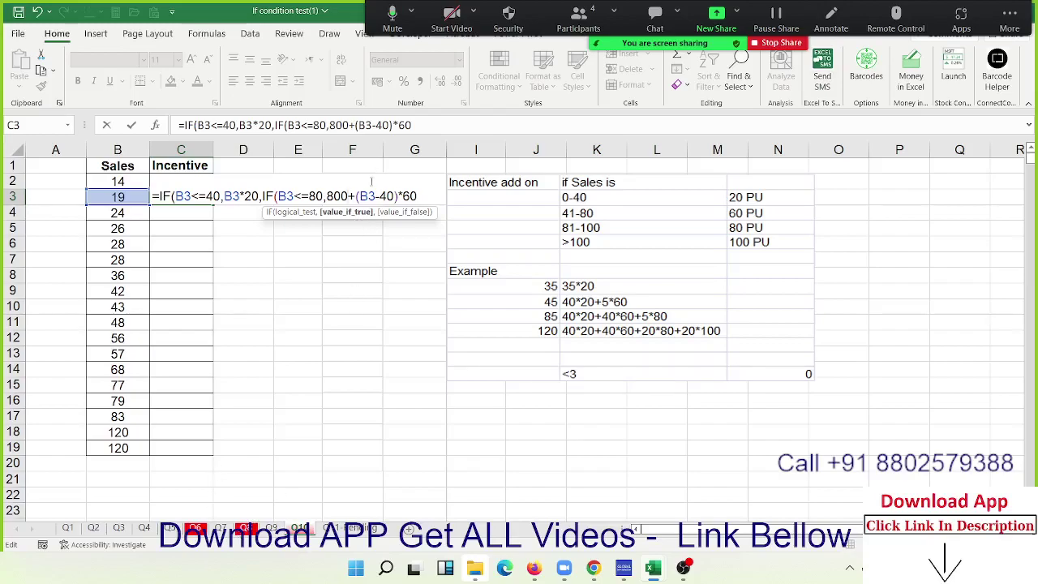
{"action": "left_click_drag", "start_coordinate": [360, 197], "coordinate": [395, 196]}
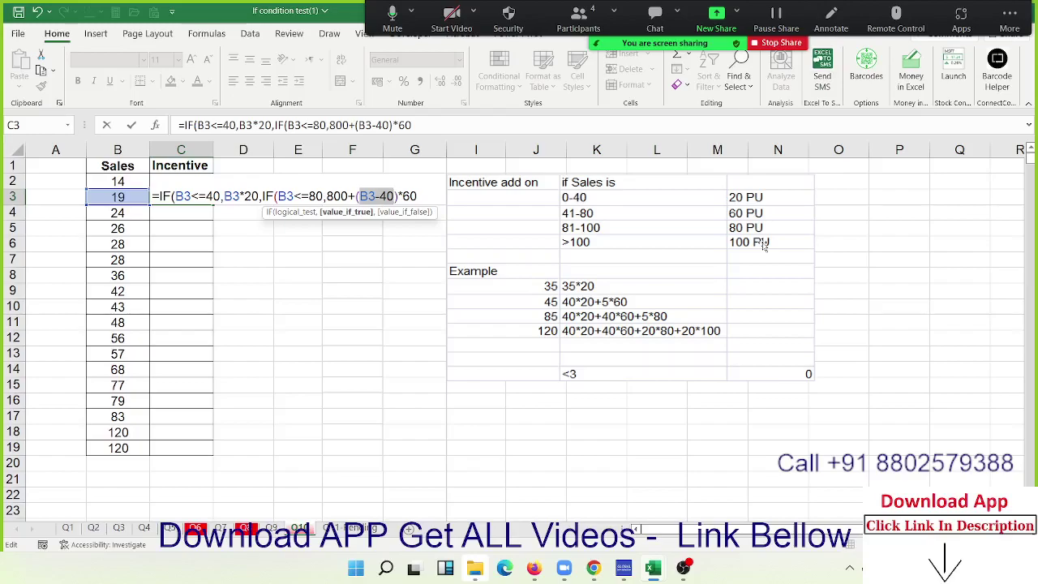
{"action": "key", "text": "ctrl+z"}
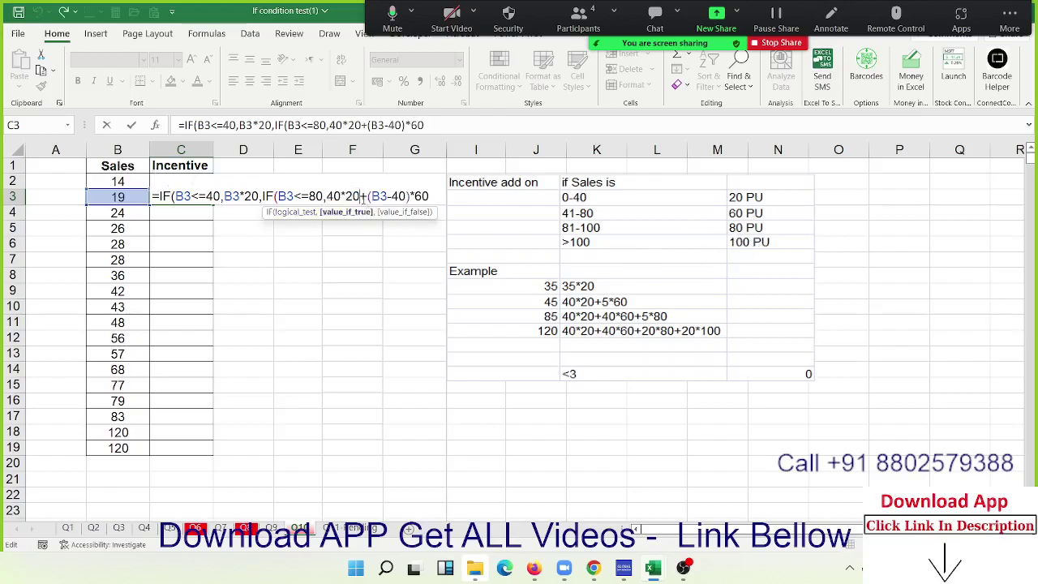
{"action": "key", "text": "Right"}
{"action": "key", "text": "BackSpace"}
{"action": "type", "text": "5"}
{"action": "key", "text": "BackSpace"}
{"action": "type", "text": "0"}
{"action": "left_click", "coordinate": [360, 197]}
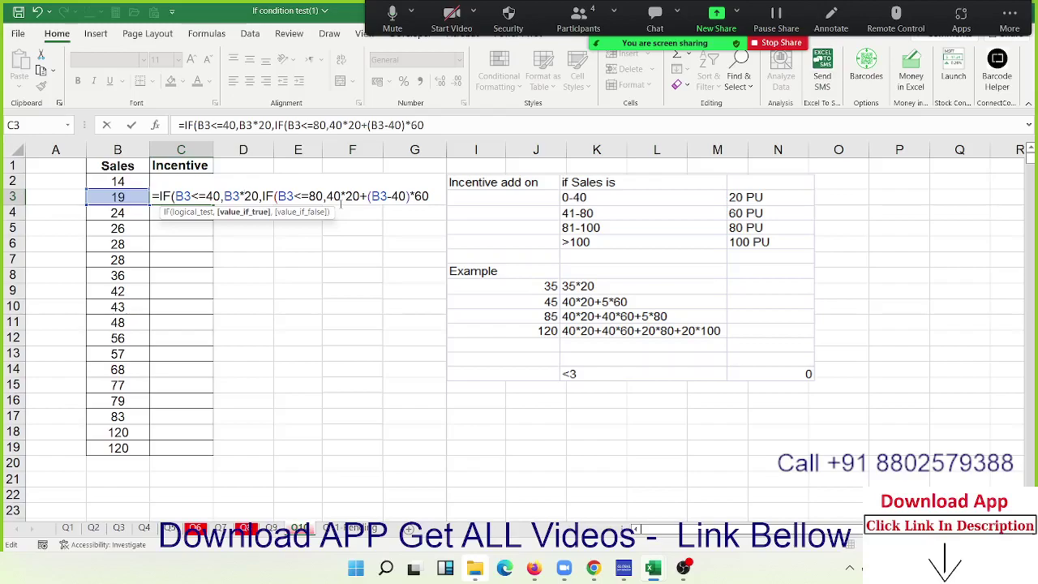
Step: Append the third tier IF(B3<=100,40*20+40*60+(B3-80)*80, to C3's formula
{"action": "left_click", "coordinate": [428, 197]}
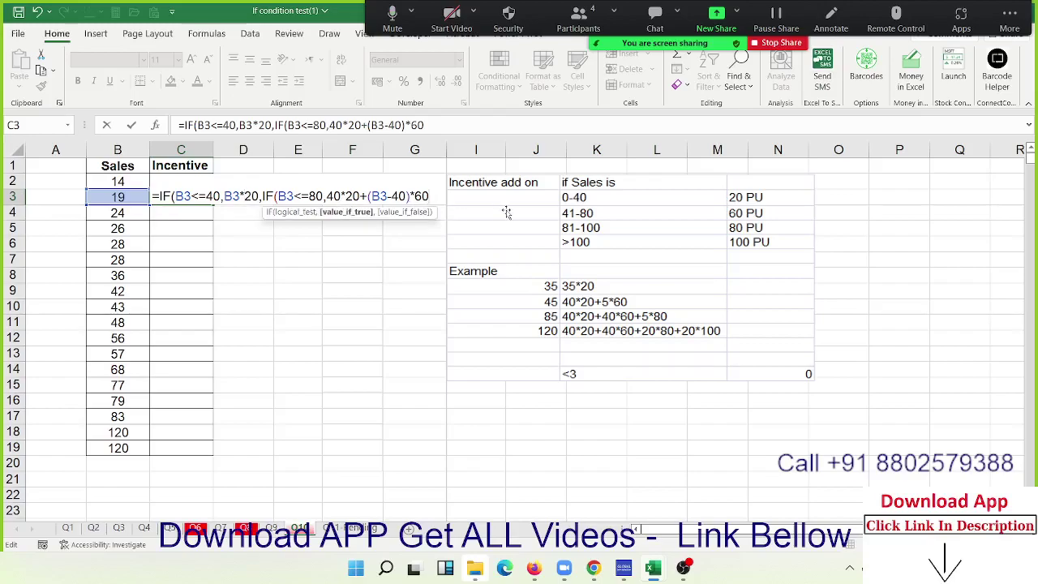
{"action": "type", "text": ","}
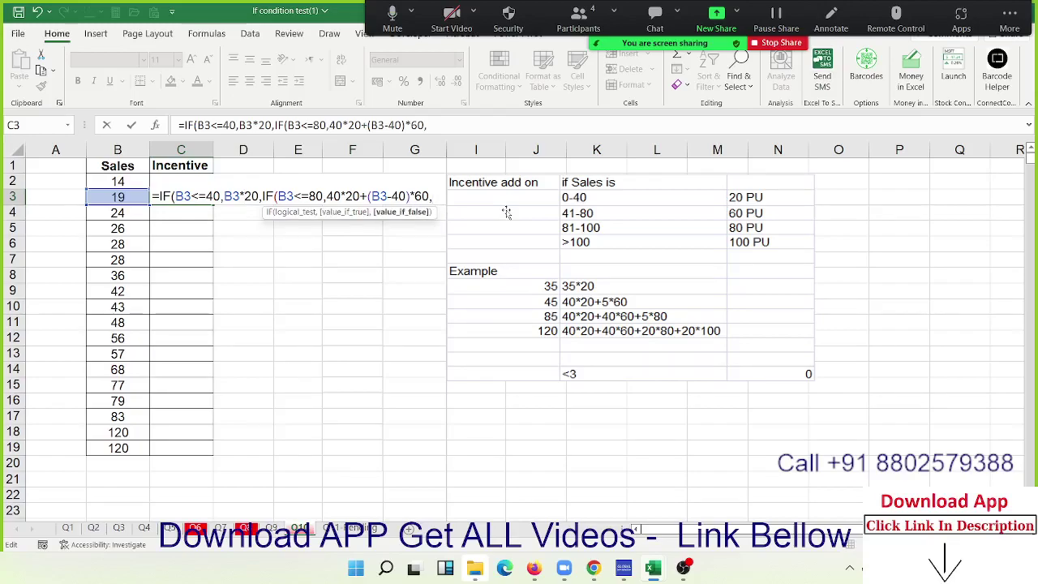
{"action": "type", "text": "IF("}
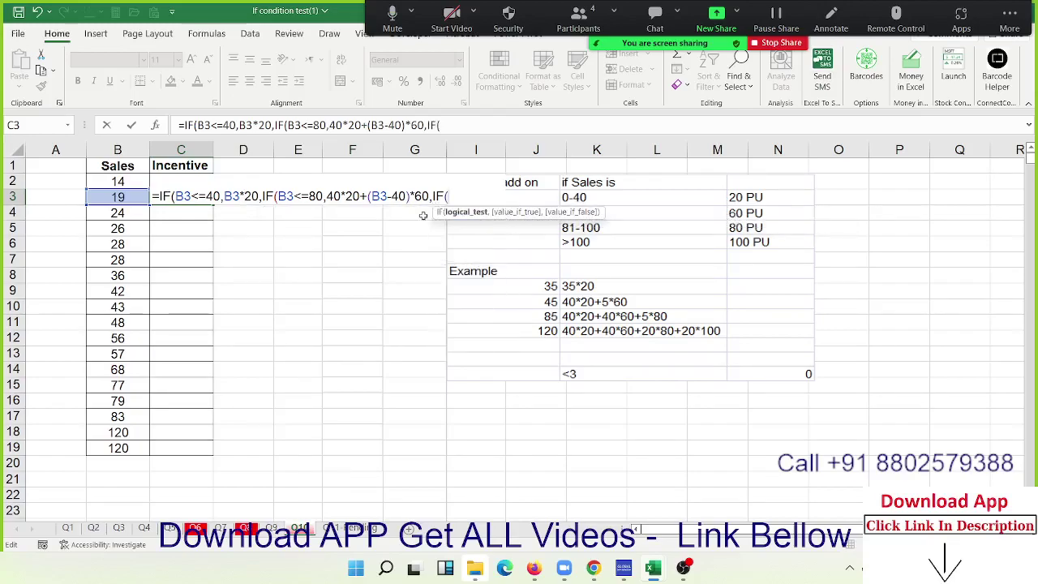
{"action": "left_click", "coordinate": [131, 196]}
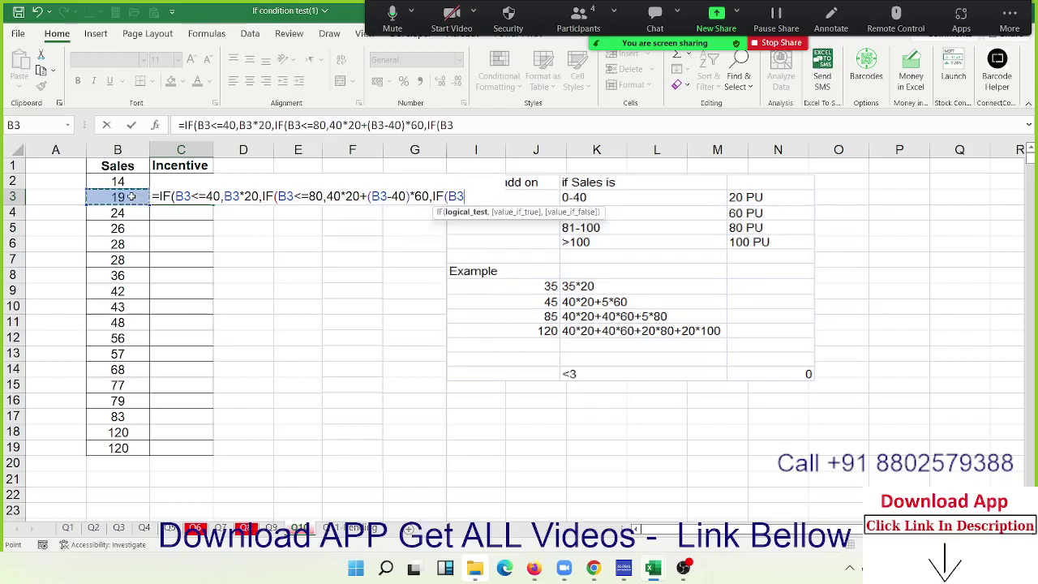
{"action": "type", "text": "<="}
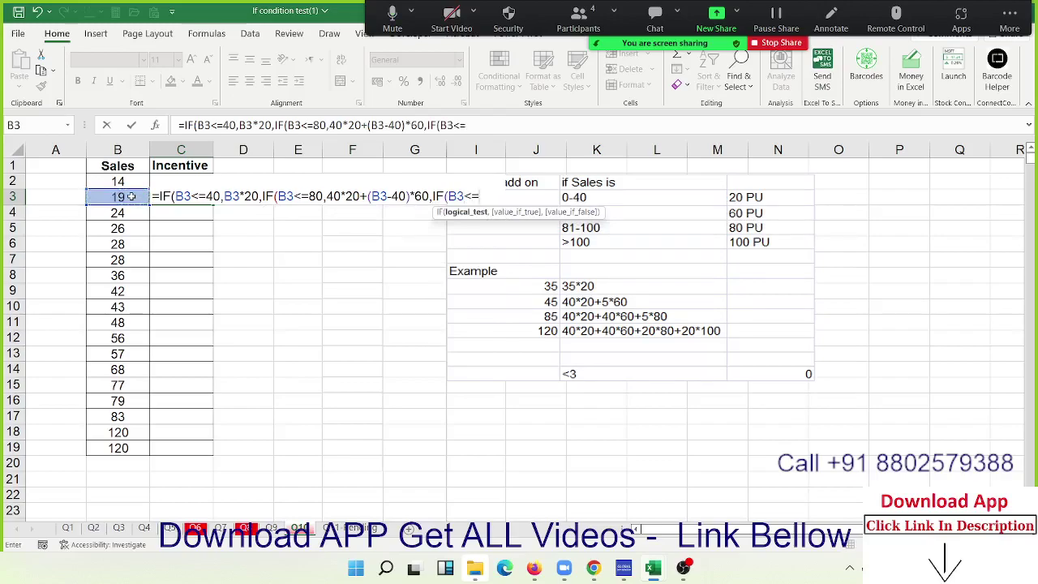
{"action": "type", "text": "100,"}
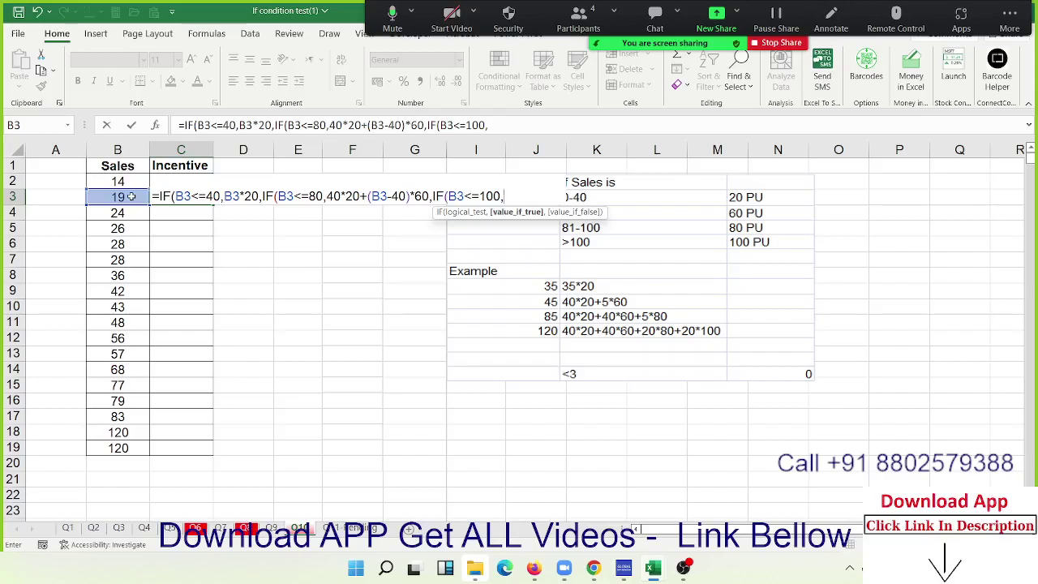
{"action": "type", "text": "40*"}
{"action": "type", "text": "20+"}
{"action": "type", "text": "4"}
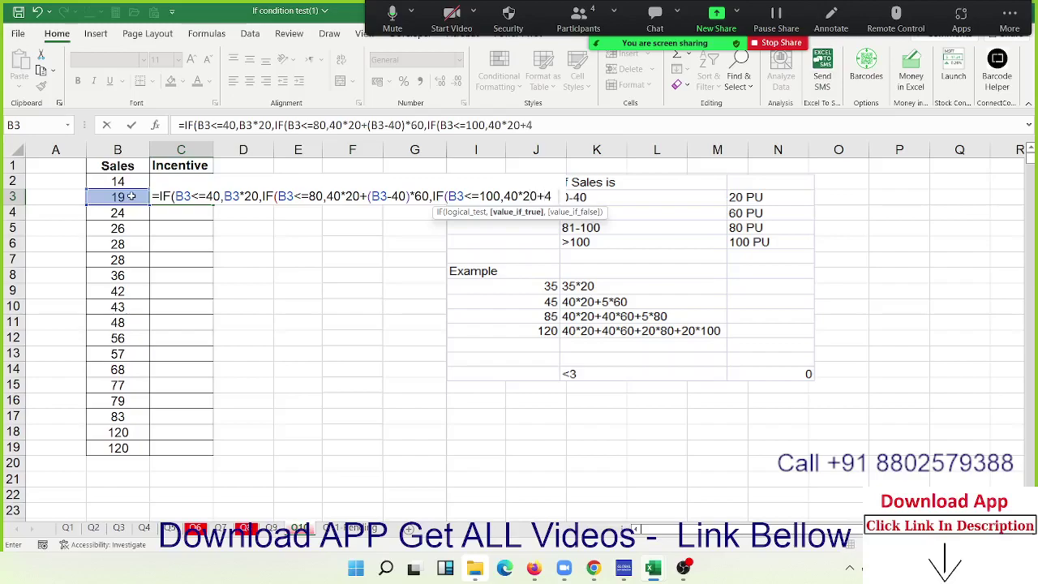
{"action": "type", "text": "0*60"}
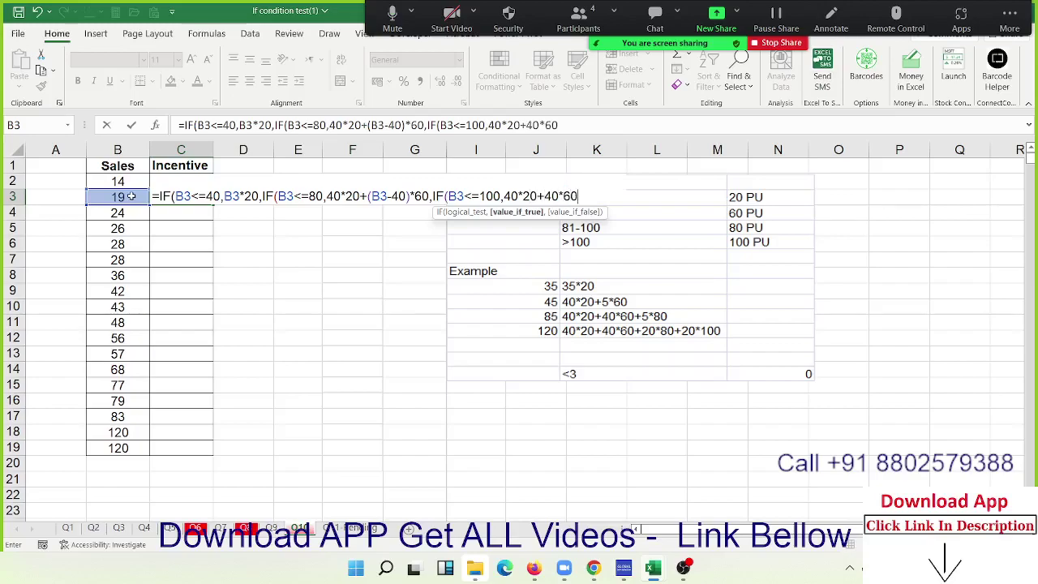
{"action": "type", "text": "+("}
{"action": "left_click", "coordinate": [118, 195]}
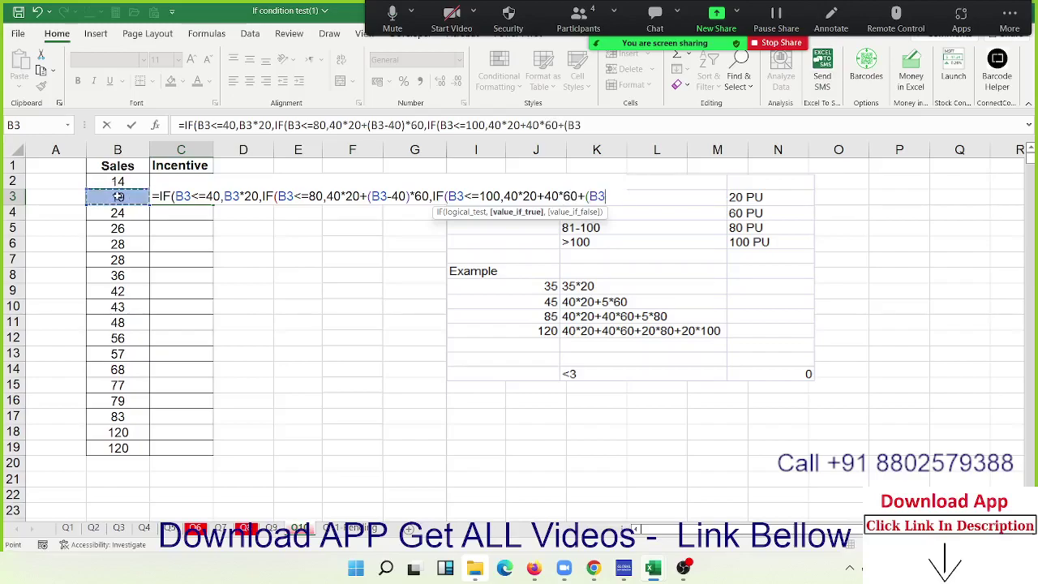
{"action": "type", "text": "-"}
{"action": "type", "text": "80"}
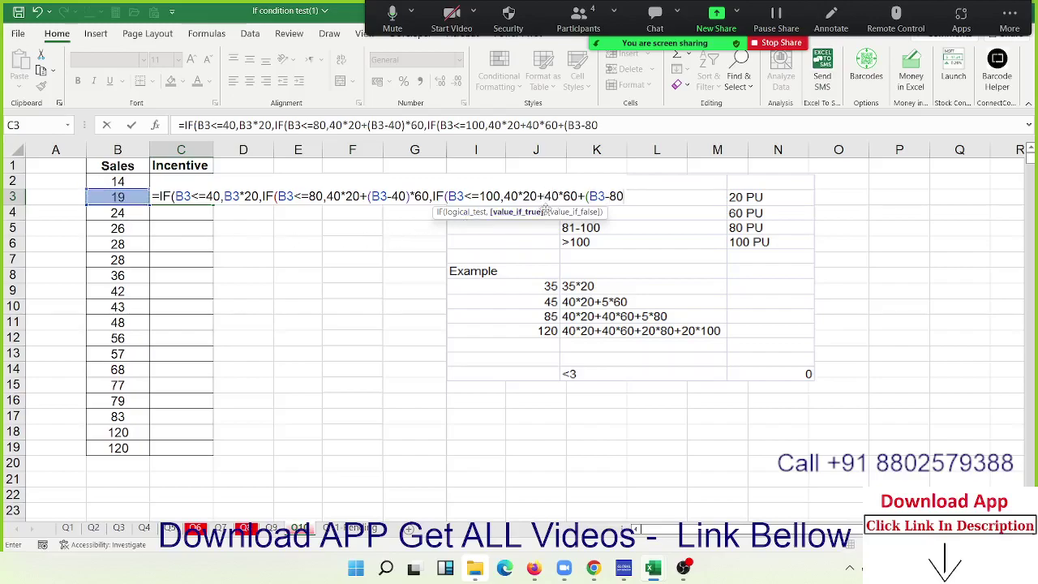
{"action": "type", "text": ")"}
{"action": "type", "text": "*/0"}
{"action": "key", "text": "BackSpace"}
{"action": "key", "text": "BackSpace"}
{"action": "type", "text": "80"}
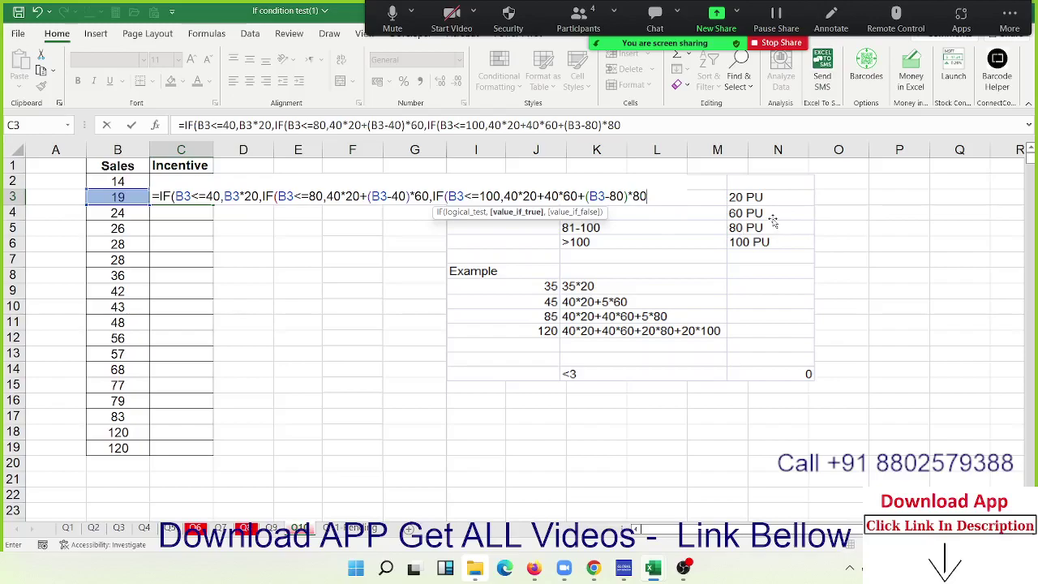
{"action": "type", "text": ","}
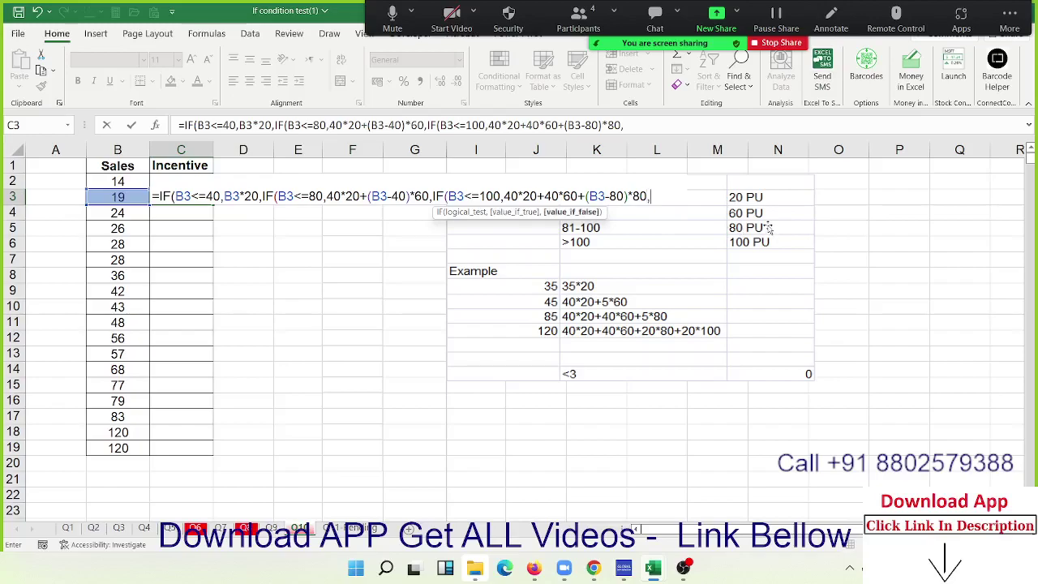
{"action": "type", "text": "IF("}
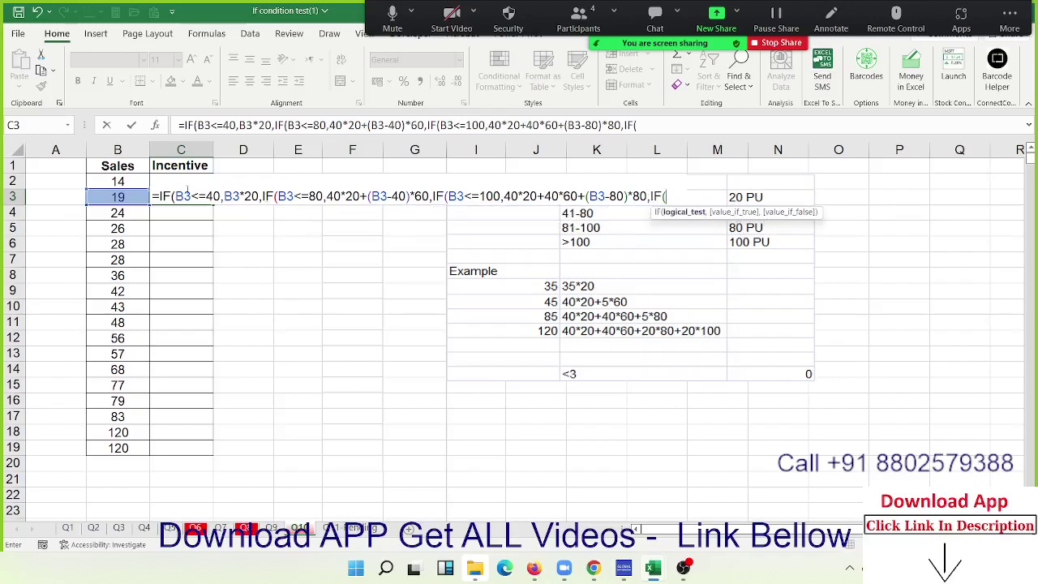
Step: Add the fourth tier IF(B3>100,40*20+40*60+20*80+(B3-100)*100
{"action": "left_click", "coordinate": [130, 195]}
{"action": "type", "text": ">"}
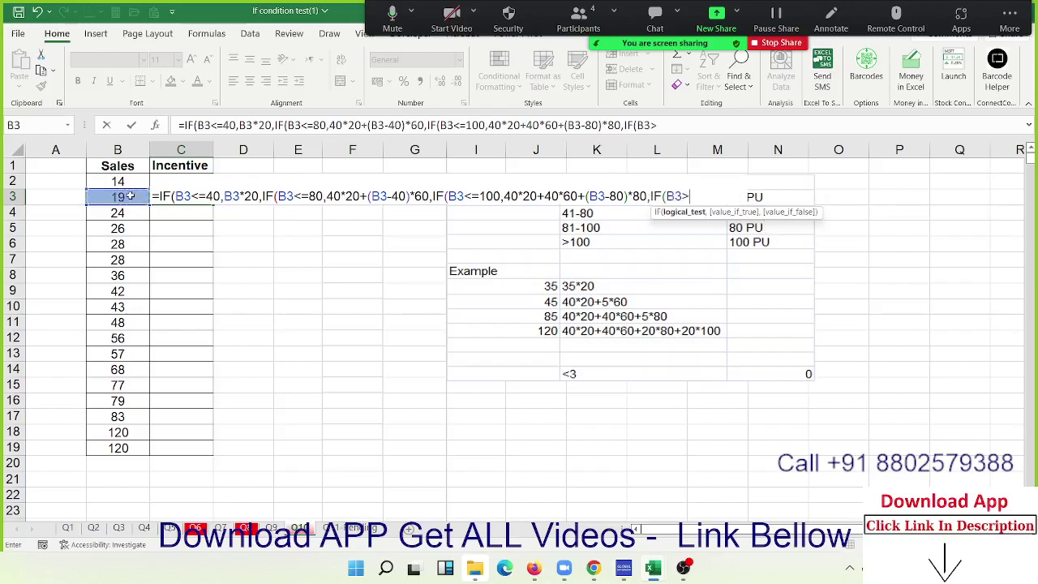
{"action": "type", "text": "100"}
{"action": "type", "text": ",40"}
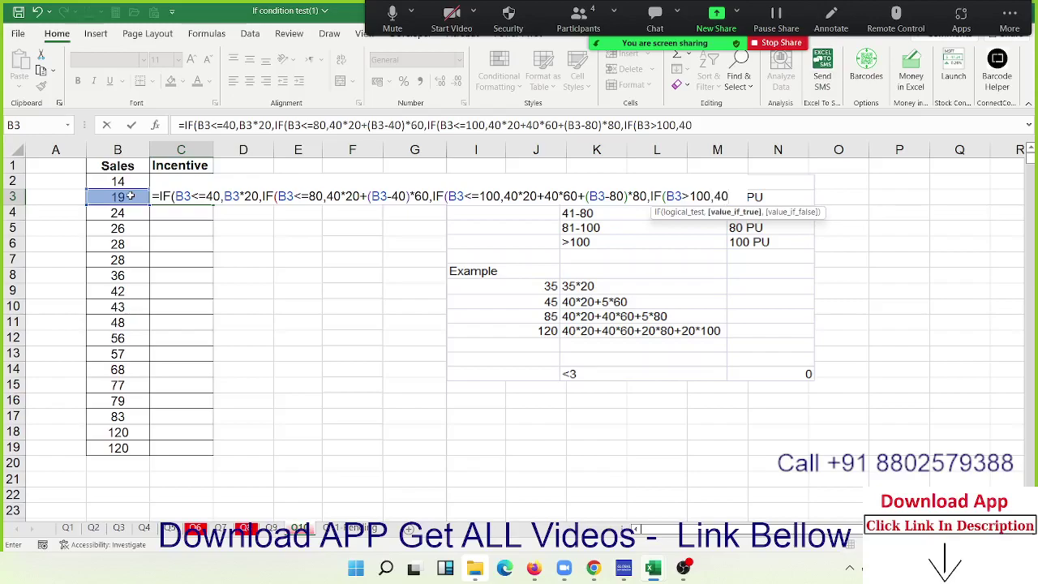
{"action": "type", "text": "*20+"}
{"action": "type", "text": "40*60+"}
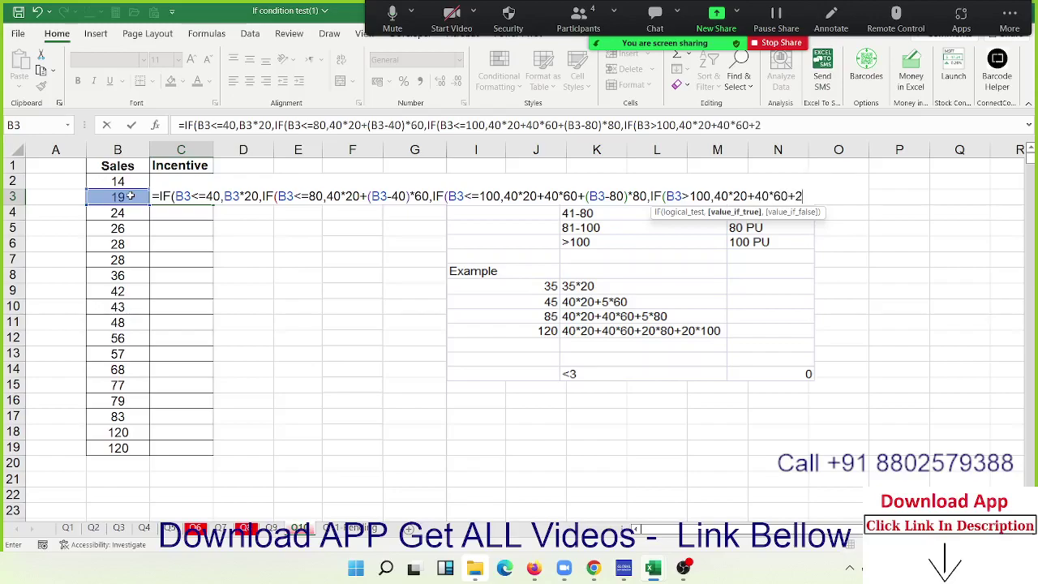
{"action": "type", "text": "20*80+"}
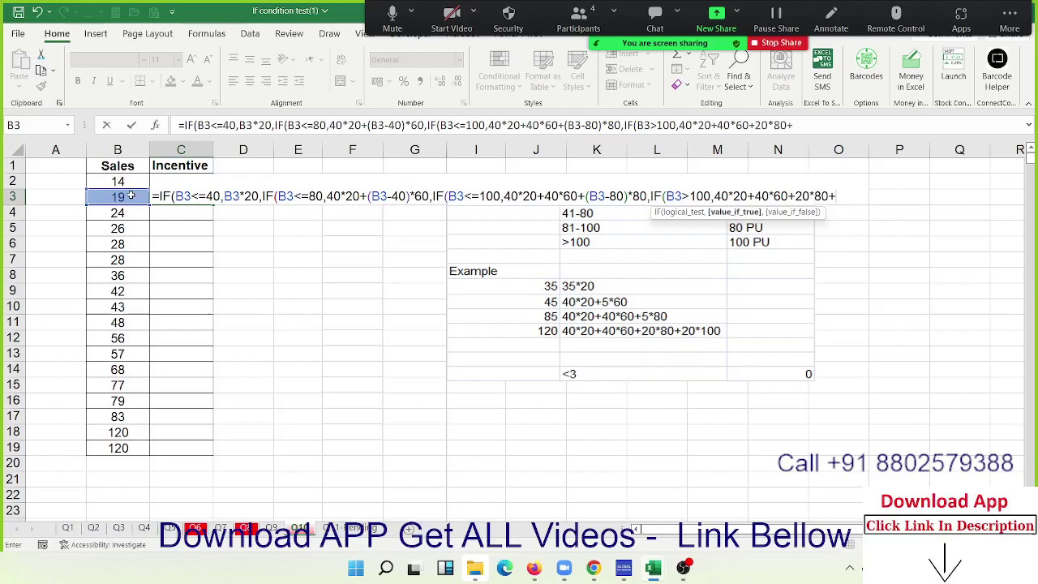
{"action": "type", "text": "("}
{"action": "left_click", "coordinate": [131, 194]}
{"action": "type", "text": "-"}
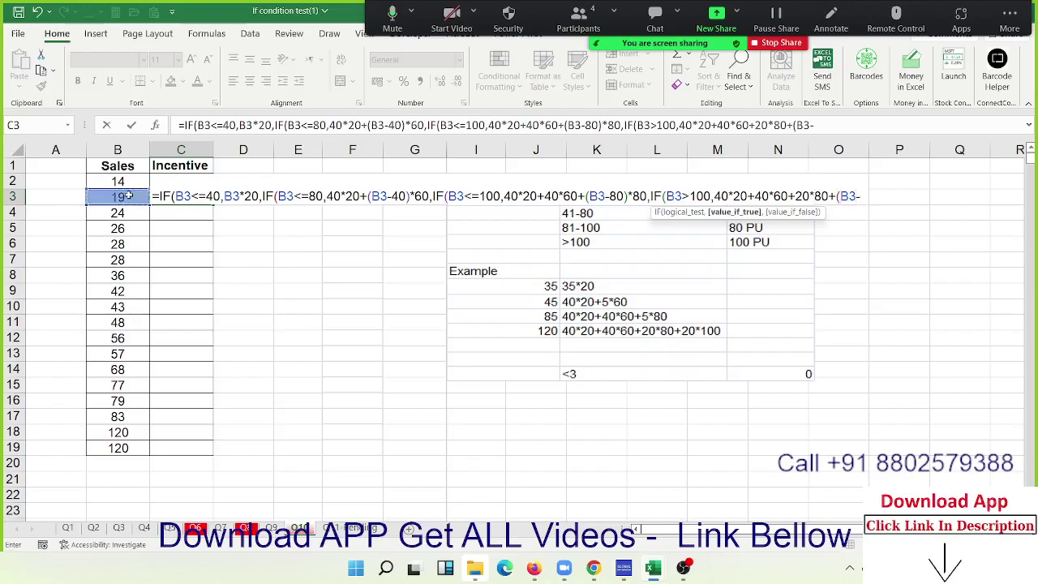
{"action": "type", "text": "100"}
{"action": "type", "text": ")*"}
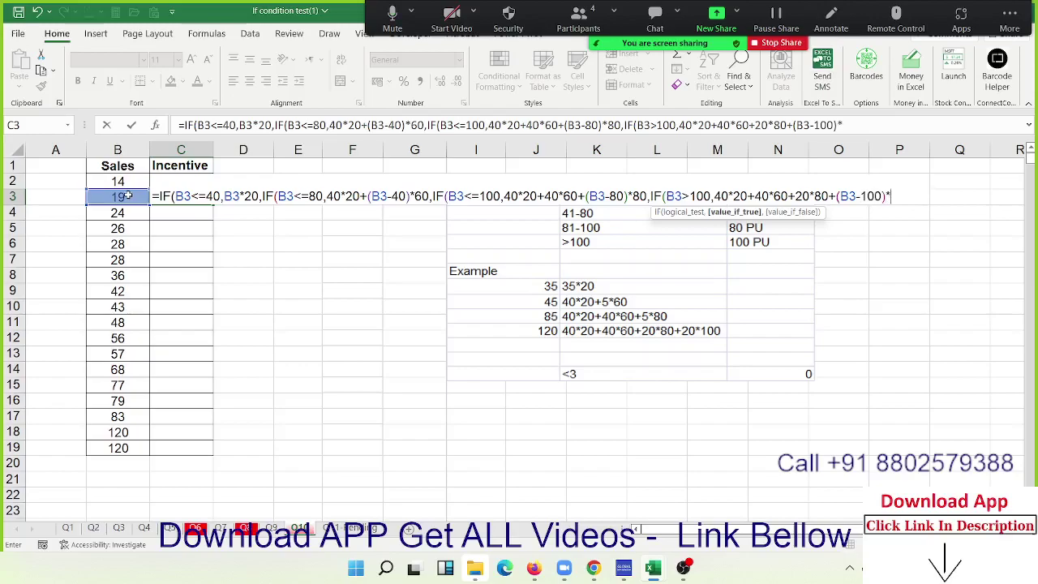
{"action": "type", "text": "10"}
{"action": "type", "text": "0"}
Step: Commit the four-tier incentive formula, fill it down to C19, and bring up C3's formula for review
{"action": "key", "text": "Return"}
{"action": "key", "text": "Return"}
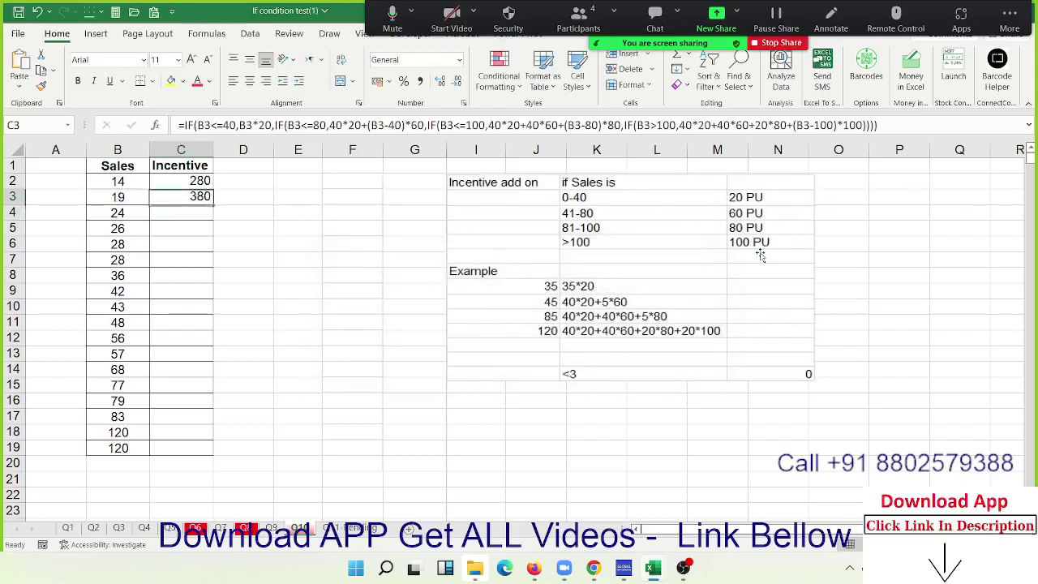
{"action": "double_click", "coordinate": [212, 202]}
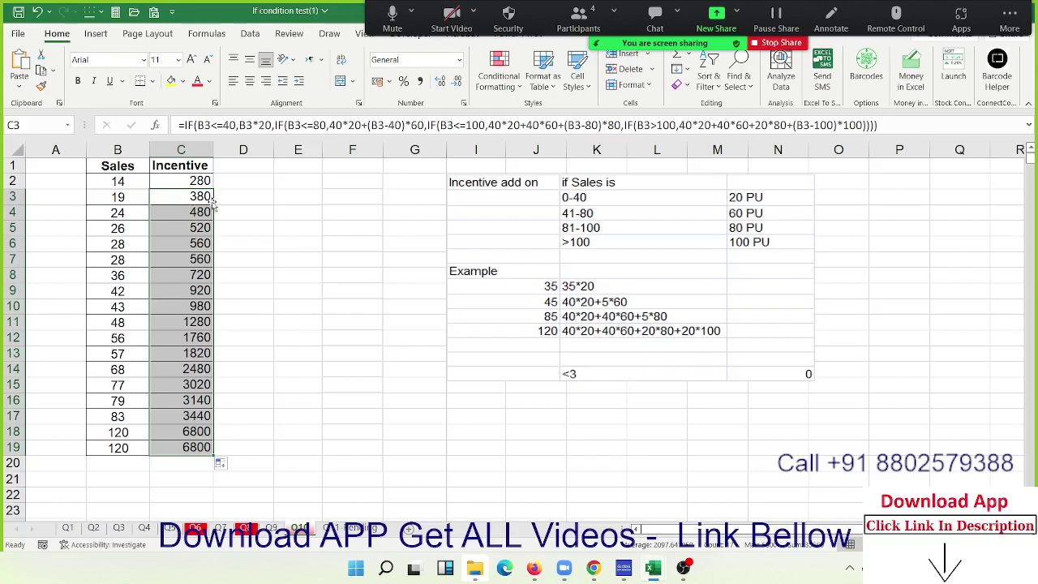
{"action": "left_click", "coordinate": [653, 124]}
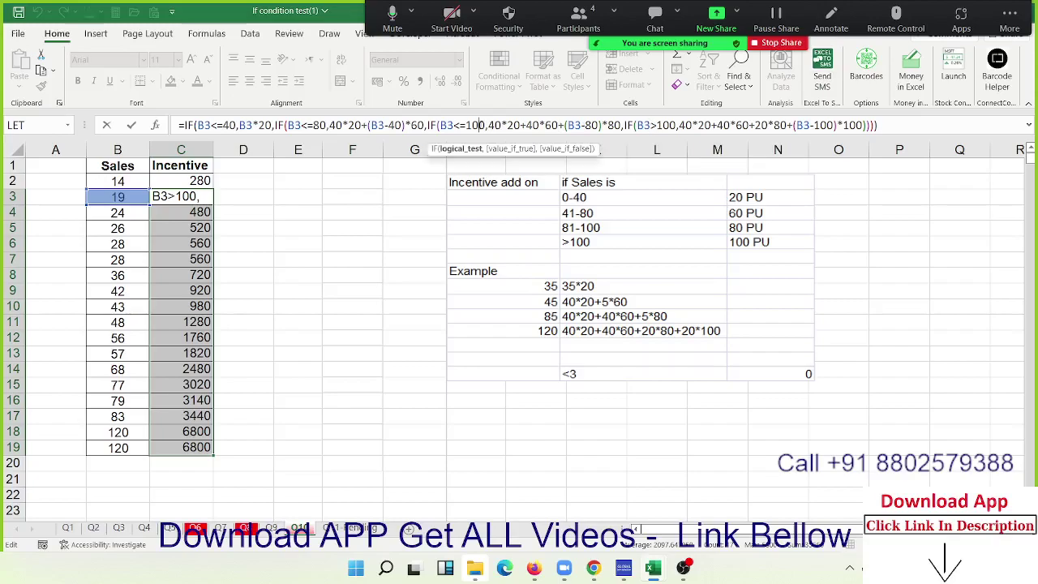
Step: Correct the last condition in C3's formula to B3>100, commit it, and check the 380 result
{"action": "double_click", "coordinate": [475, 124]}
{"action": "double_click", "coordinate": [642, 125]}
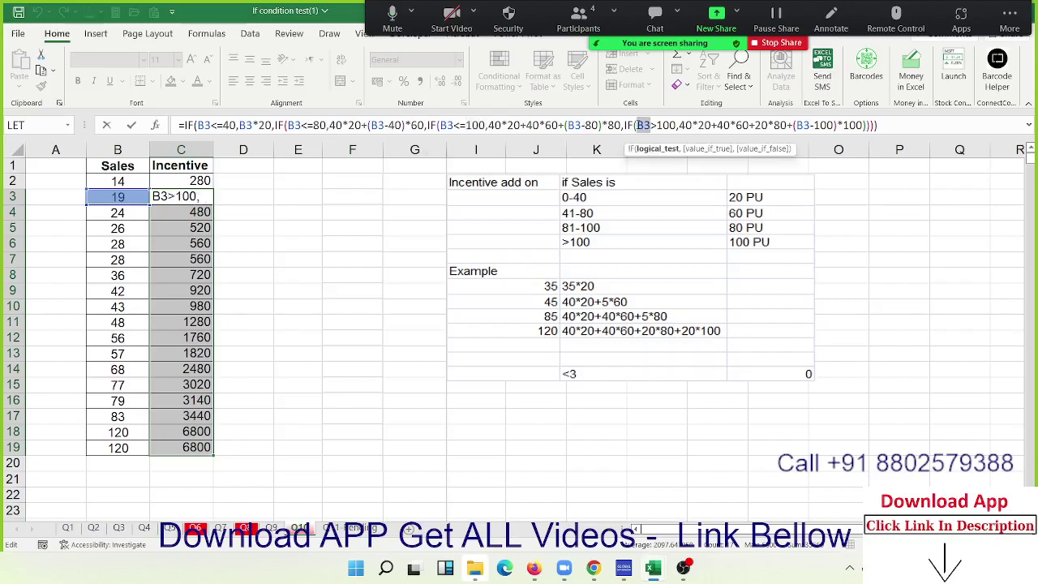
{"action": "double_click", "coordinate": [478, 125]}
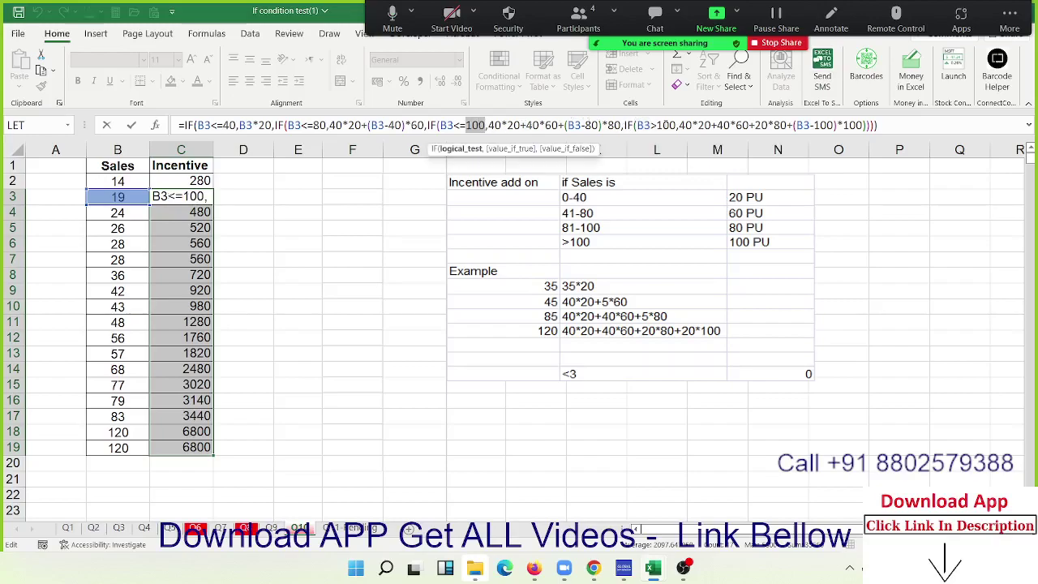
{"action": "left_click", "coordinate": [662, 124]}
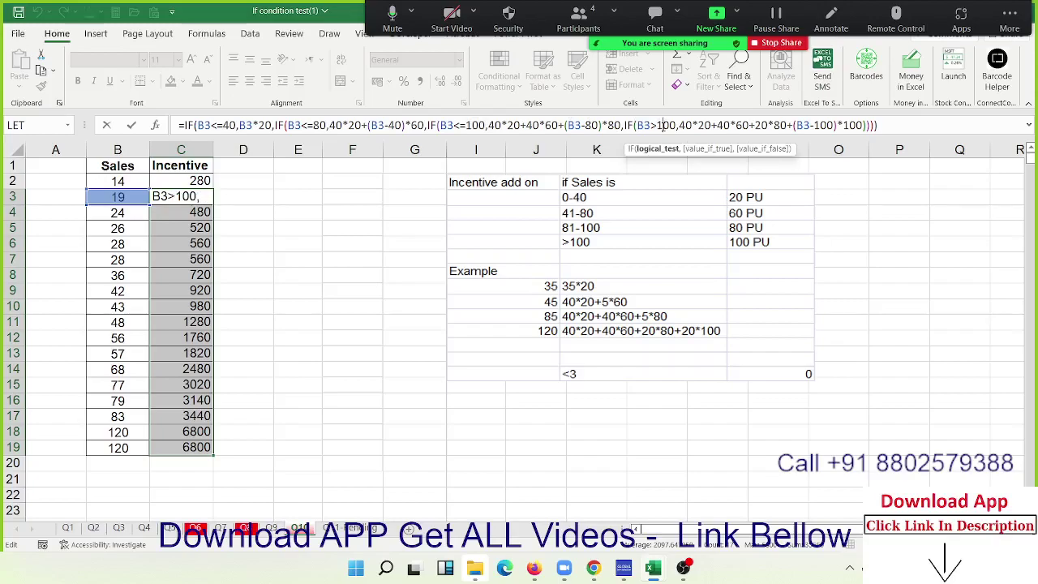
{"action": "key", "text": "Return"}
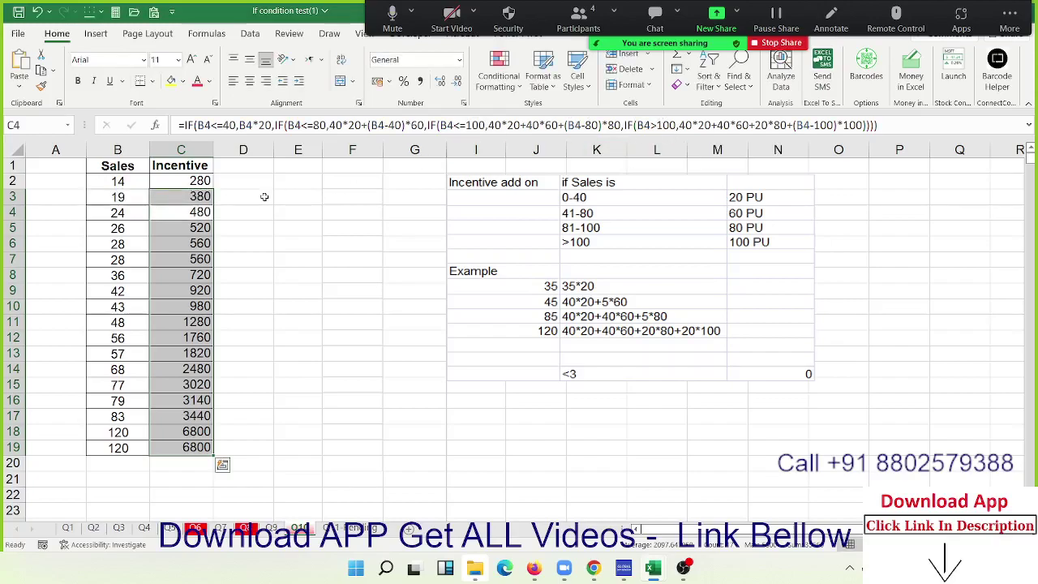
{"action": "left_click", "coordinate": [206, 196]}
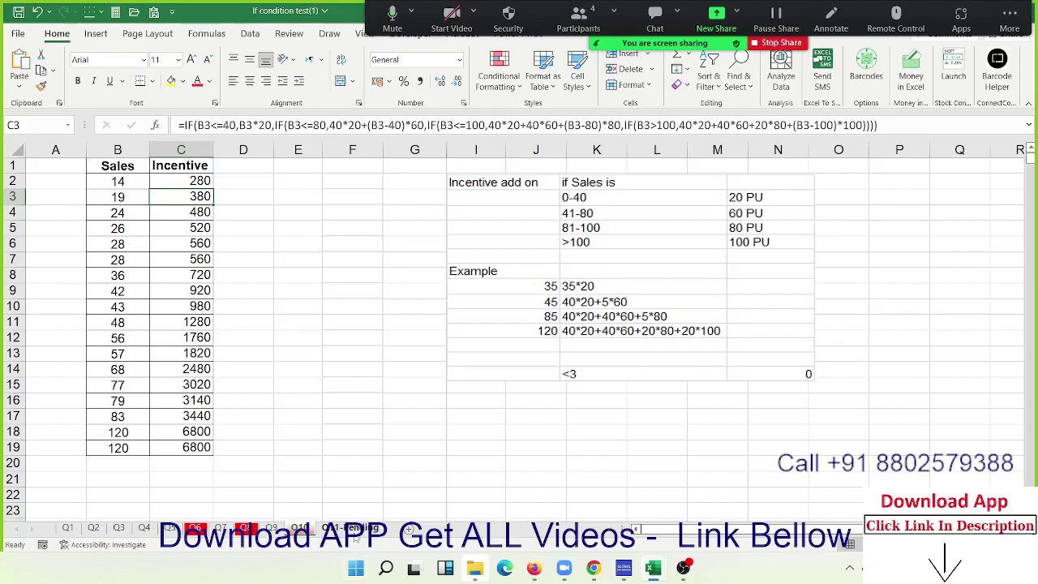
Step: Switch to the Q11-Pending sheet and review the Floor <=5 condition, MRP 2500000 and Booking 150000
{"action": "left_click", "coordinate": [355, 529]}
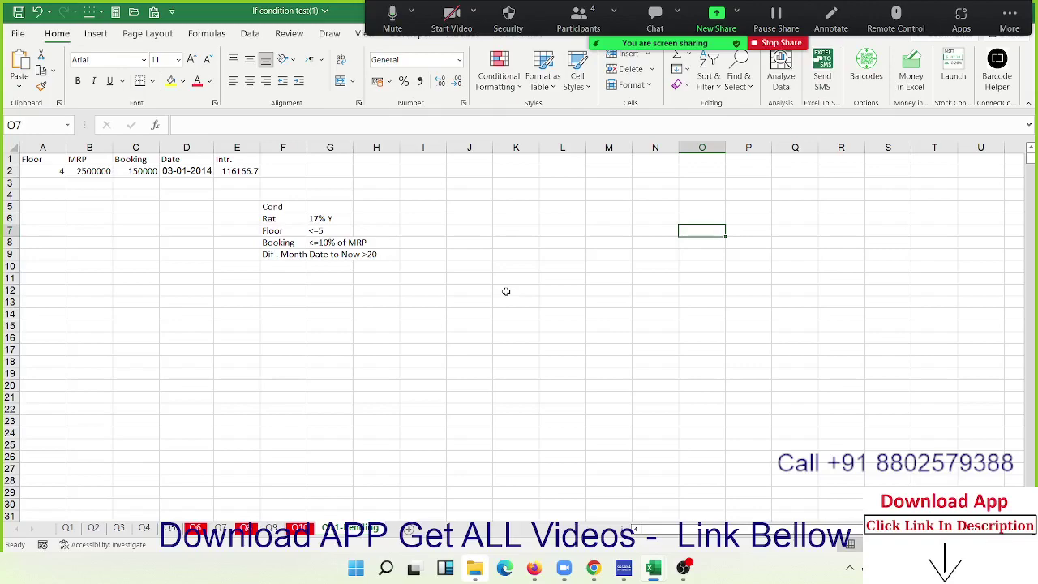
{"action": "scroll", "coordinate": [301, 317], "scroll_direction": "up", "scroll_amount": 3}
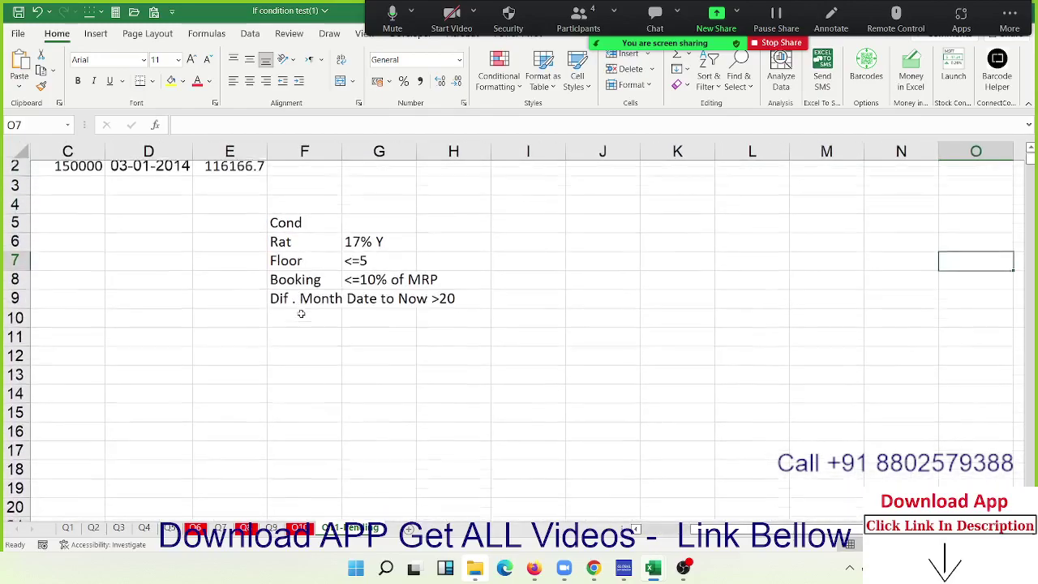
{"action": "scroll", "coordinate": [301, 316], "scroll_direction": "up", "scroll_amount": 1}
{"action": "scroll", "coordinate": [505, 511], "scroll_direction": "left", "scroll_amount": 2}
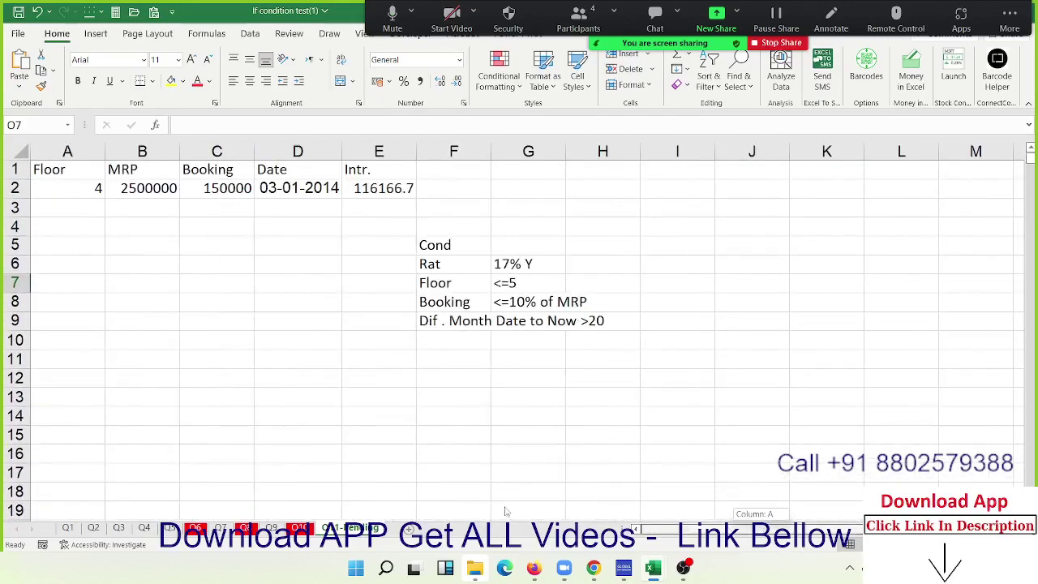
{"action": "scroll", "coordinate": [255, 322], "scroll_direction": "up", "scroll_amount": 1}
{"action": "scroll", "coordinate": [259, 318], "scroll_direction": "up", "scroll_amount": 1}
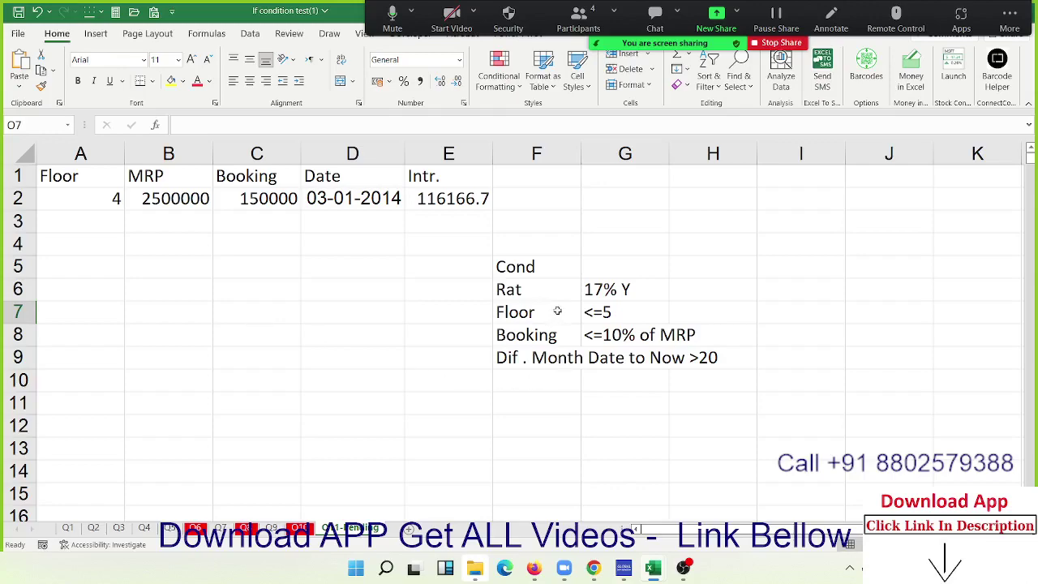
{"action": "left_click_drag", "start_coordinate": [557, 311], "coordinate": [604, 312]}
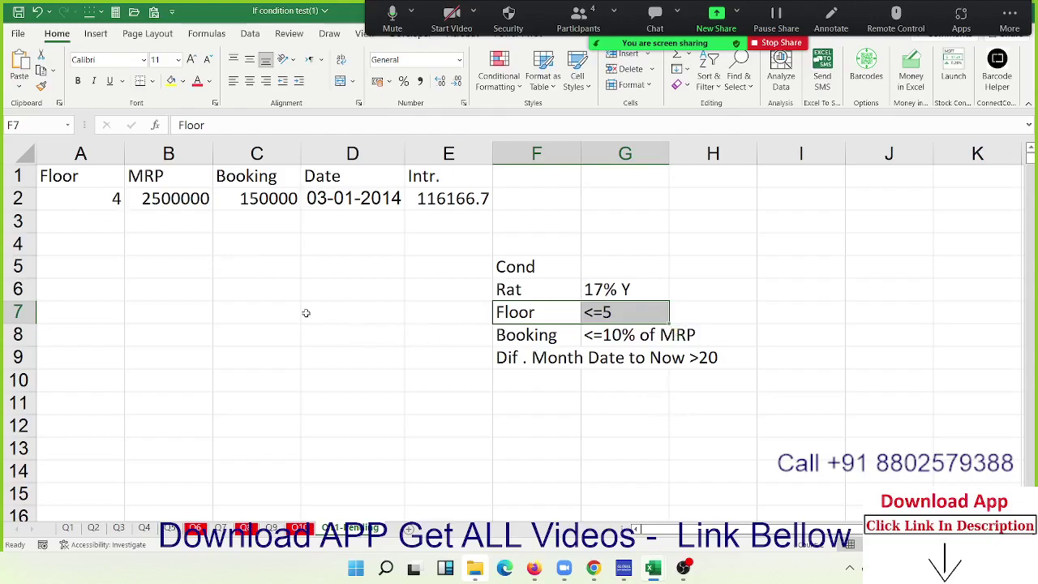
{"action": "left_click", "coordinate": [227, 281]}
{"action": "left_click_drag", "start_coordinate": [183, 198], "coordinate": [227, 199]}
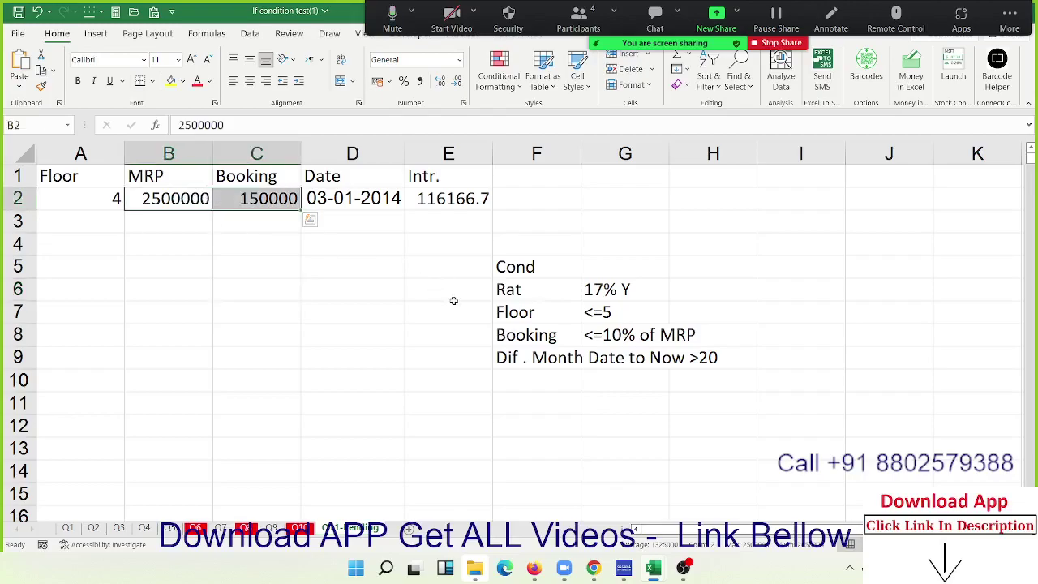
{"action": "left_click", "coordinate": [197, 199]}
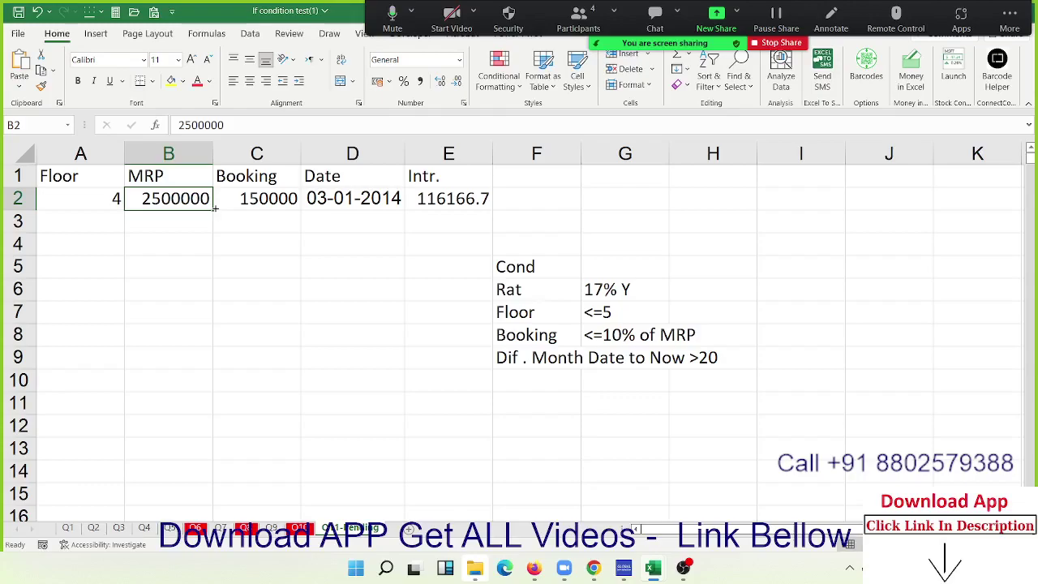
{"action": "left_click", "coordinate": [247, 203]}
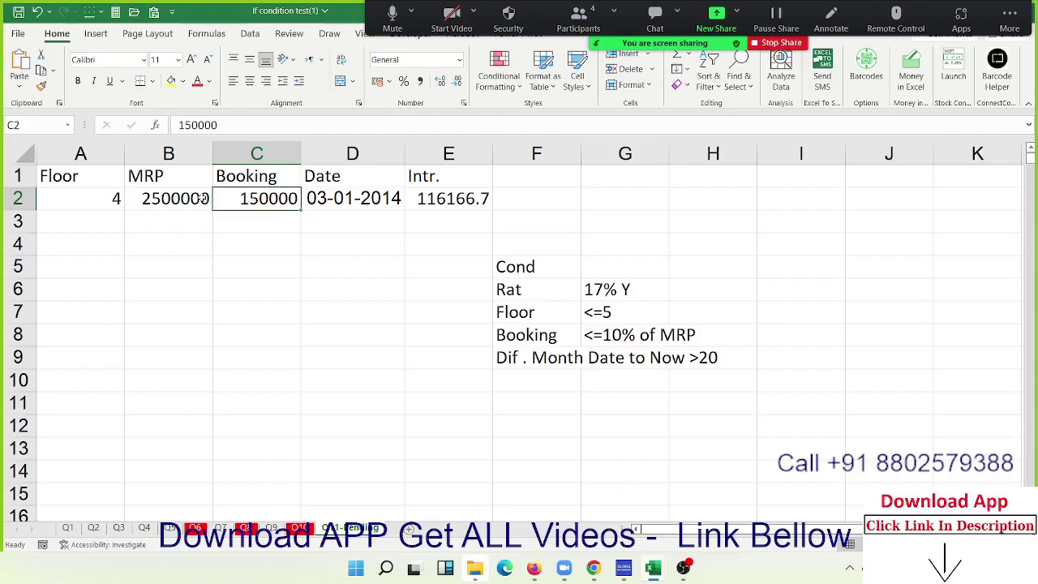
Step: Enter 100000 in B4 and the date 01-08-2022 in D3
{"action": "left_click", "coordinate": [193, 240]}
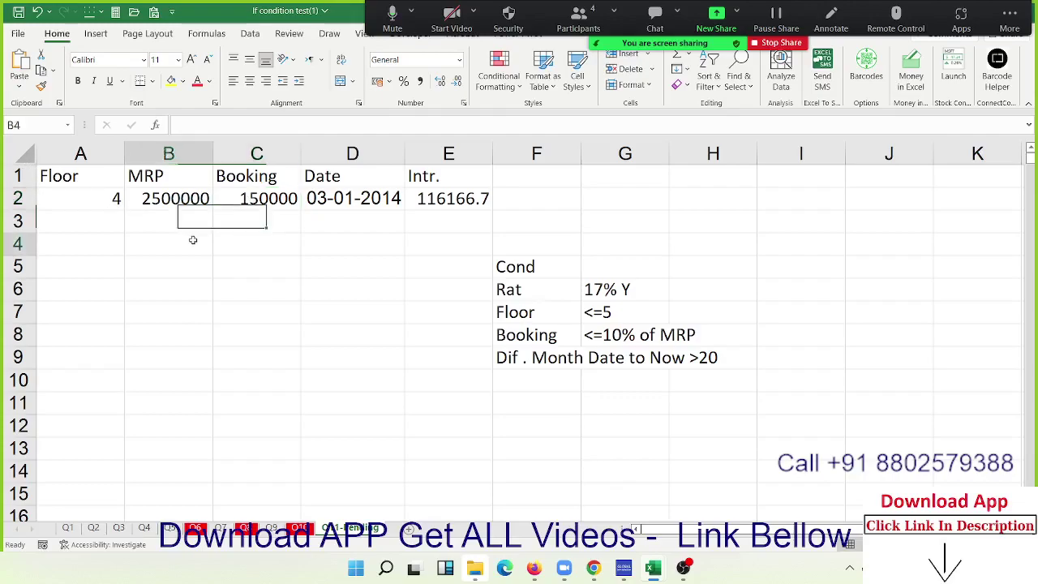
{"action": "type", "text": "1"}
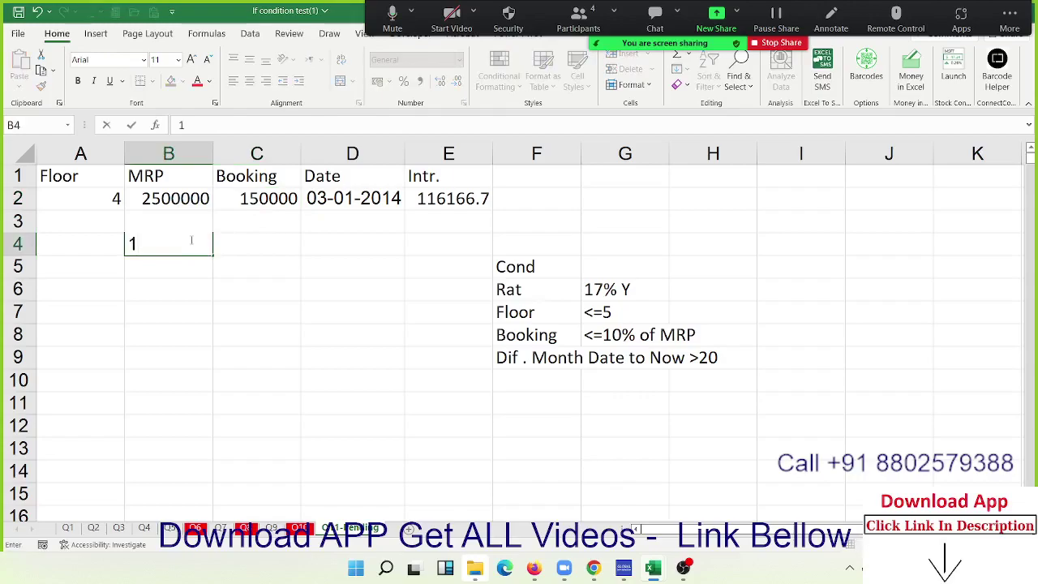
{"action": "type", "text": "00000"}
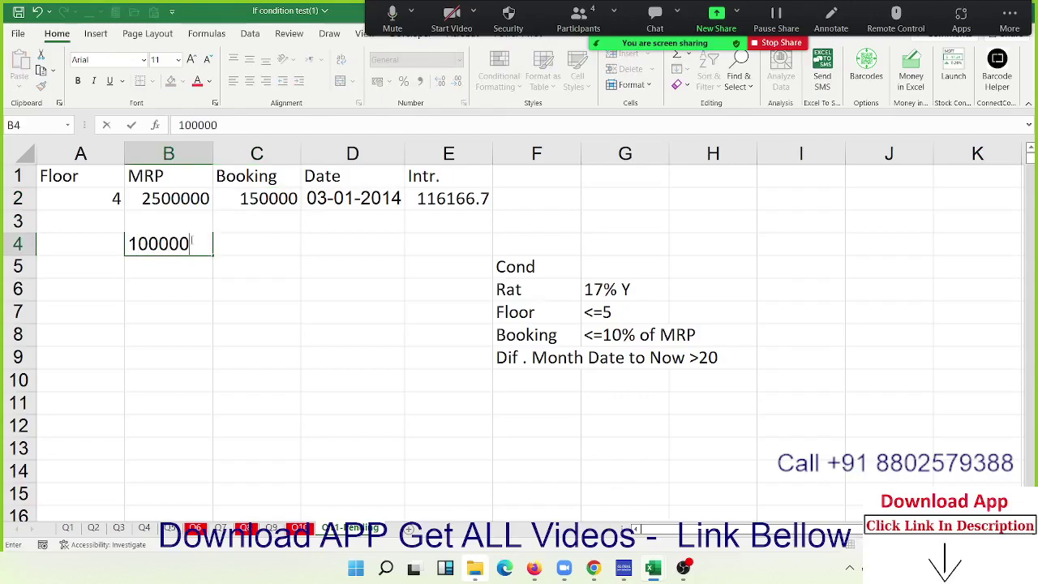
{"action": "key", "text": "Return"}
{"action": "key", "text": "Up"}
{"action": "key", "text": "Right"}
{"action": "key", "text": "Right"}
{"action": "key", "text": "Up"}
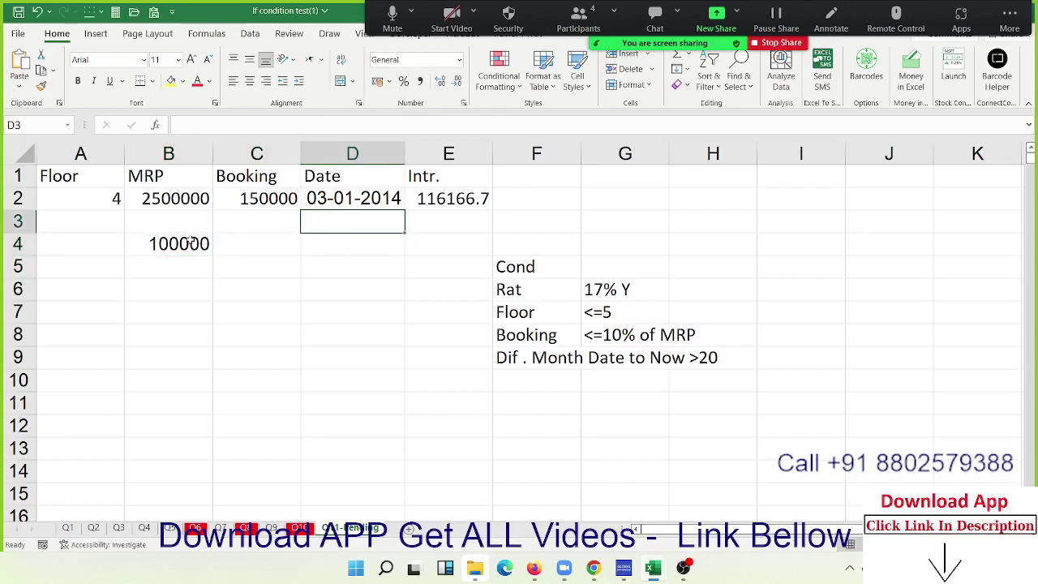
{"action": "key", "text": "Up"}
{"action": "key", "text": "Down"}
{"action": "type", "text": "01-08-2022"}
{"action": "key", "text": "Return"}
Step: Test =D3-D2 in D4 (3132 days) and =D4/30 in D5 (104.4 months)
{"action": "key", "text": "Up"}
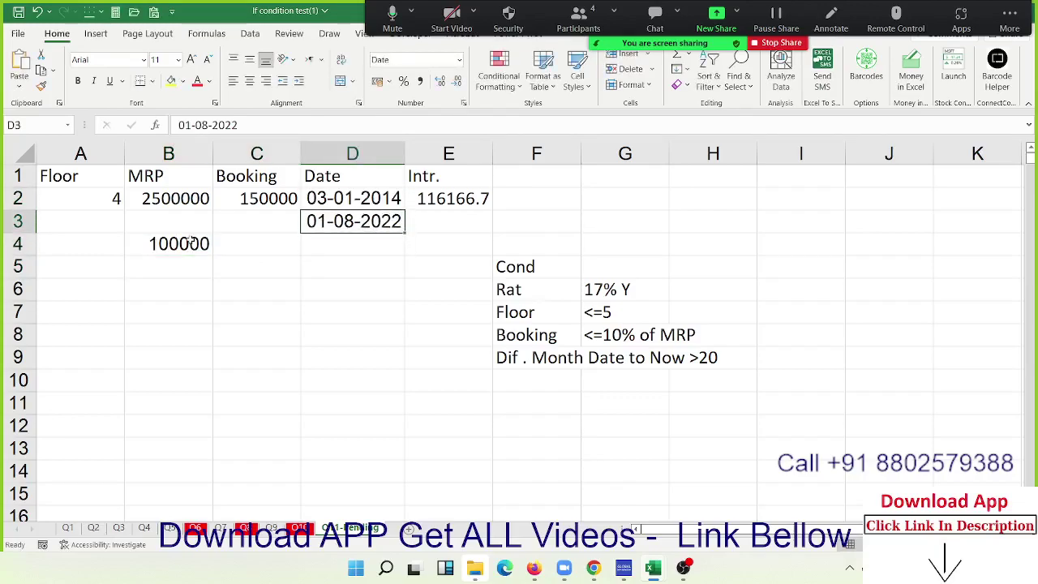
{"action": "key", "text": "Down"}
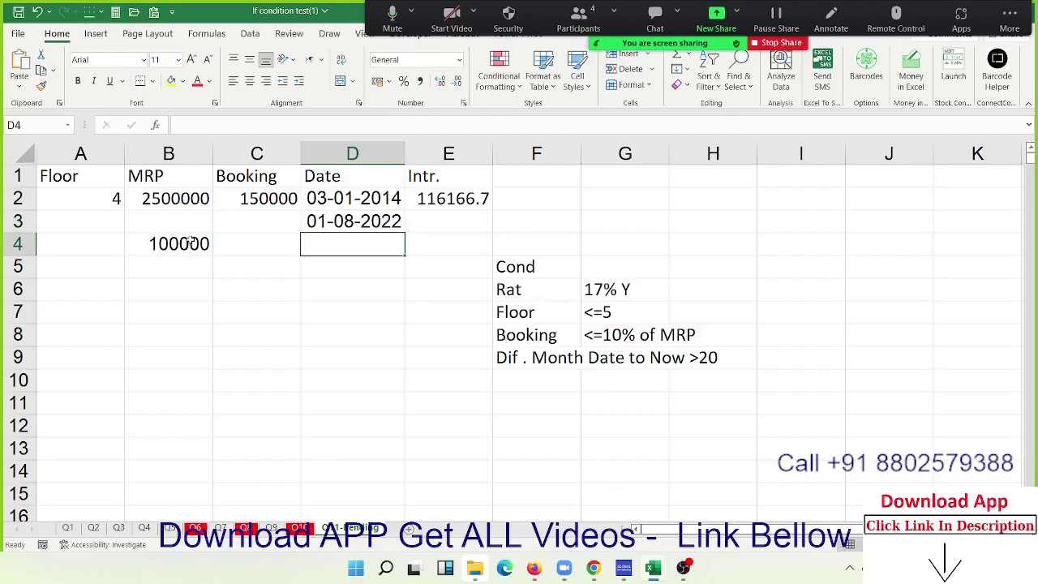
{"action": "type", "text": "="}
{"action": "key", "text": "Up"}
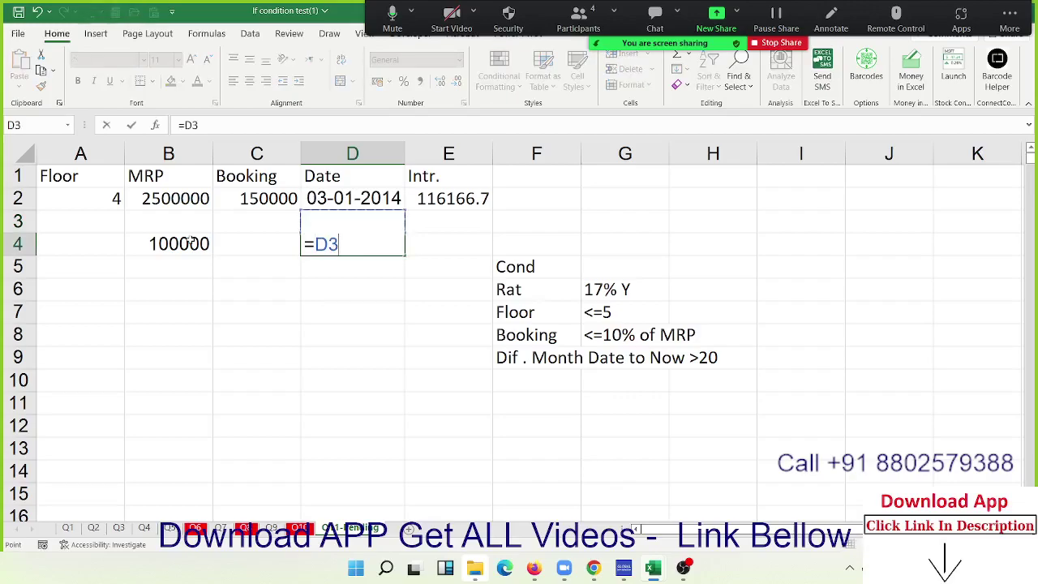
{"action": "type", "text": "-"}
{"action": "key", "text": "Up"}
{"action": "key", "text": "Return"}
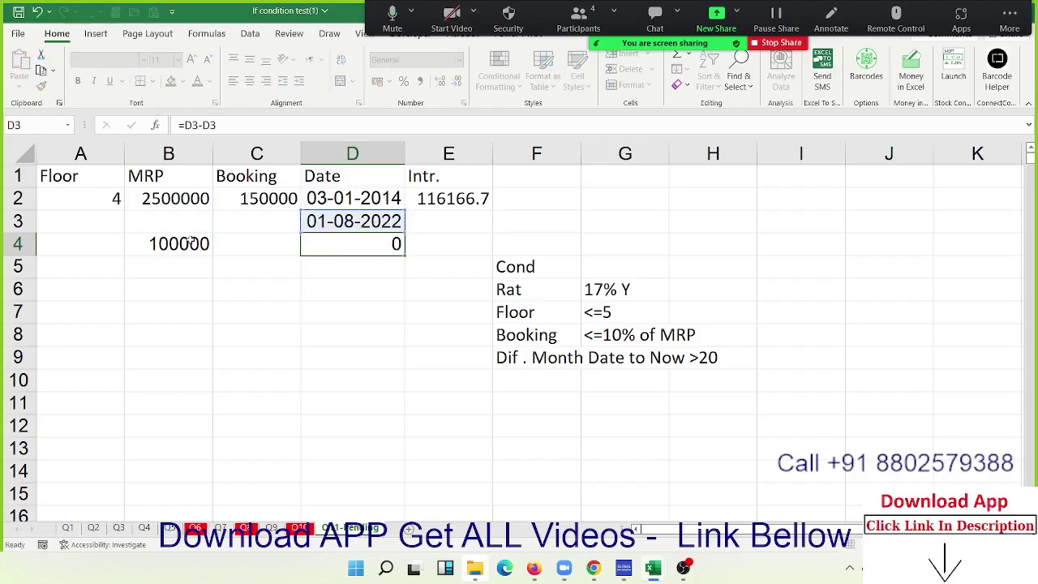
{"action": "key", "text": "Up"}
{"action": "type", "text": "="}
{"action": "key", "text": "Up"}
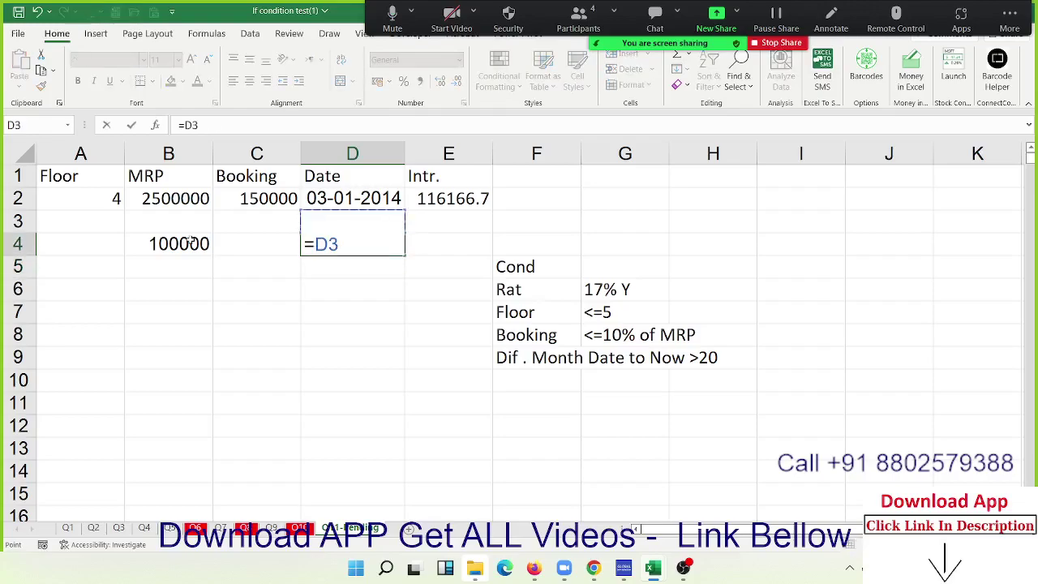
{"action": "type", "text": "-"}
{"action": "key", "text": "Up"}
{"action": "key", "text": "Up"}
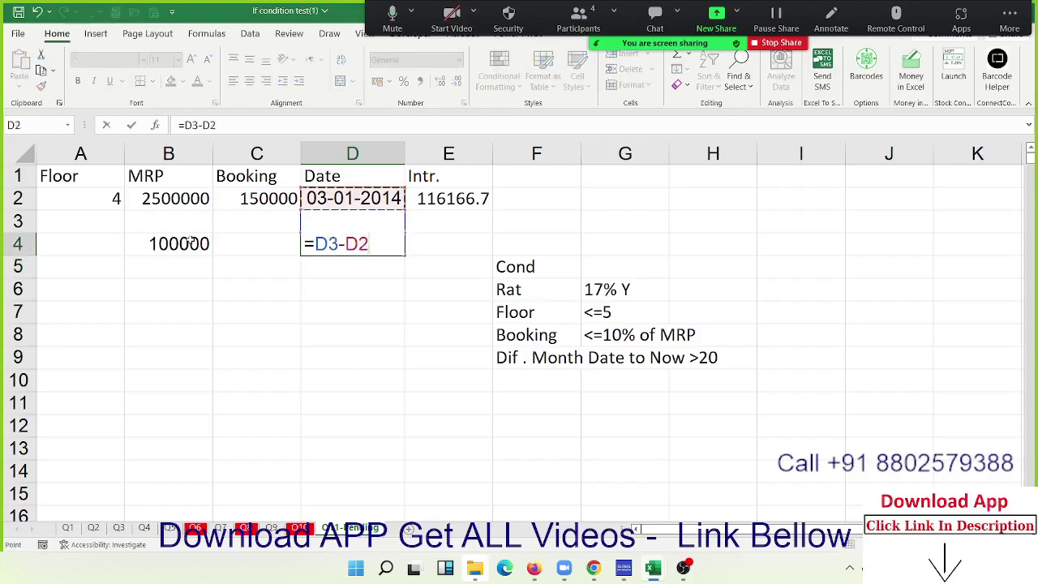
{"action": "key", "text": "Return"}
{"action": "type", "text": "="}
{"action": "key", "text": "Up"}
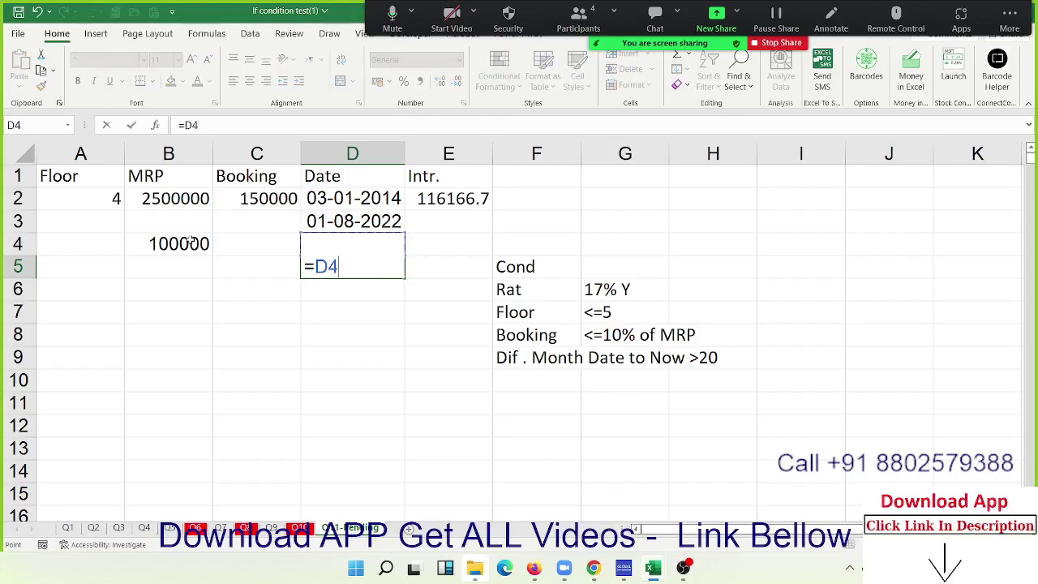
{"action": "type", "text": "/30"}
{"action": "key", "text": "Return"}
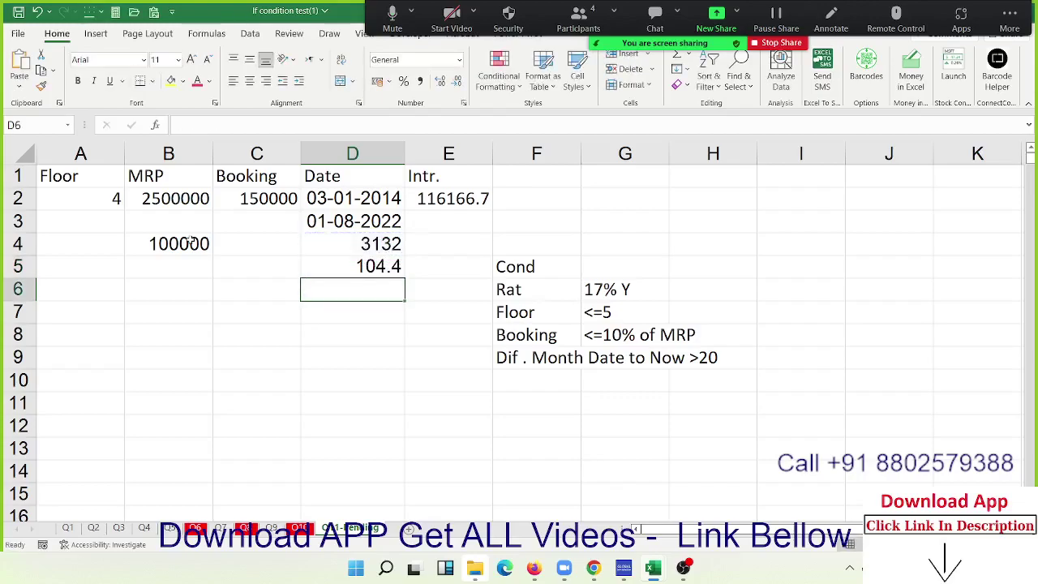
Step: Review the trial day and month formulas, then delete D4:D5
{"action": "key", "text": "Up"}
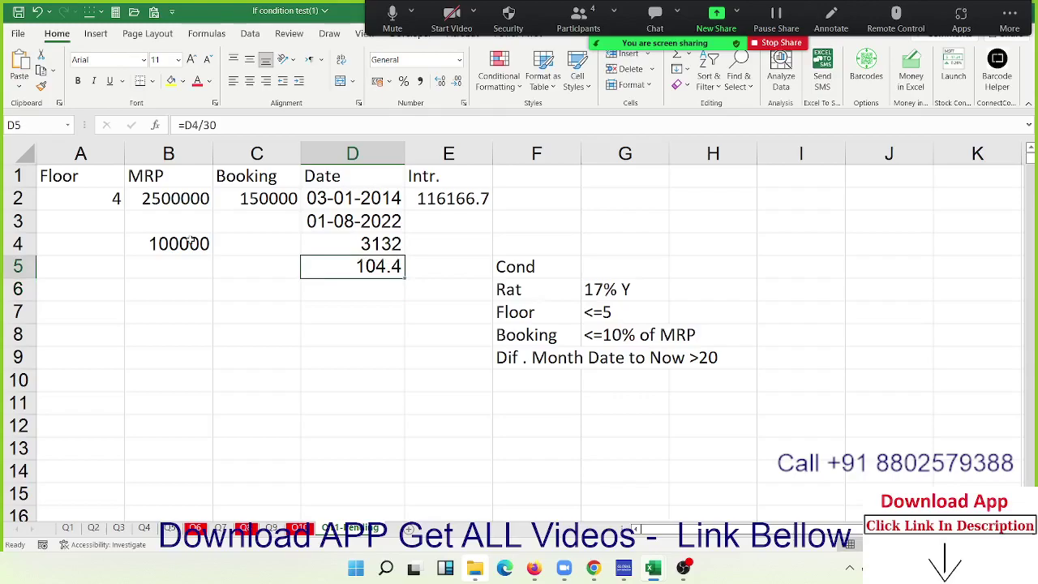
{"action": "key", "text": "Up"}
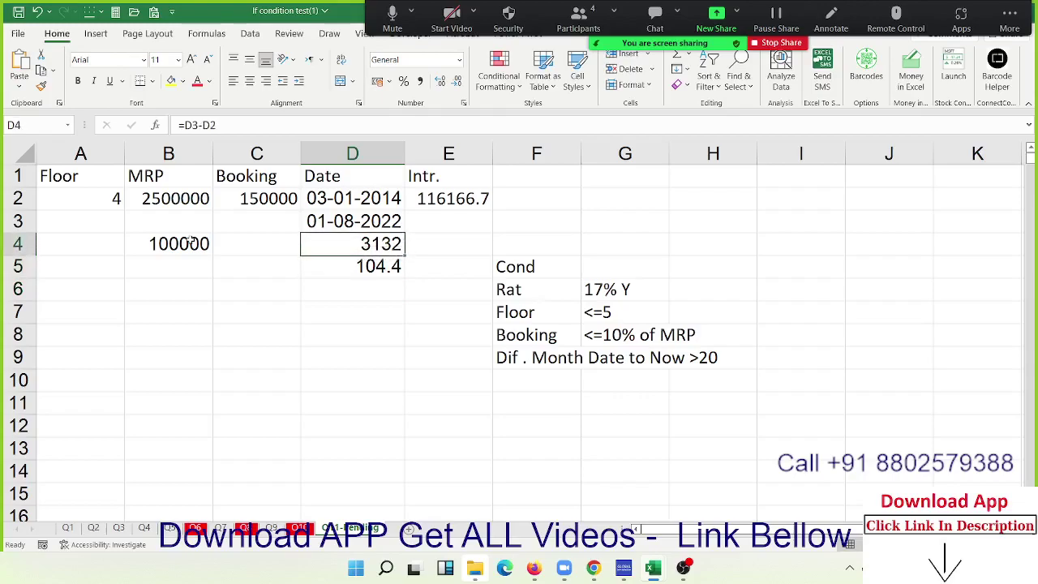
{"action": "key", "text": "Down"}
{"action": "key", "text": "Up"}
{"action": "key", "text": "Up"}
{"action": "key", "text": "Down"}
{"action": "key", "text": "Down"}
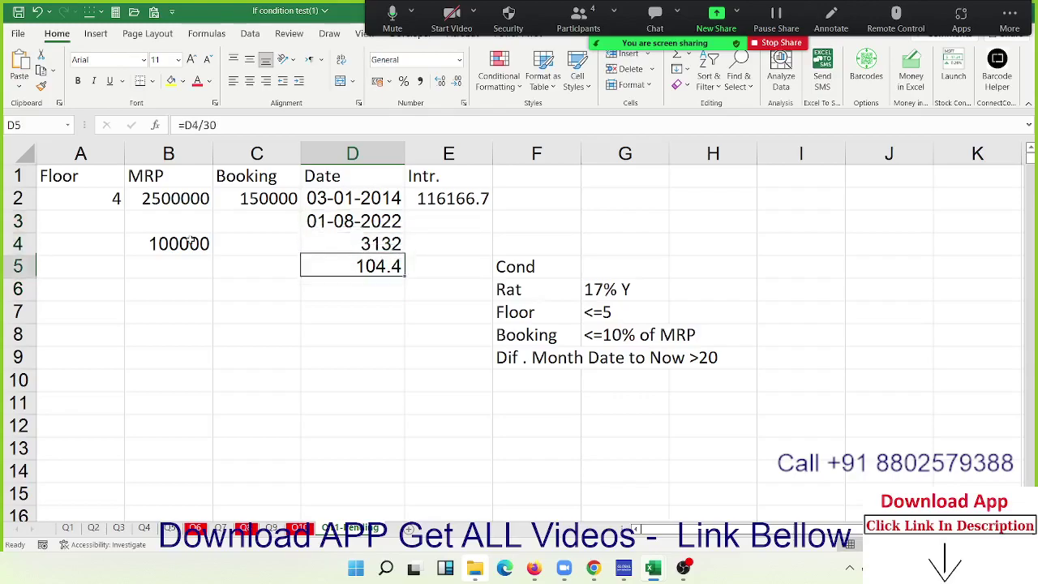
{"action": "key", "text": "shift+Up"}
{"action": "key", "text": "shift+Up"}
{"action": "key", "text": "Down"}
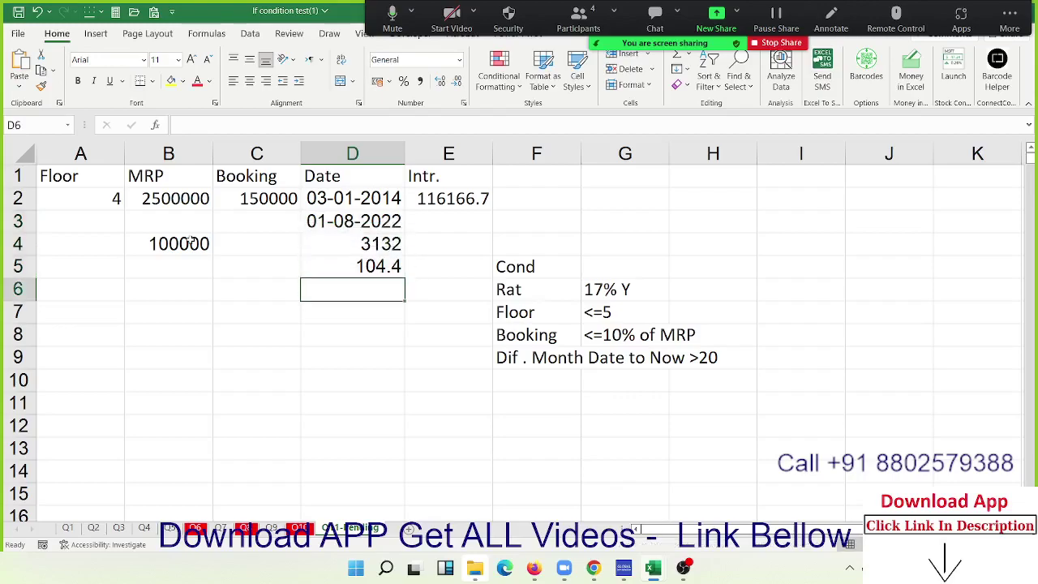
{"action": "key", "text": "Up"}
{"action": "key", "text": "Up"}
{"action": "key", "text": "shift+Down"}
{"action": "key", "text": "Delete"}
{"action": "key", "text": "Up"}
Step: Enter =DATEDIF(D2,D3,"m") in D4 to count 102 months between the dates
{"action": "key", "text": "Down"}
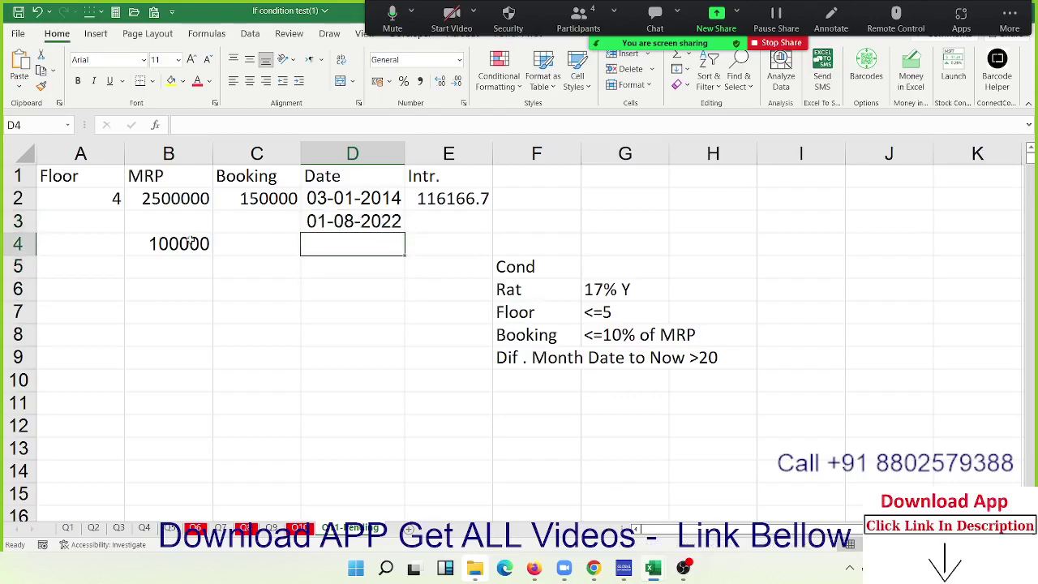
{"action": "key", "text": "Up"}
{"action": "key", "text": "Delete"}
{"action": "key", "text": "Down"}
{"action": "type", "text": "=eo"}
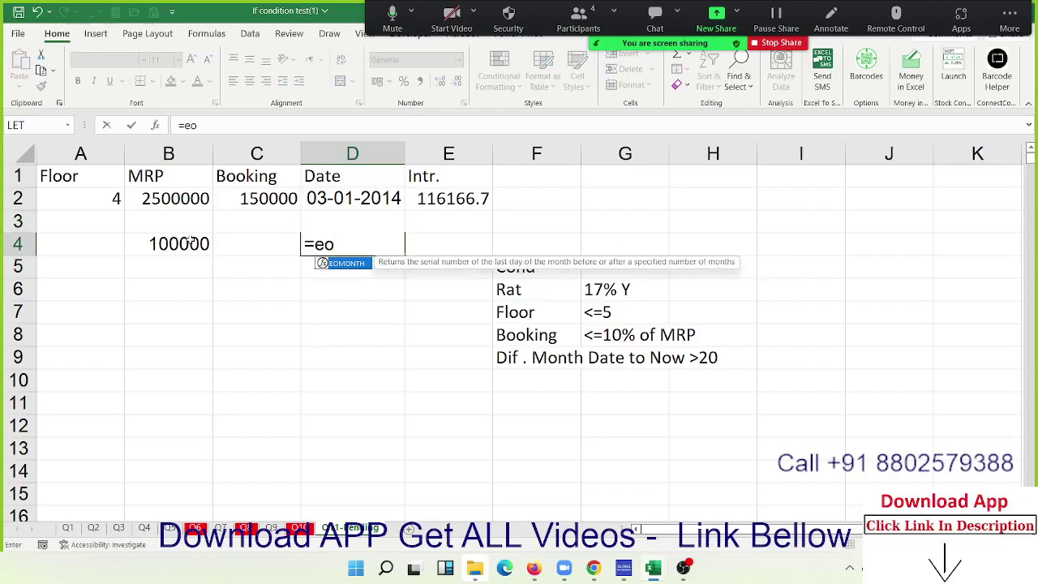
{"action": "key", "text": "BackSpace"}
{"action": "key", "text": "BackSpace"}
{"action": "key", "text": "BackSpace"}
{"action": "type", "text": "dat"}
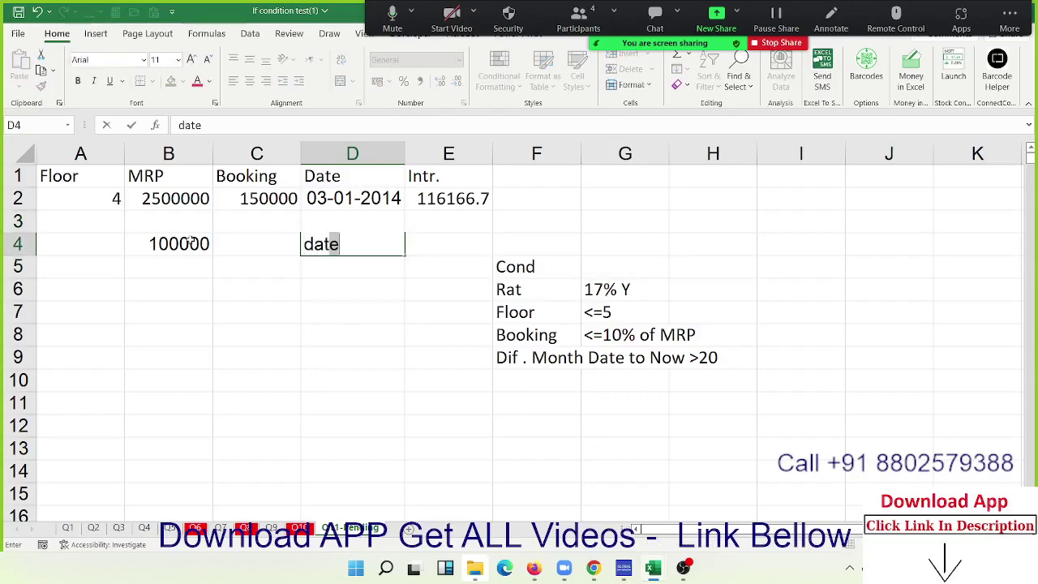
{"action": "key", "text": "BackSpace"}
{"action": "key", "text": "BackSpace"}
{"action": "key", "text": "BackSpace"}
{"action": "key", "text": "BackSpace"}
{"action": "type", "text": "=da"}
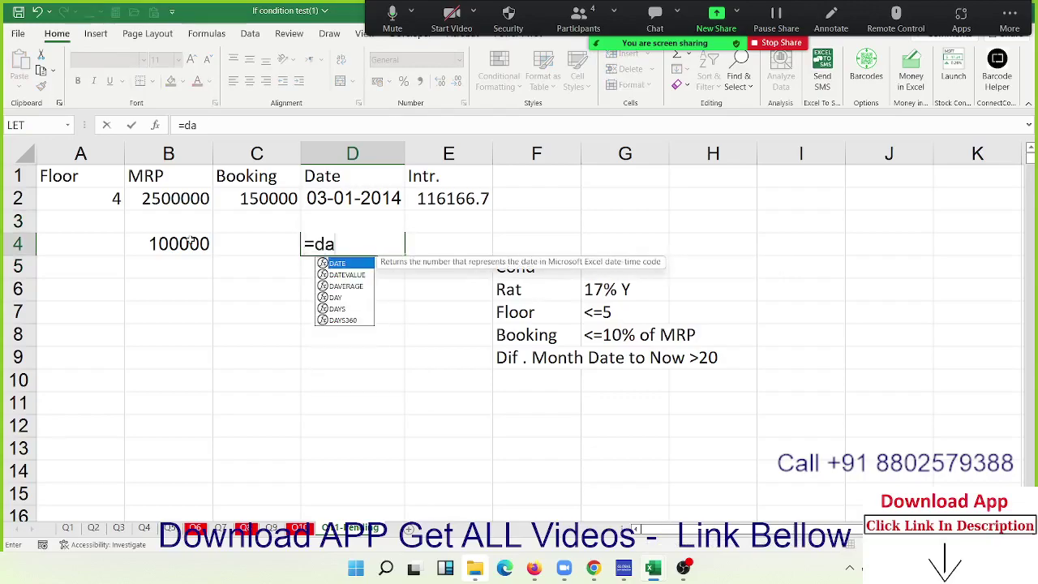
{"action": "type", "text": "te"}
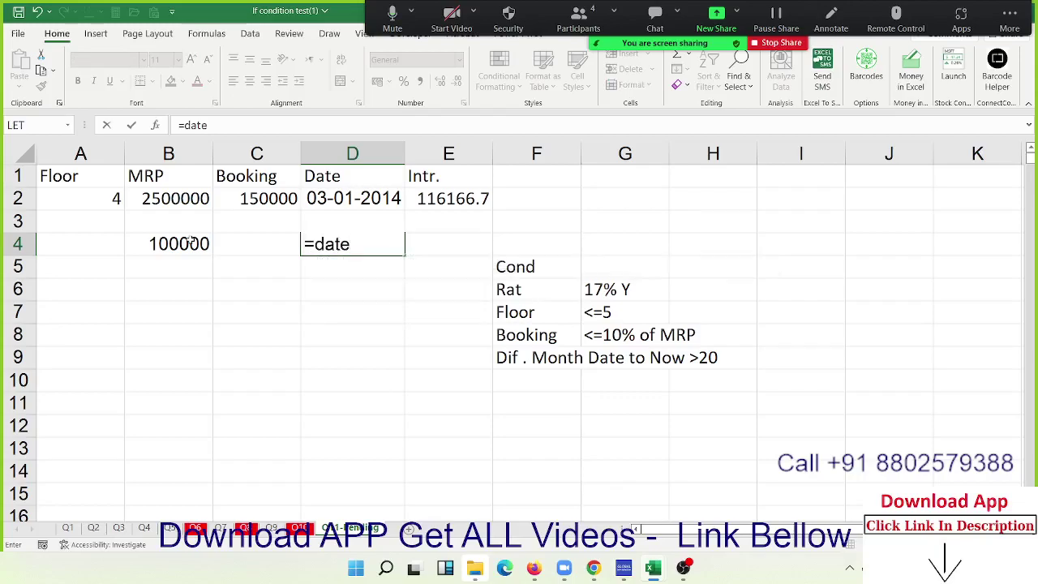
{"action": "type", "text": "dif"}
{"action": "type", "text": "("}
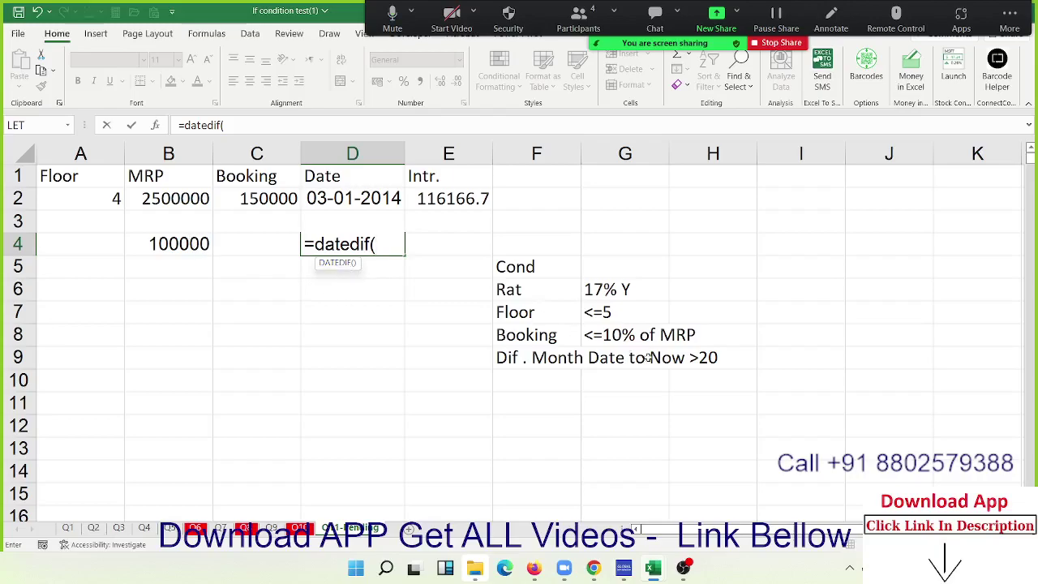
{"action": "key", "text": "Up"}
{"action": "key", "text": "Up"}
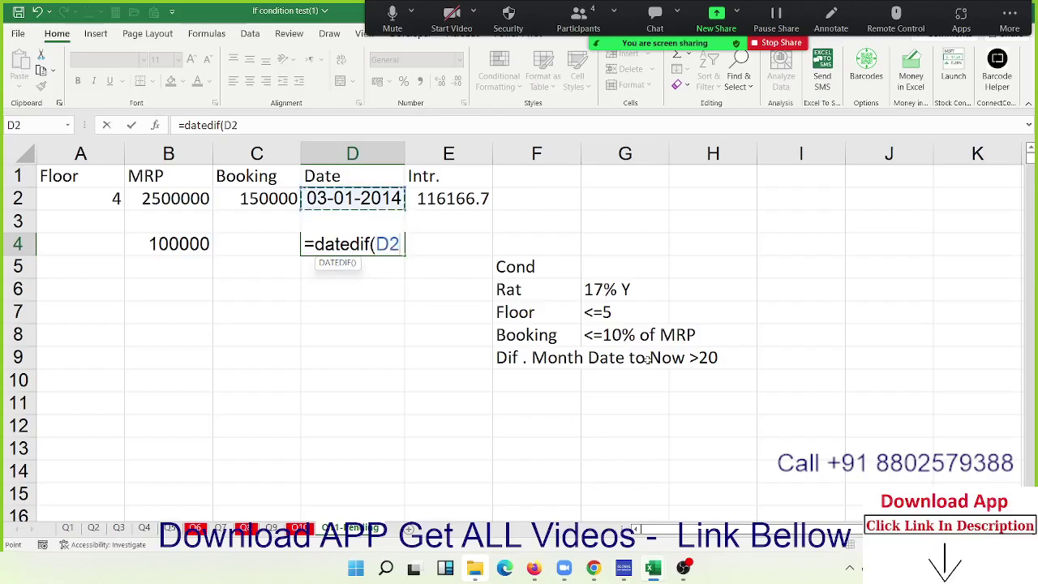
{"action": "type", "text": ","}
{"action": "key", "text": "Up"}
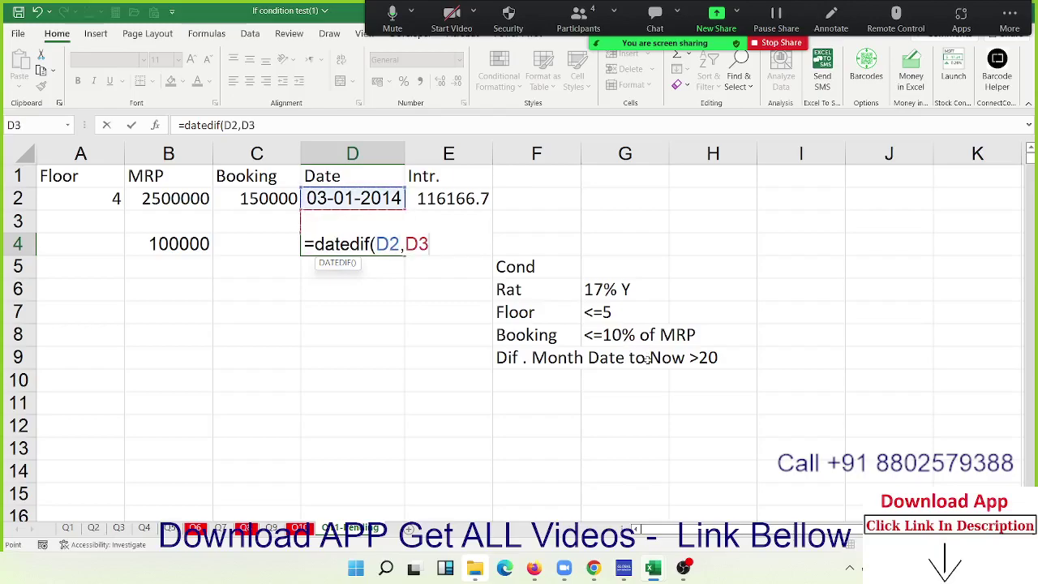
{"action": "type", "text": ",\"m"}
{"action": "type", "text": "\""}
{"action": "key", "text": "Return"}
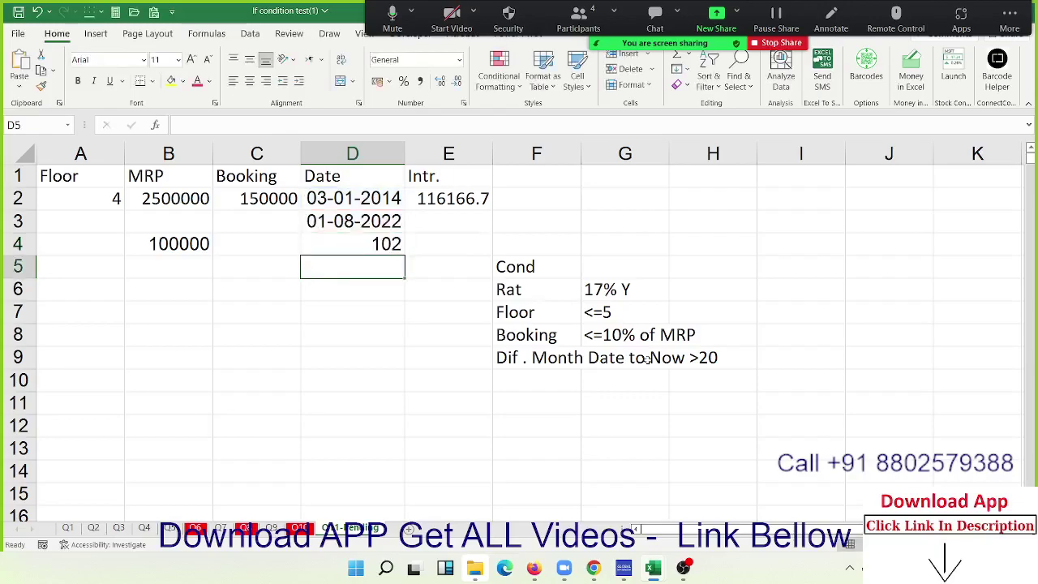
{"action": "key", "text": "Up"}
Step: Put =D4-20 in D5, giving 82 remaining months
{"action": "key", "text": "Down"}
{"action": "type", "text": "20"}
{"action": "key", "text": "Return"}
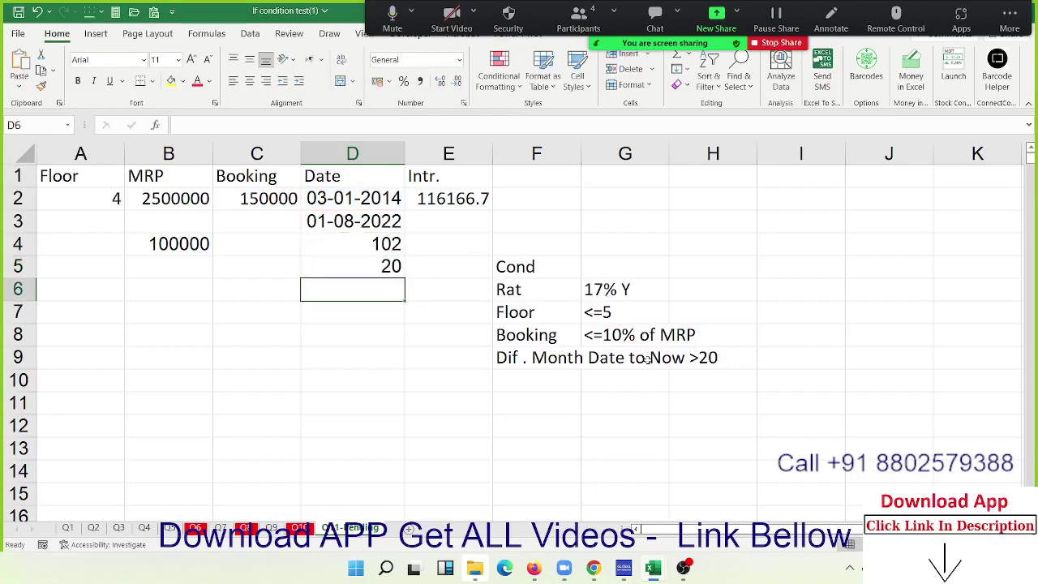
{"action": "key", "text": "Up"}
{"action": "type", "text": "="}
{"action": "key", "text": "Up"}
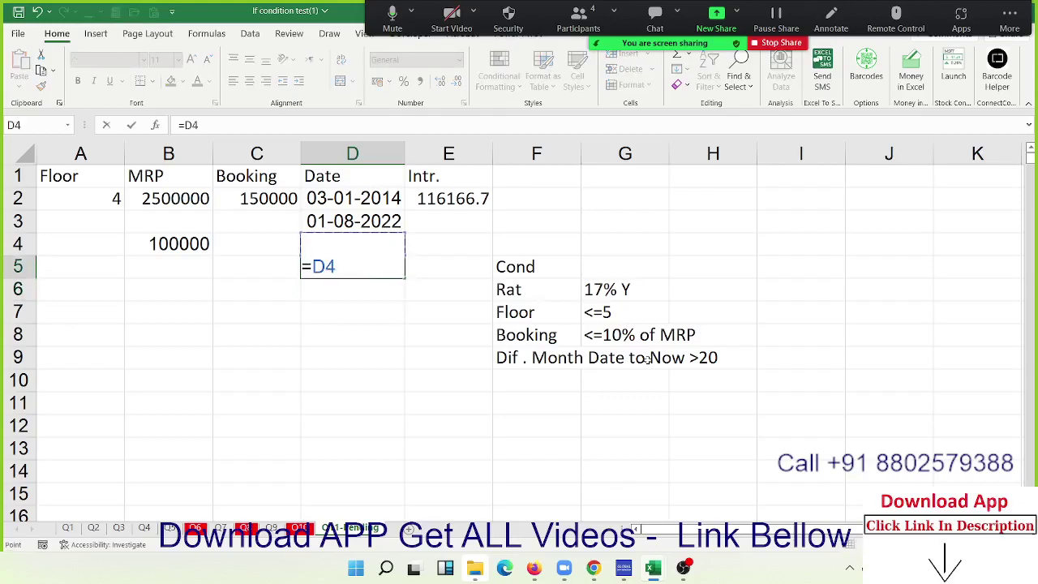
{"action": "type", "text": "-20"}
{"action": "key", "text": "Return"}
{"action": "key", "text": "Up"}
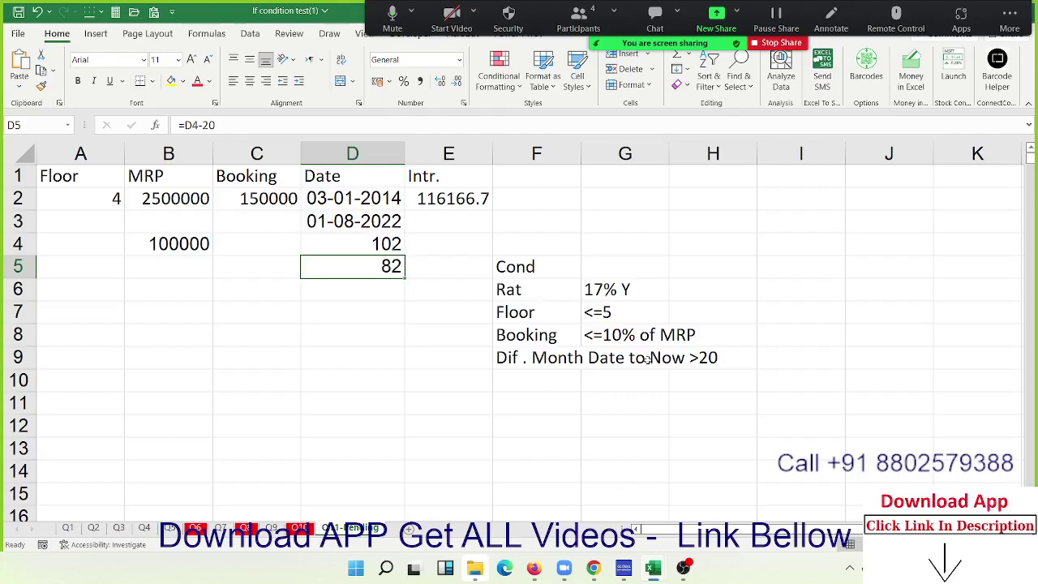
{"action": "key", "text": "Down"}
{"action": "key", "text": "Left"}
Step: Enter 17% in C6 and its monthly rate =C6/12 in C7
{"action": "type", "text": "1"}
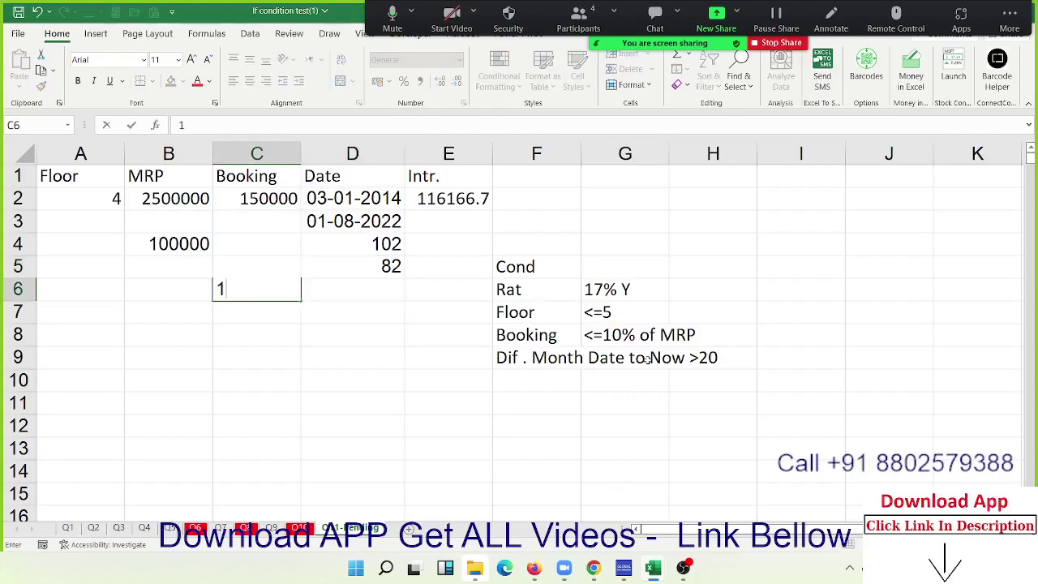
{"action": "type", "text": "7%"}
{"action": "key", "text": "Return"}
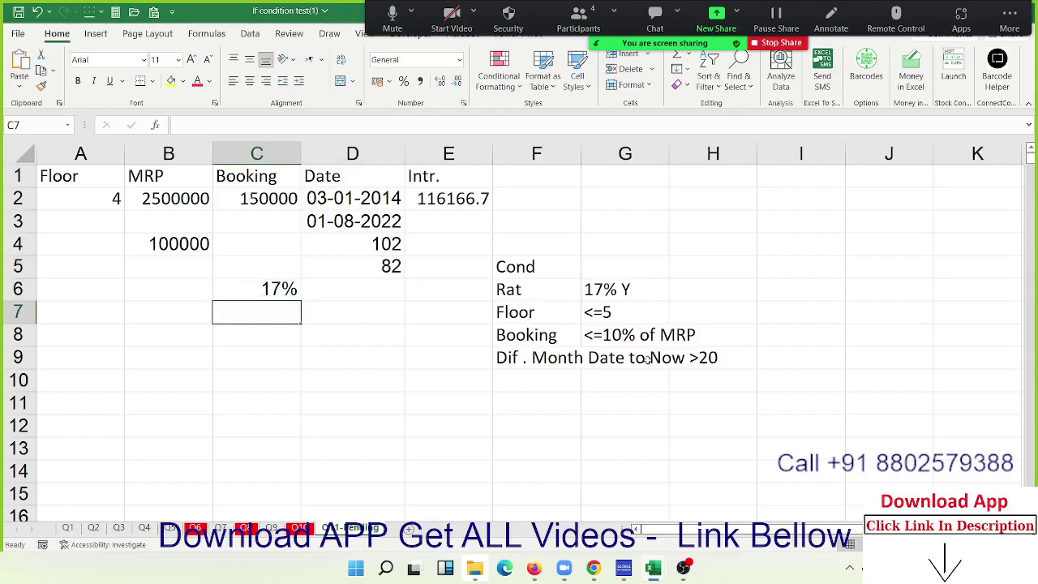
{"action": "type", "text": "="}
{"action": "key", "text": "Up"}
{"action": "type", "text": "/1"}
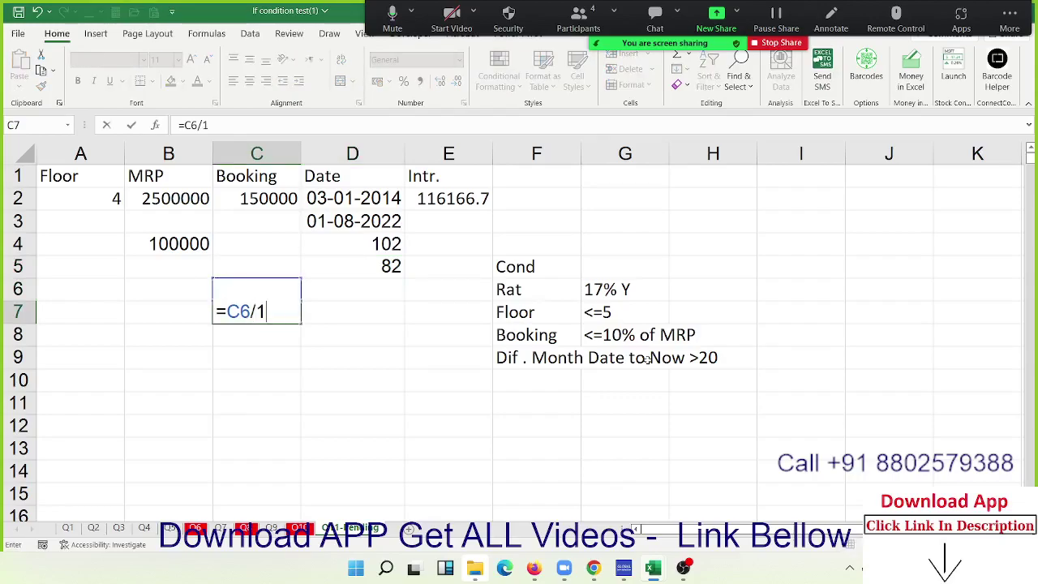
{"action": "type", "text": "2"}
{"action": "key", "text": "Return"}
Step: Compute the interest =B4*C7*D5 in D7, giving 116166.67
{"action": "key", "text": "Up"}
{"action": "key", "text": "Right"}
{"action": "type", "text": "="}
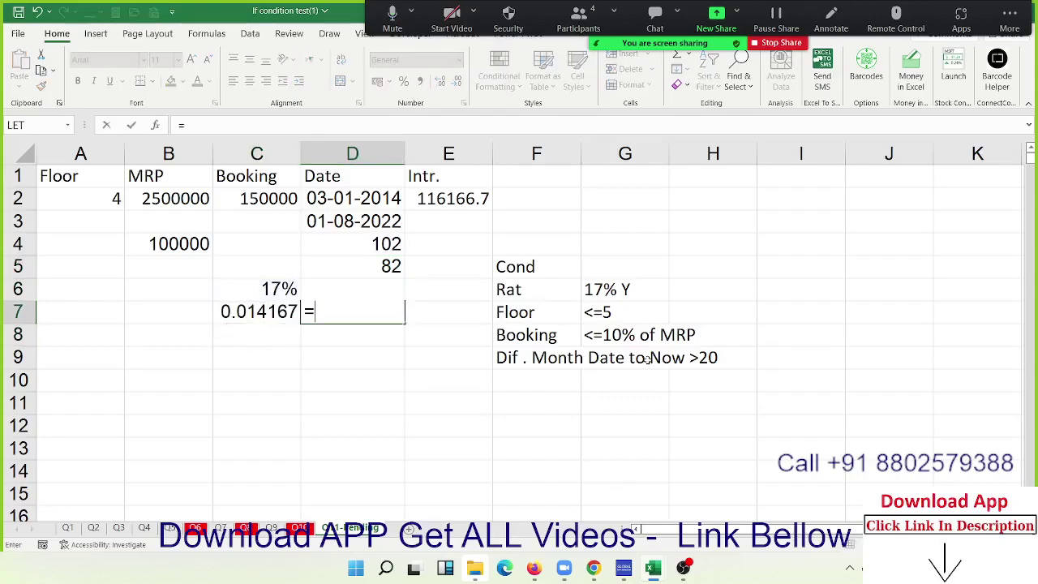
{"action": "key", "text": "Up"}
{"action": "key", "text": "Up"}
{"action": "key", "text": "Up"}
{"action": "key", "text": "Left"}
{"action": "key", "text": "Left"}
{"action": "type", "text": "*"}
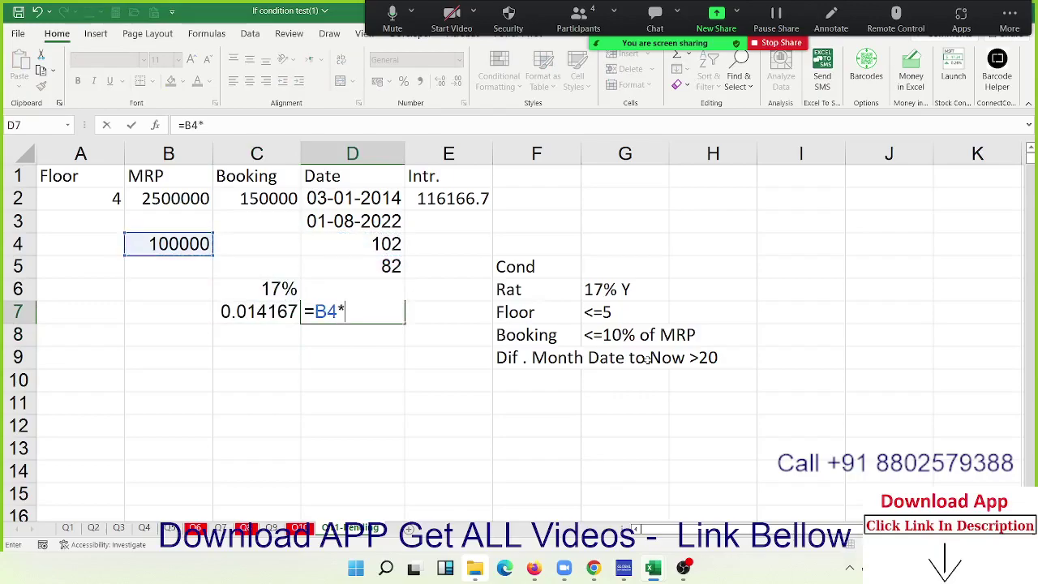
{"action": "key", "text": "Down"}
{"action": "key", "text": "Left"}
{"action": "key", "text": "Up"}
{"action": "type", "text": "*"}
{"action": "key", "text": "Up"}
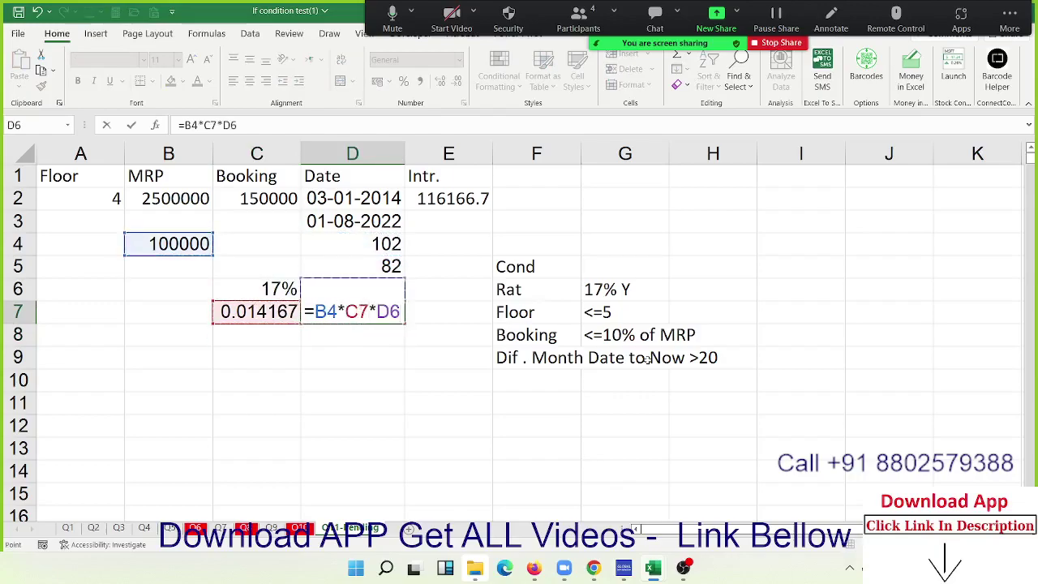
{"action": "key", "text": "Up"}
{"action": "key", "text": "Up"}
{"action": "key", "text": "Down"}
{"action": "key", "text": "Return"}
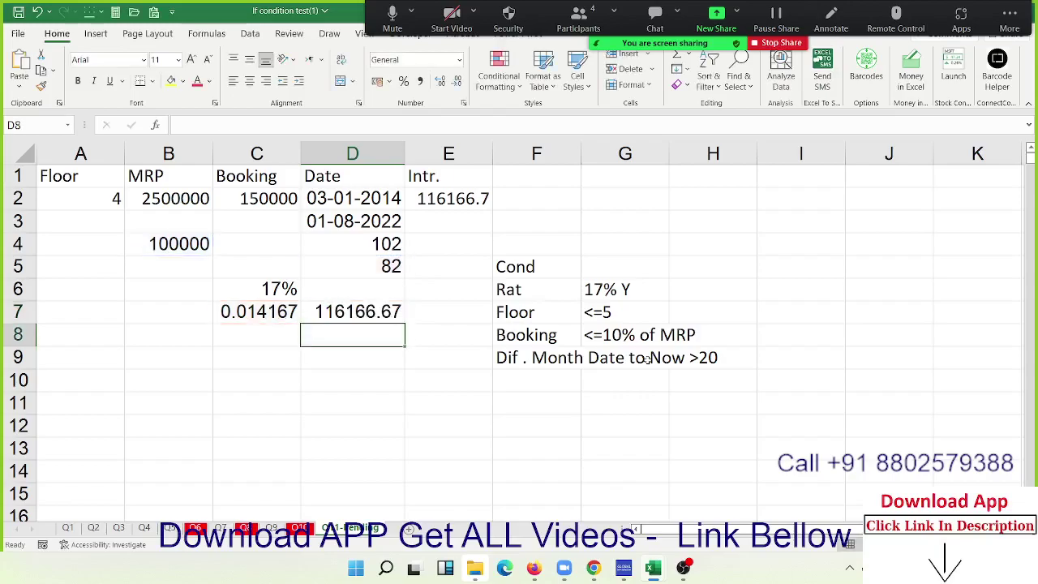
{"action": "key", "text": "Up"}
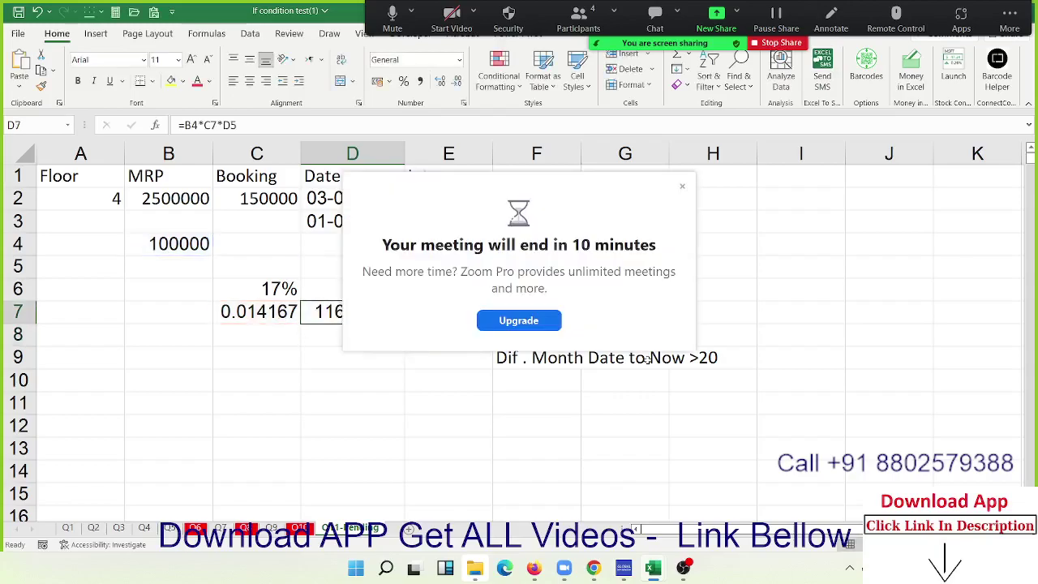
Step: Close the Zoom meeting-ending popup and select the helper calculation block
{"action": "left_click", "coordinate": [682, 186]}
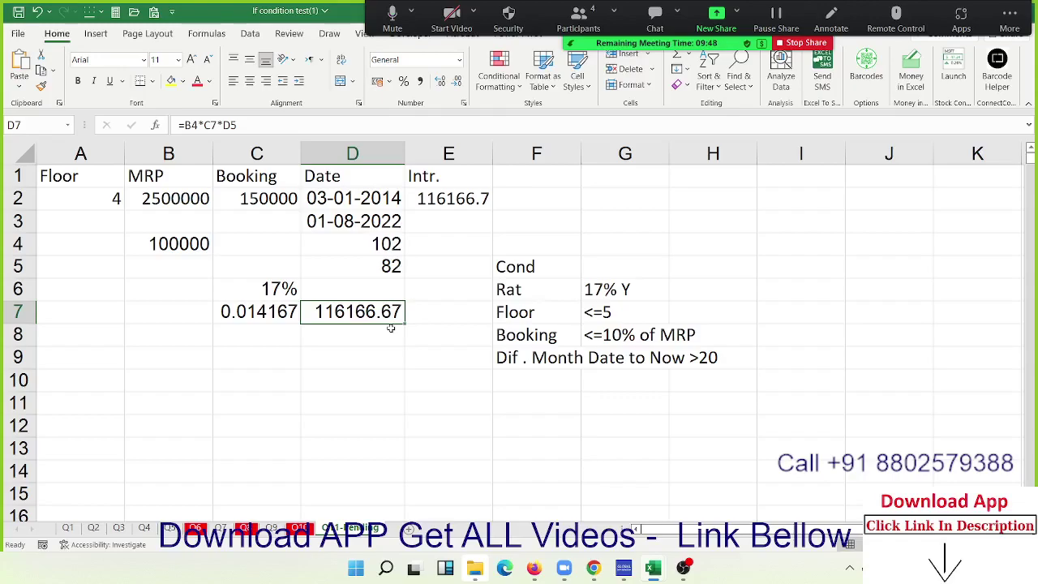
{"action": "mouse_move", "coordinate": [408, 336]}
{"action": "left_mouse_down"}
{"action": "mouse_move", "coordinate": [210, 279]}
{"action": "mouse_move", "coordinate": [193, 252]}
{"action": "left_mouse_up"}
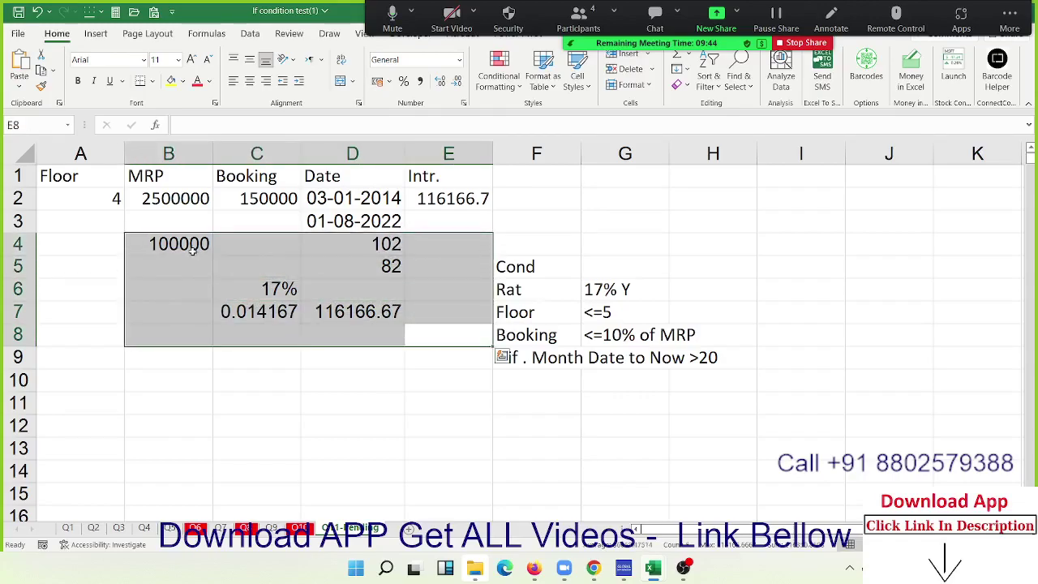
Step: Clear helper cells B3:E8, confirm E2's IF formula still returns 116166.7, and save
{"action": "key", "text": "shift+Up"}
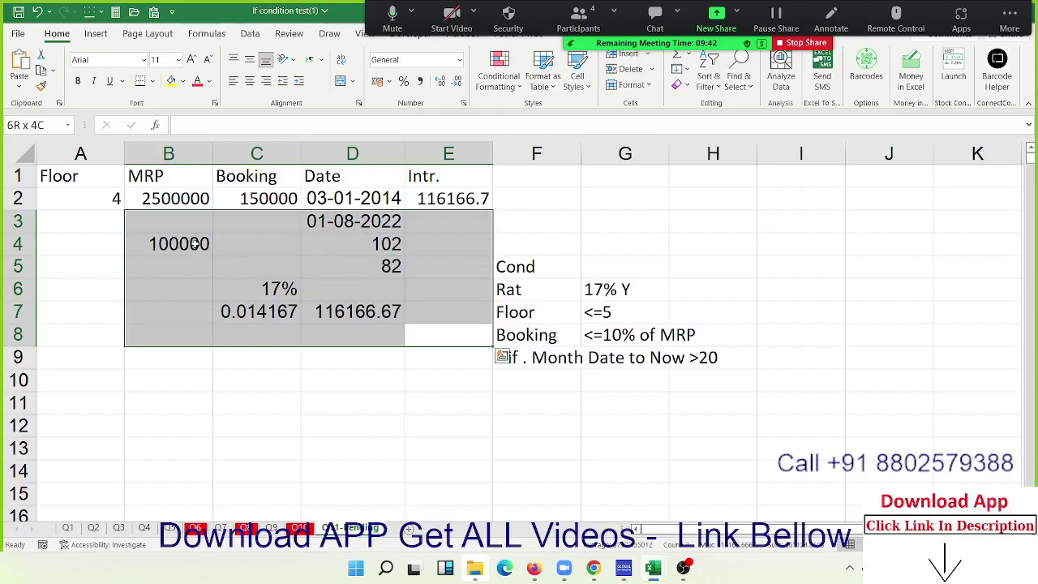
{"action": "key", "text": "Delete"}
{"action": "double_click", "coordinate": [412, 197]}
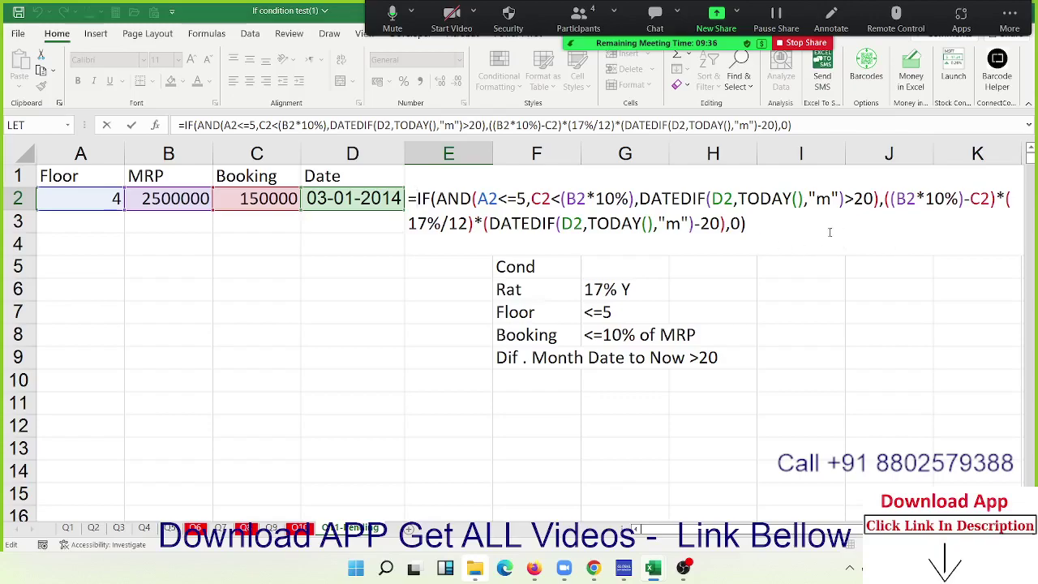
{"action": "left_click_drag", "start_coordinate": [830, 232], "coordinate": [408, 198]}
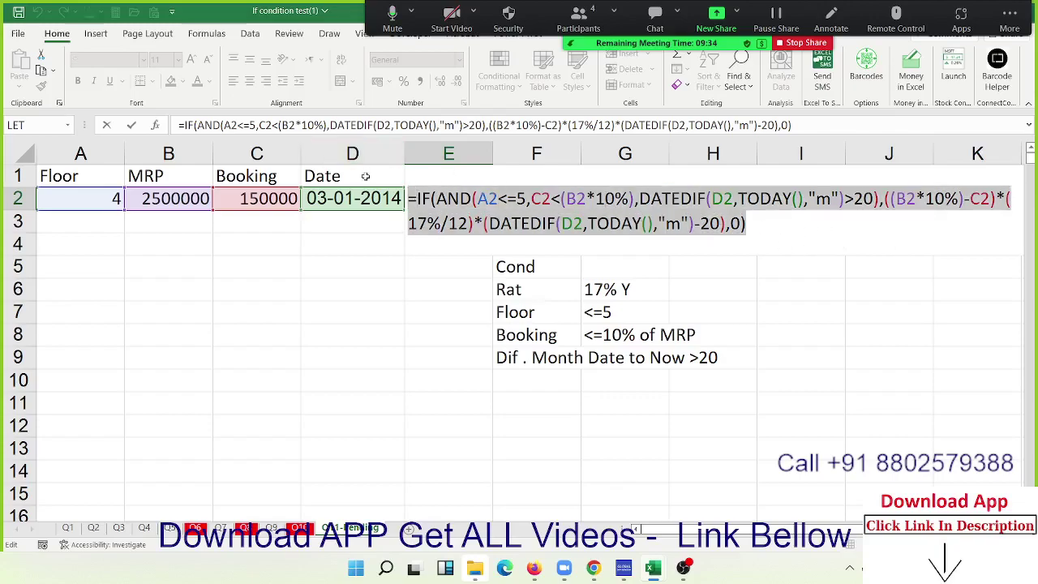
{"action": "key", "text": "Escape"}
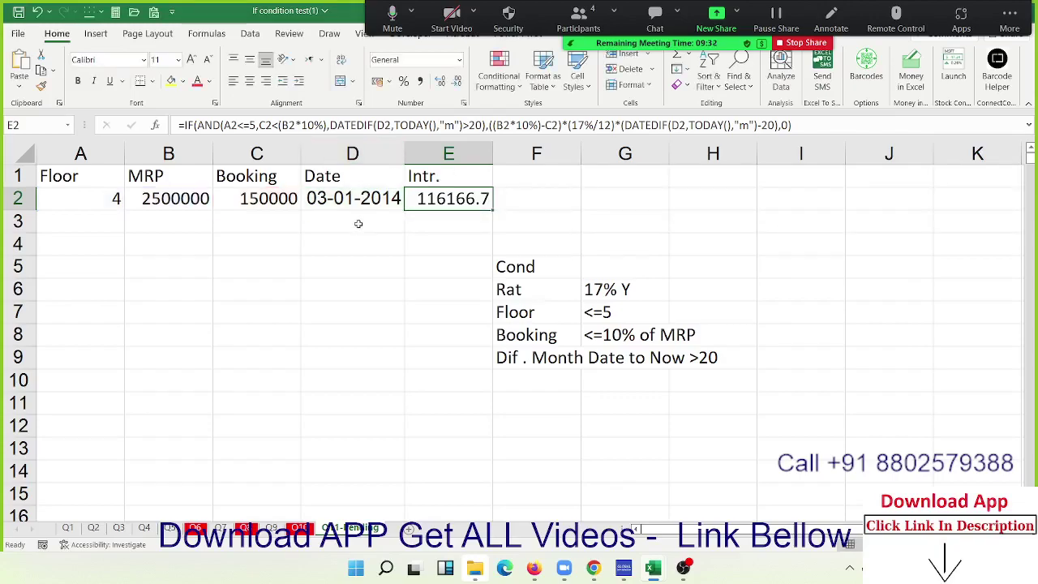
{"action": "key", "text": "ctrl+s"}
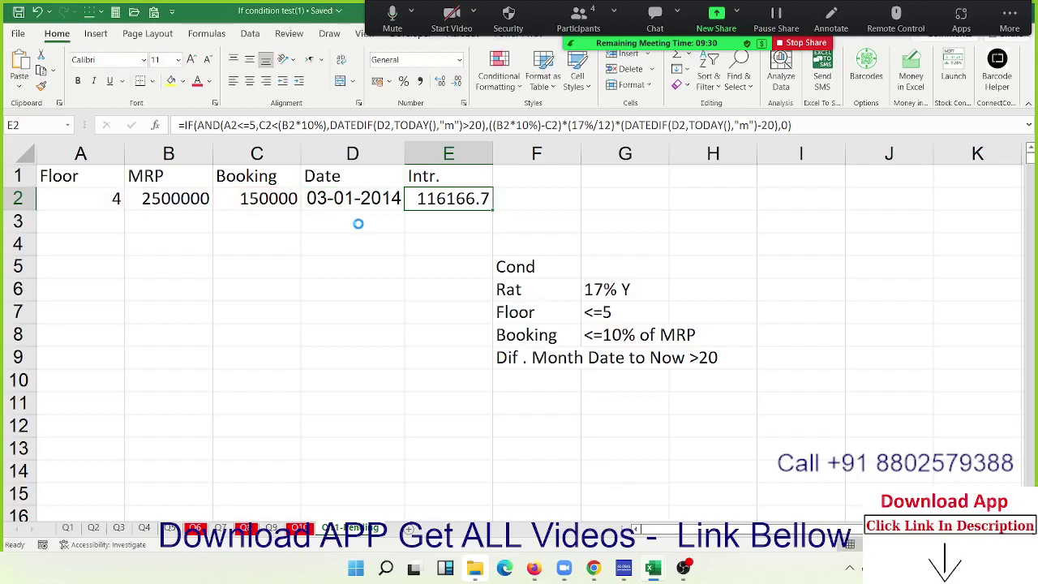
Step: Close the If condition test(1) workbook so only the blank Book1 remains
{"action": "left_click", "coordinate": [14, 34]}
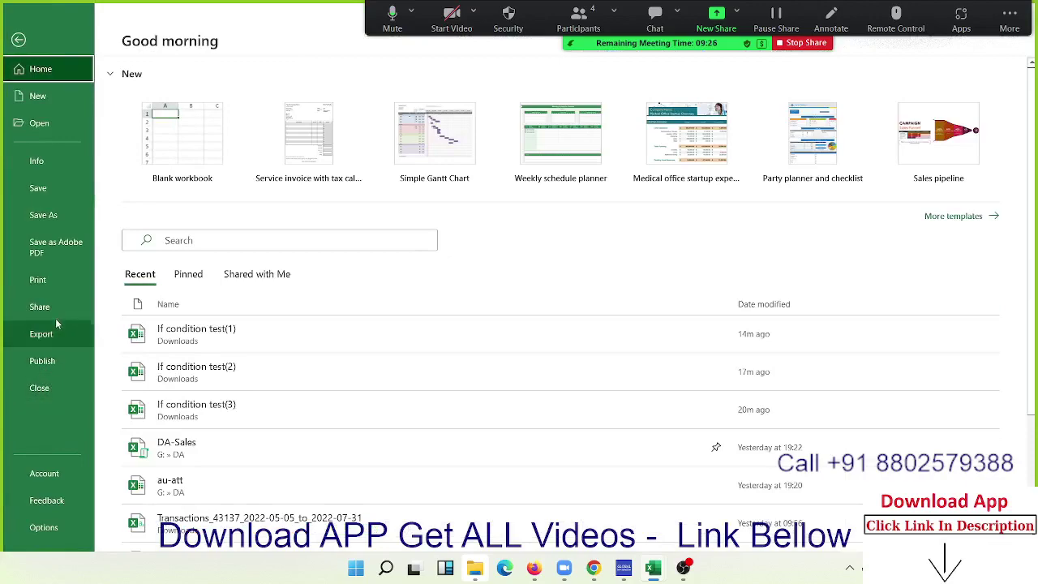
{"action": "left_click", "coordinate": [38, 388]}
{"action": "left_click", "coordinate": [610, 310]}
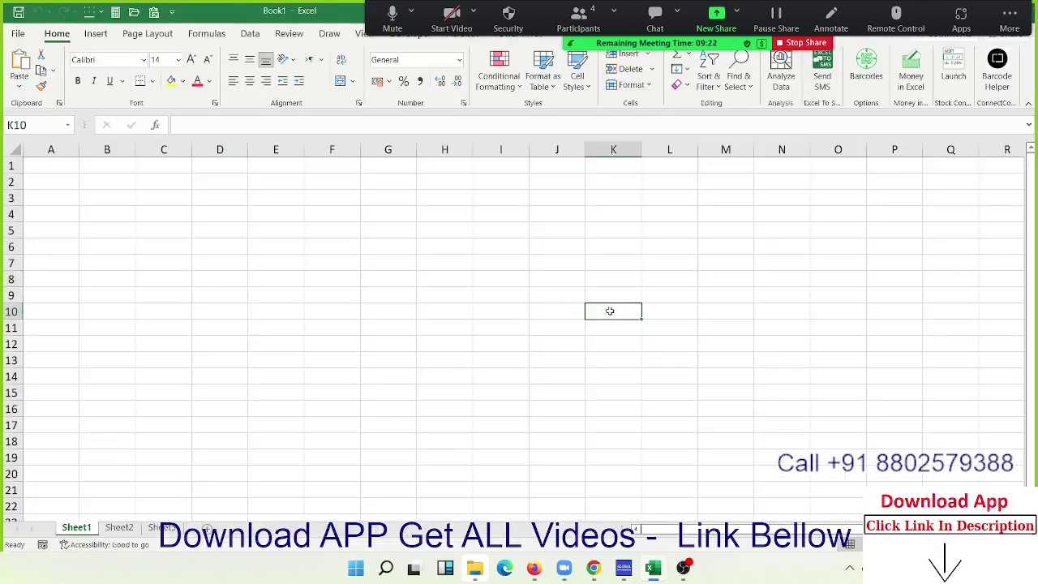